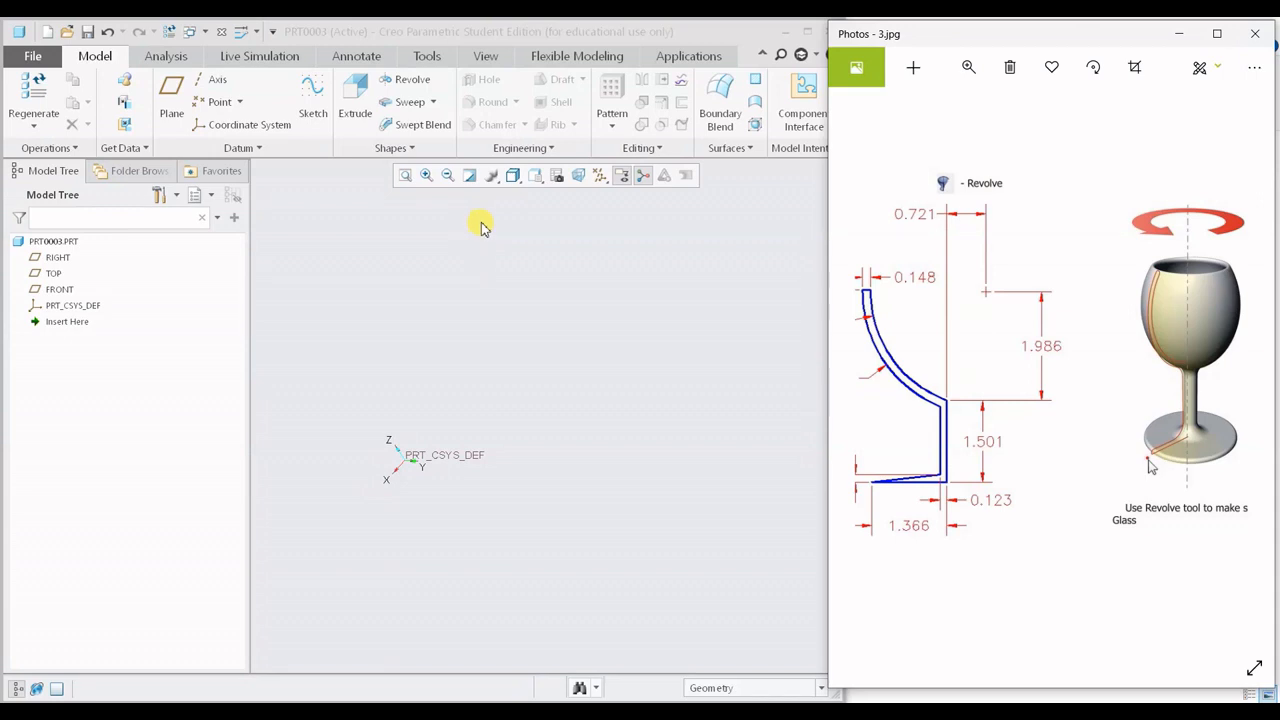
# Start a Revolve feature with its sketch on the FRONT plane and orient the view square to the sketch
pyautogui.click(605, 305)
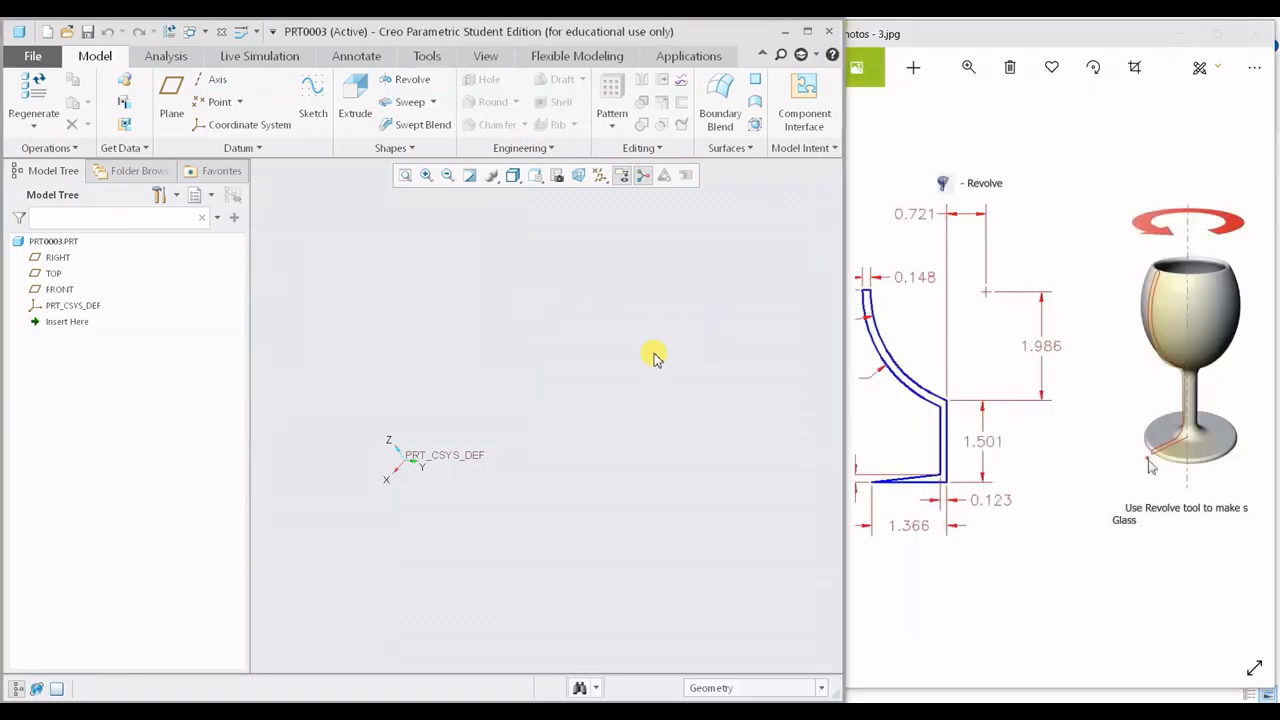
pyautogui.hotkey('ctrl', 'd')
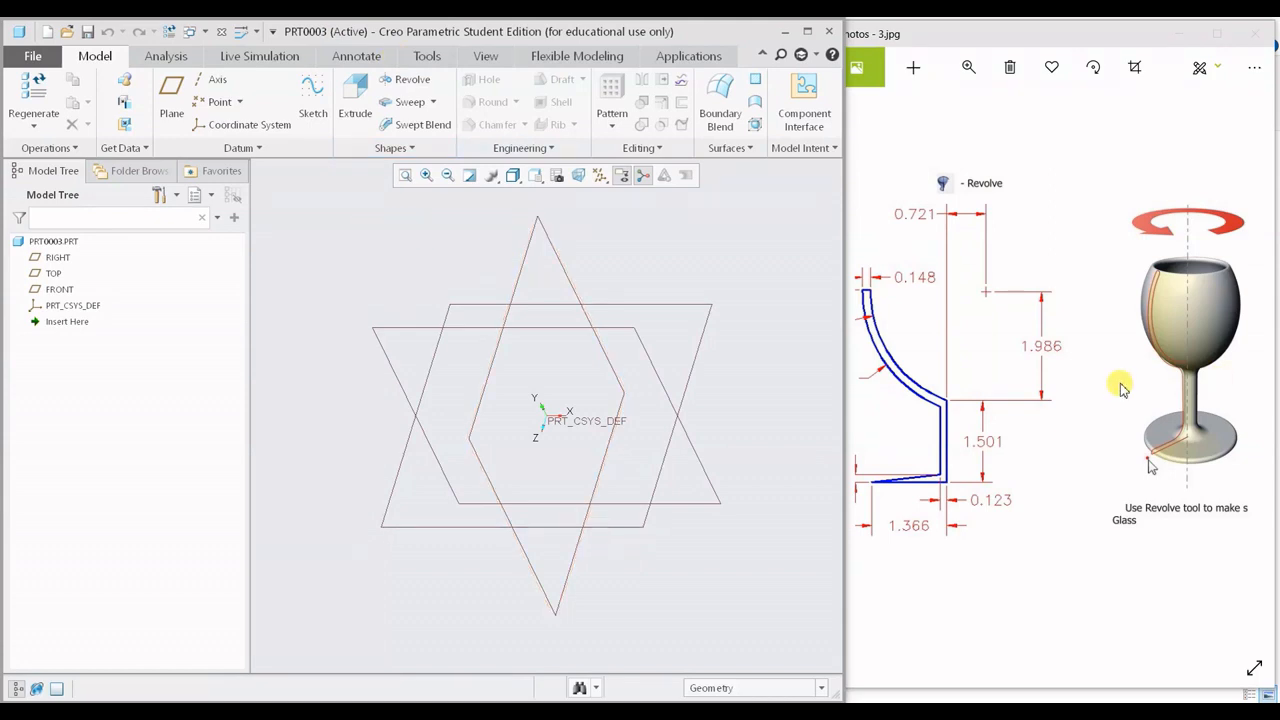
pyautogui.click(425, 85)
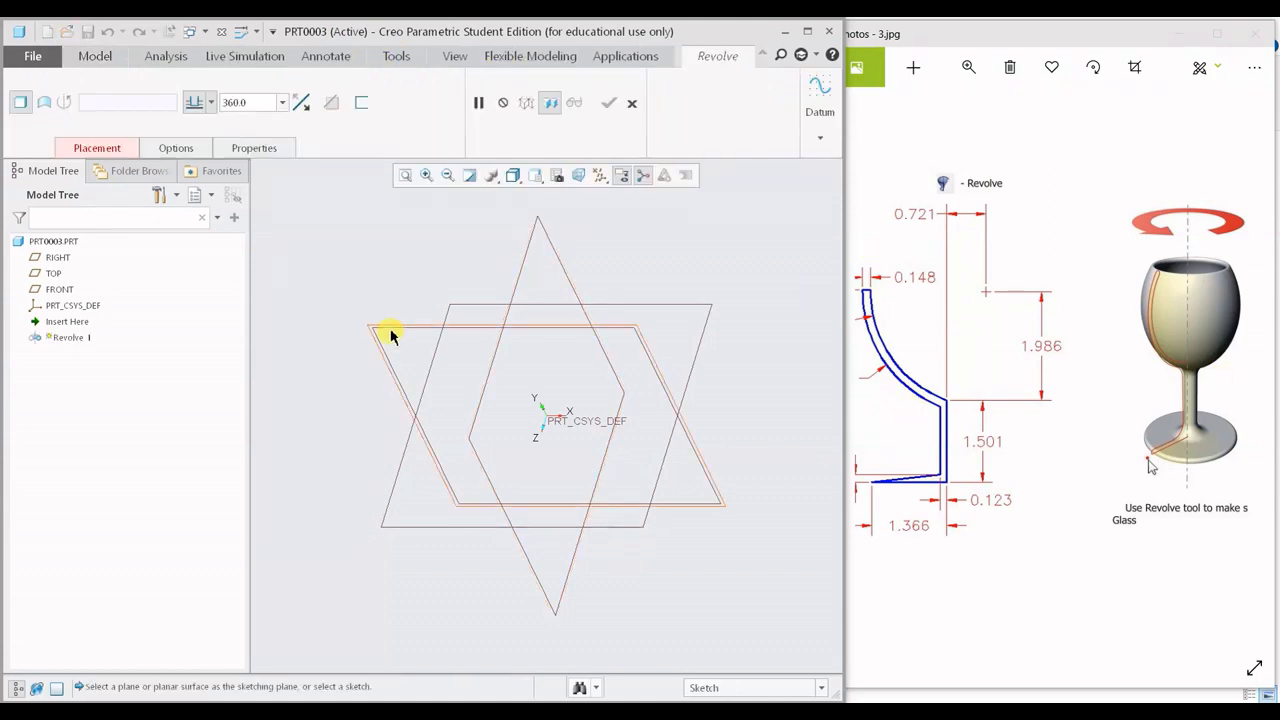
pyautogui.click(390, 330)
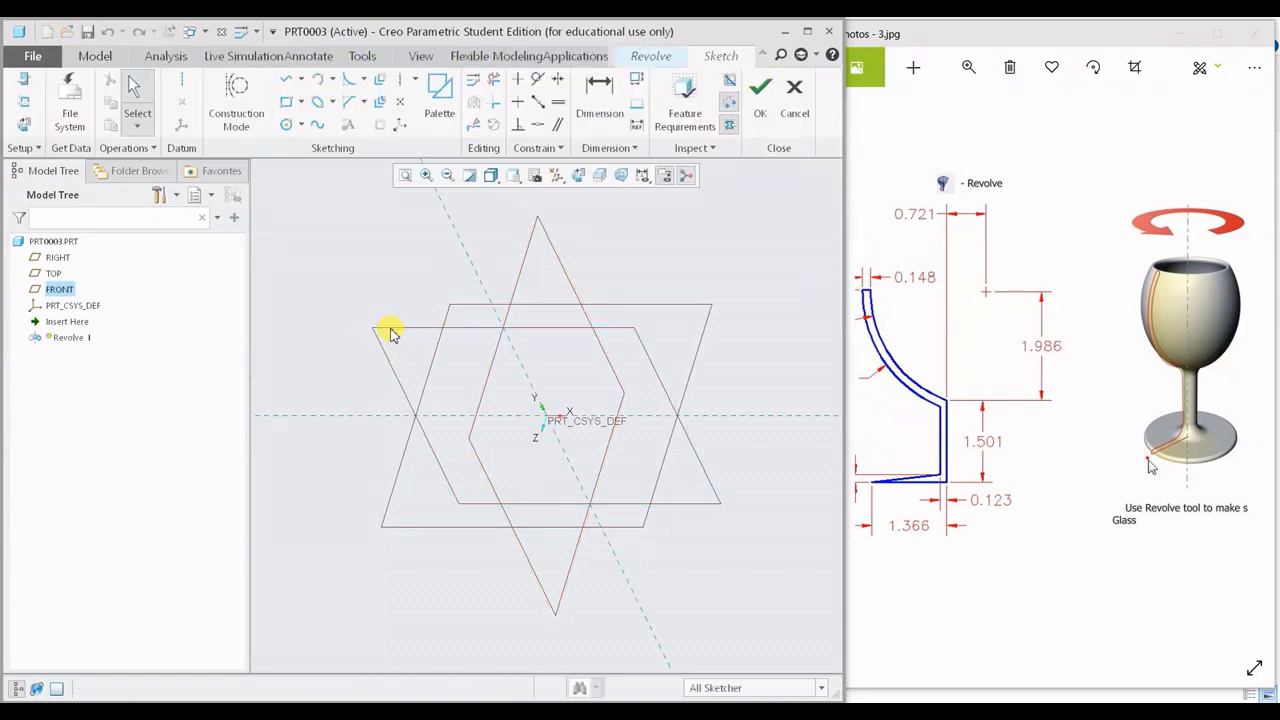
pyautogui.click(578, 175)
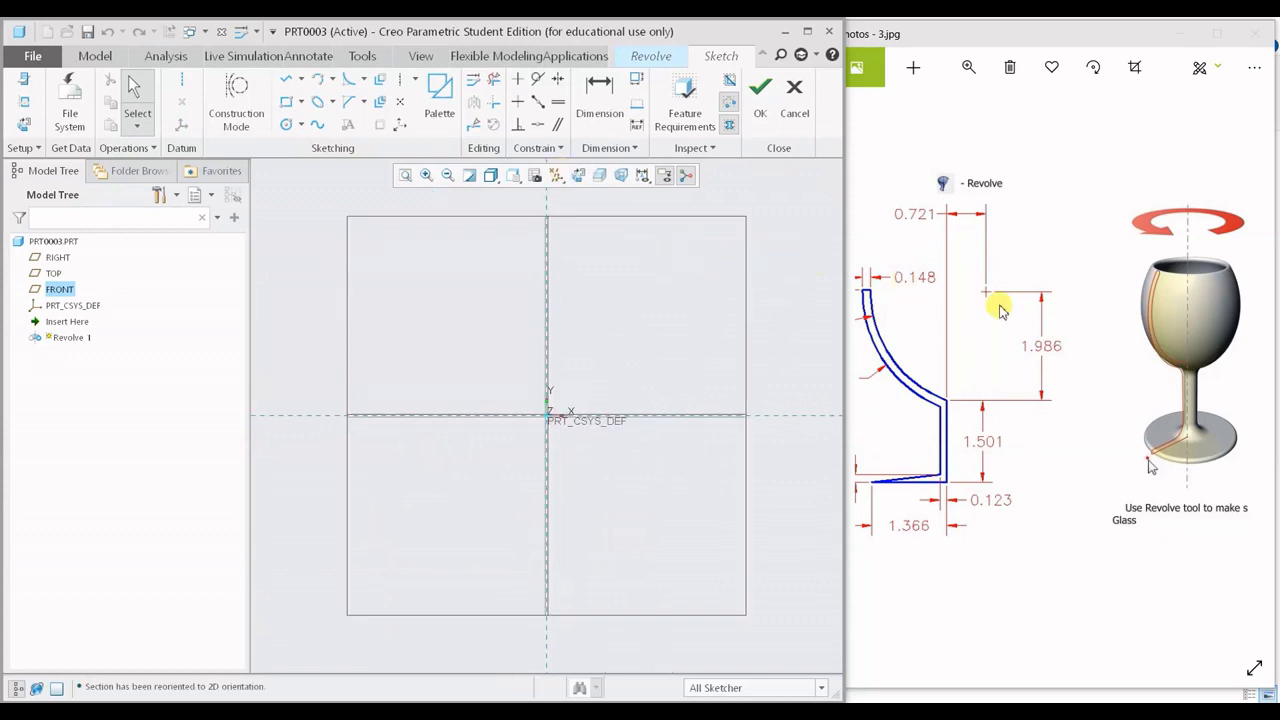
# Sketch a horizontal base line from the origin toward negative X, with its length dimension placed below the line
pyautogui.scroll(-2, 571, 414)
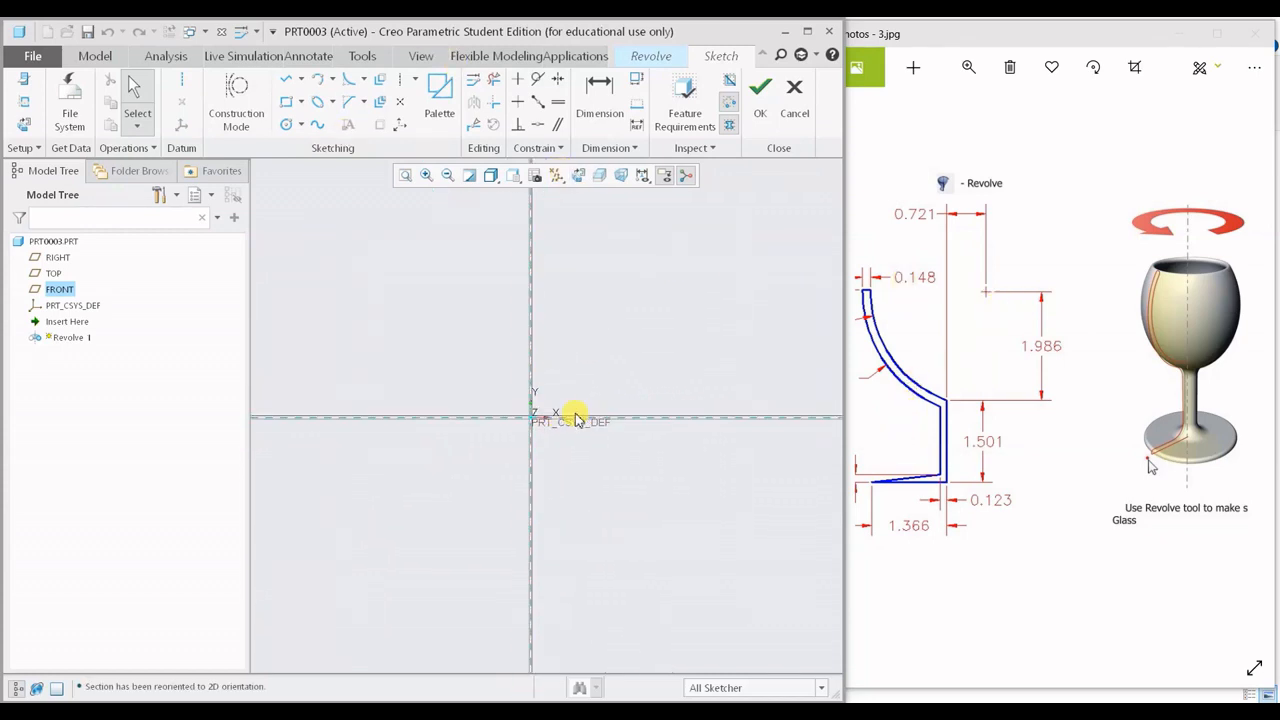
pyautogui.scroll(-2, 432, 413)
pyautogui.scroll(-1, 431, 411)
pyautogui.scroll(3, 722, 403)
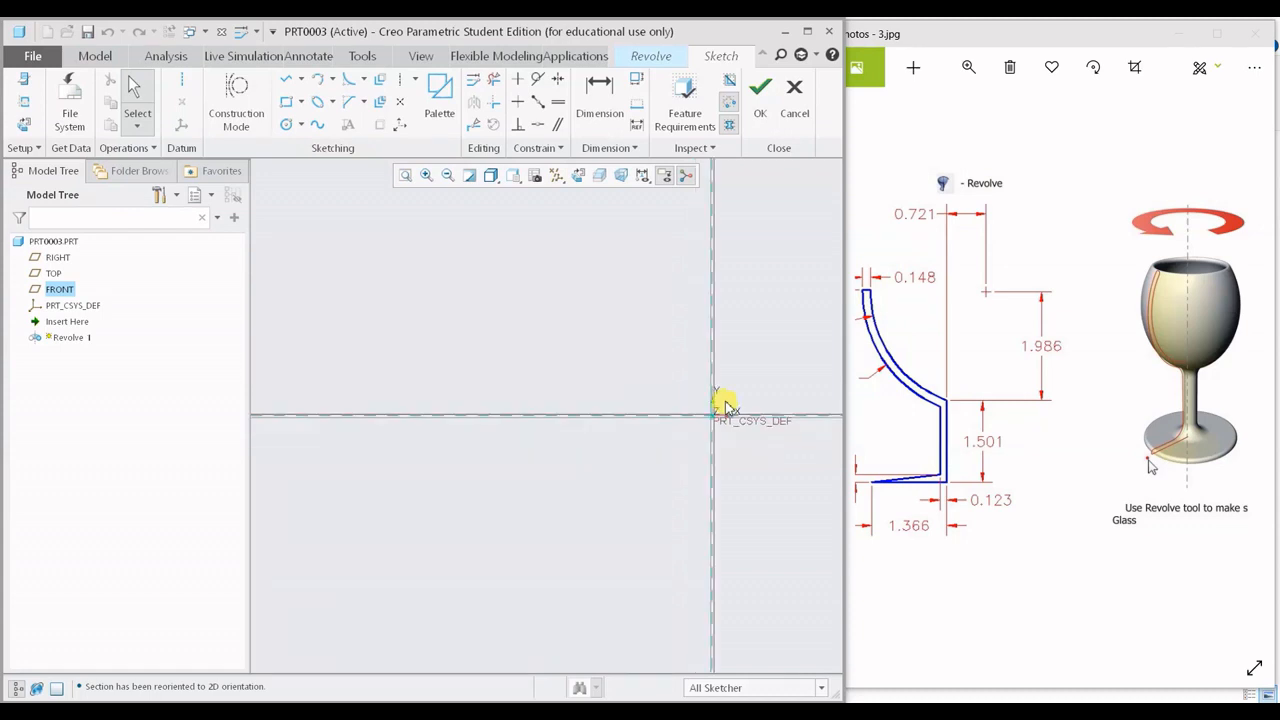
pyautogui.scroll(-3, 766, 396)
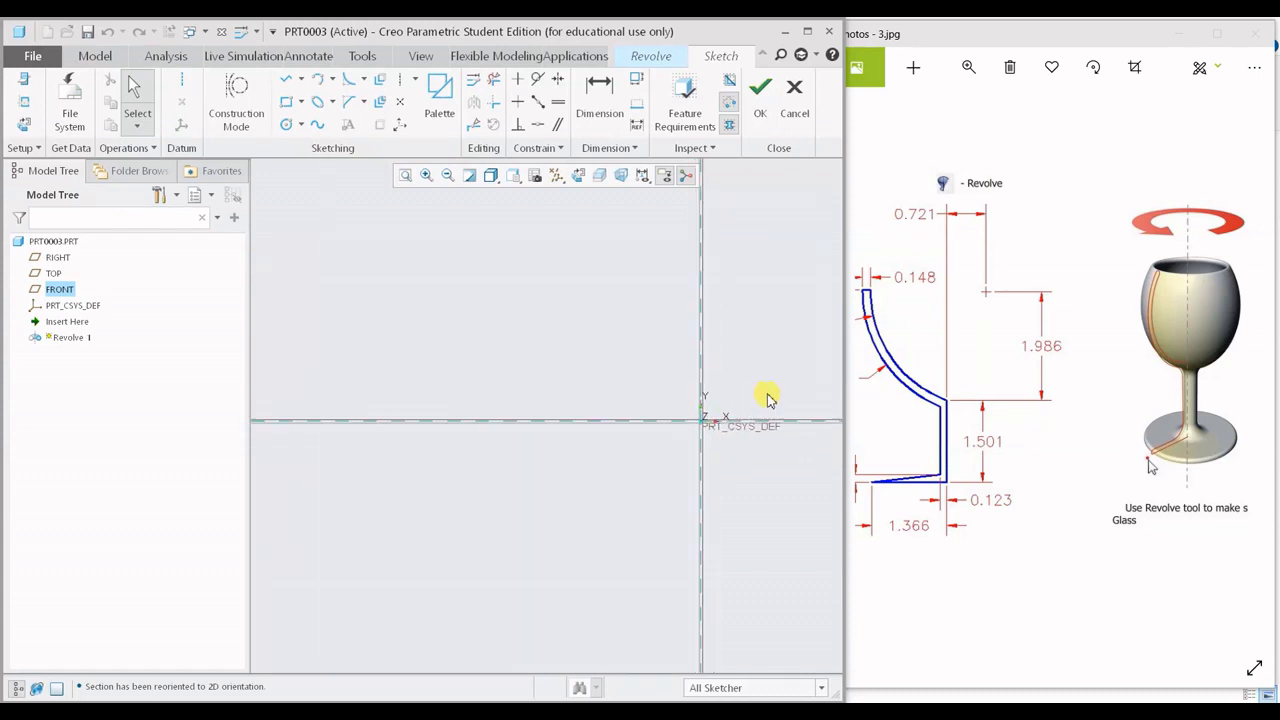
pyautogui.click(285, 80)
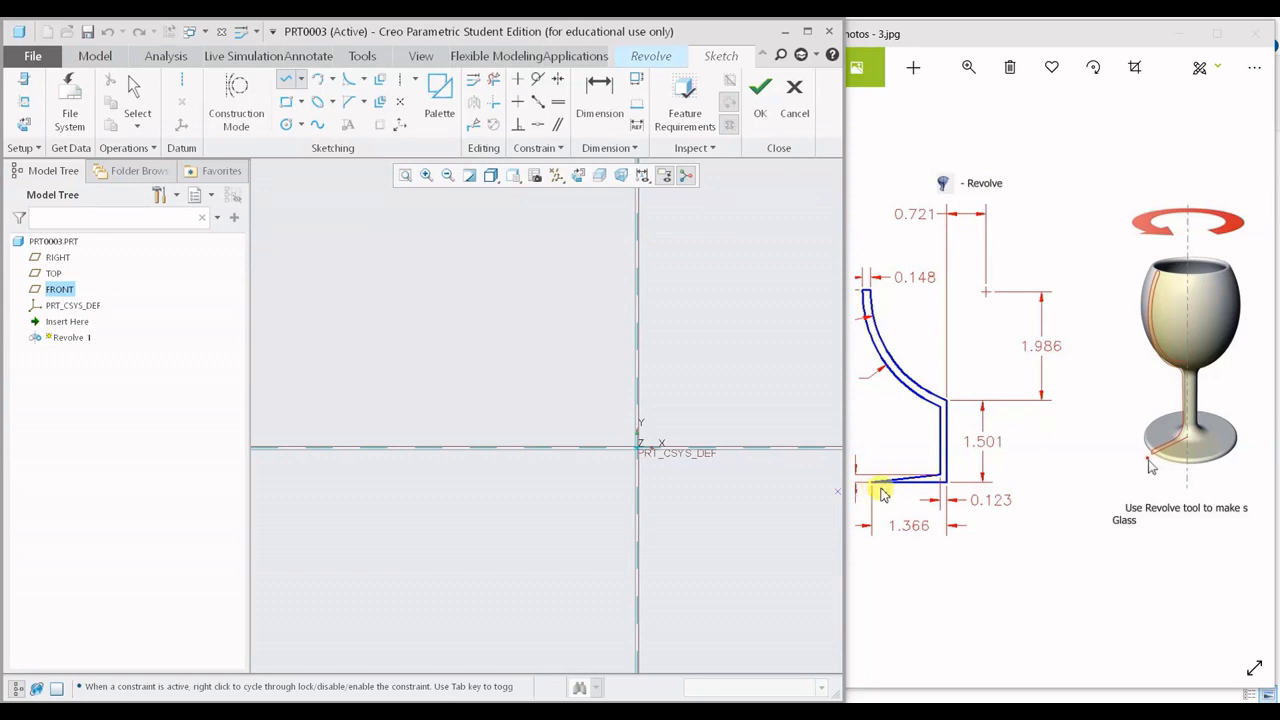
pyautogui.click(287, 80)
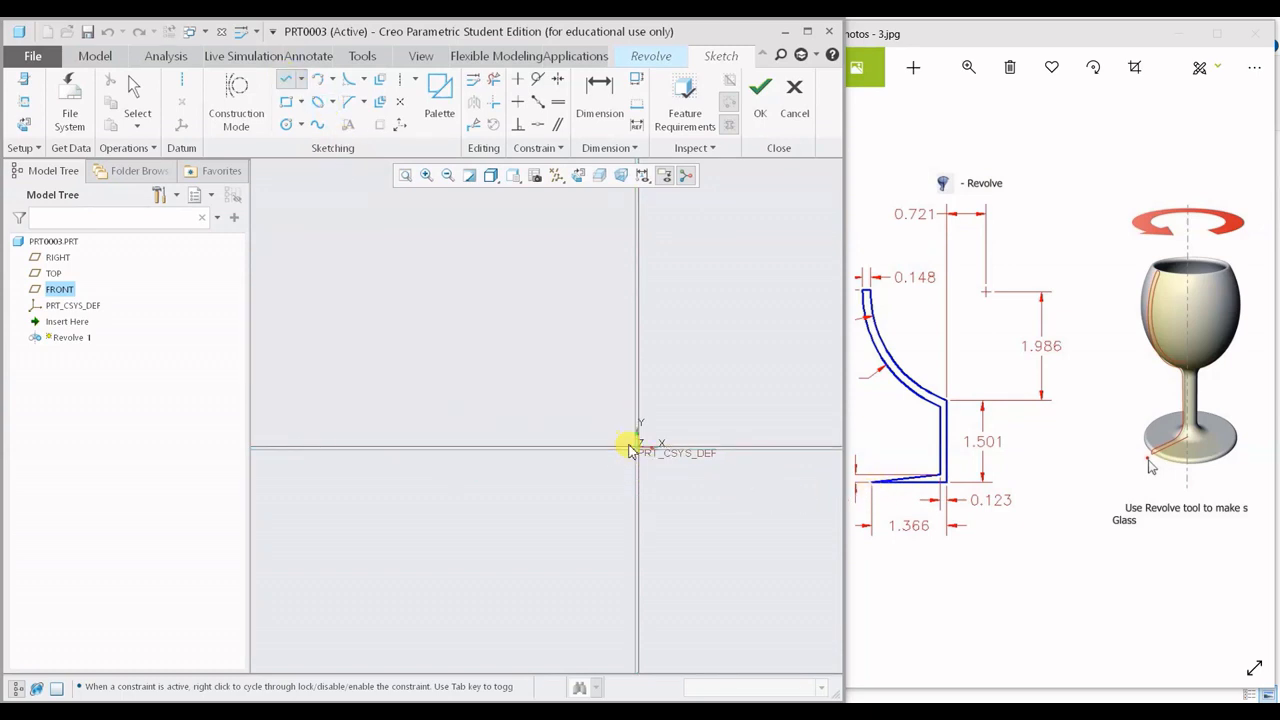
pyautogui.click(636, 447)
pyautogui.middleClick(578, 509)
pyautogui.middleClick(578, 511)
pyautogui.moveTo(527, 443); pyautogui.dragTo(550, 542)
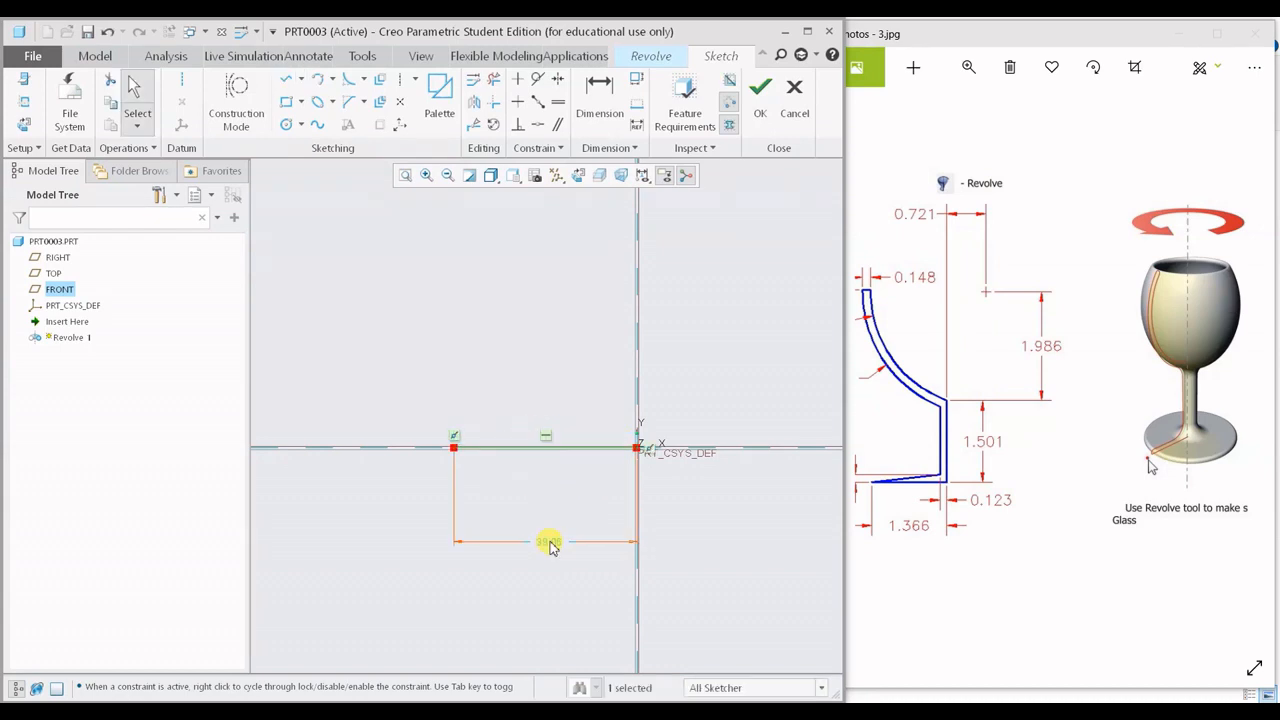
# Set the base line's length to 1.366 and refit the sketch in view
pyautogui.doubleClick(549, 542)
pyautogui.write('1.36')
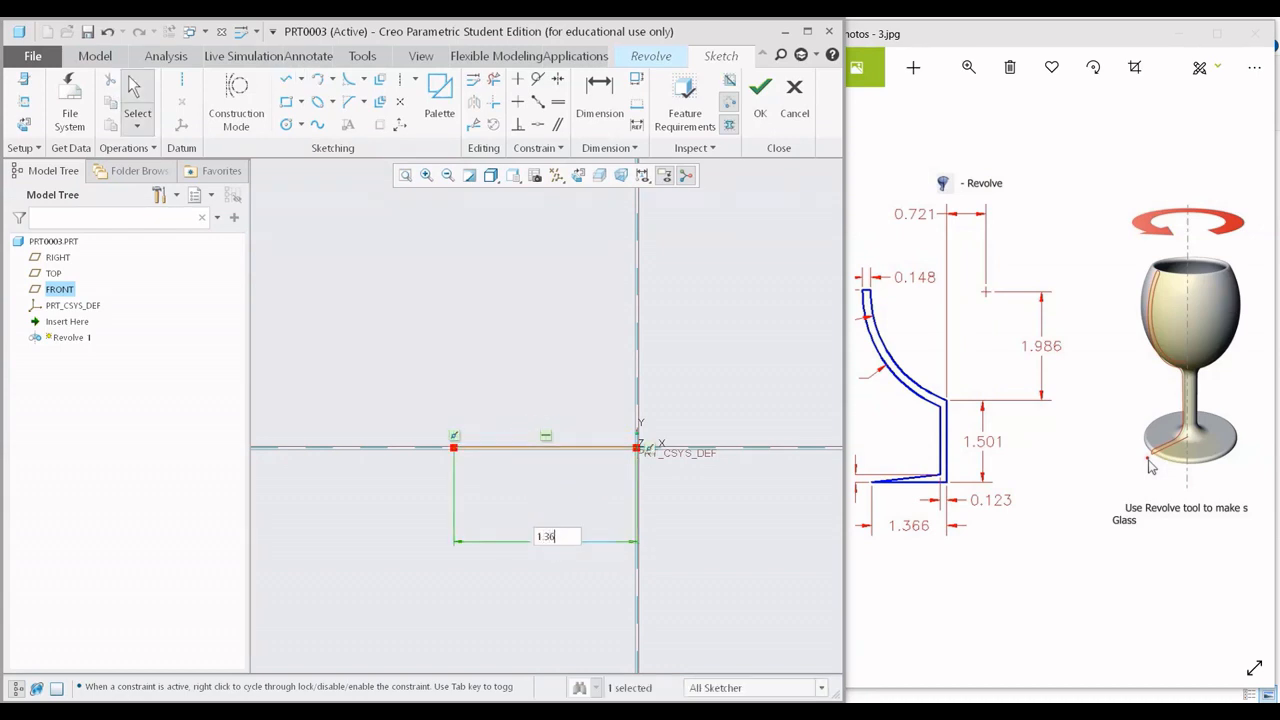
pyautogui.write('6')
pyautogui.press('Return')
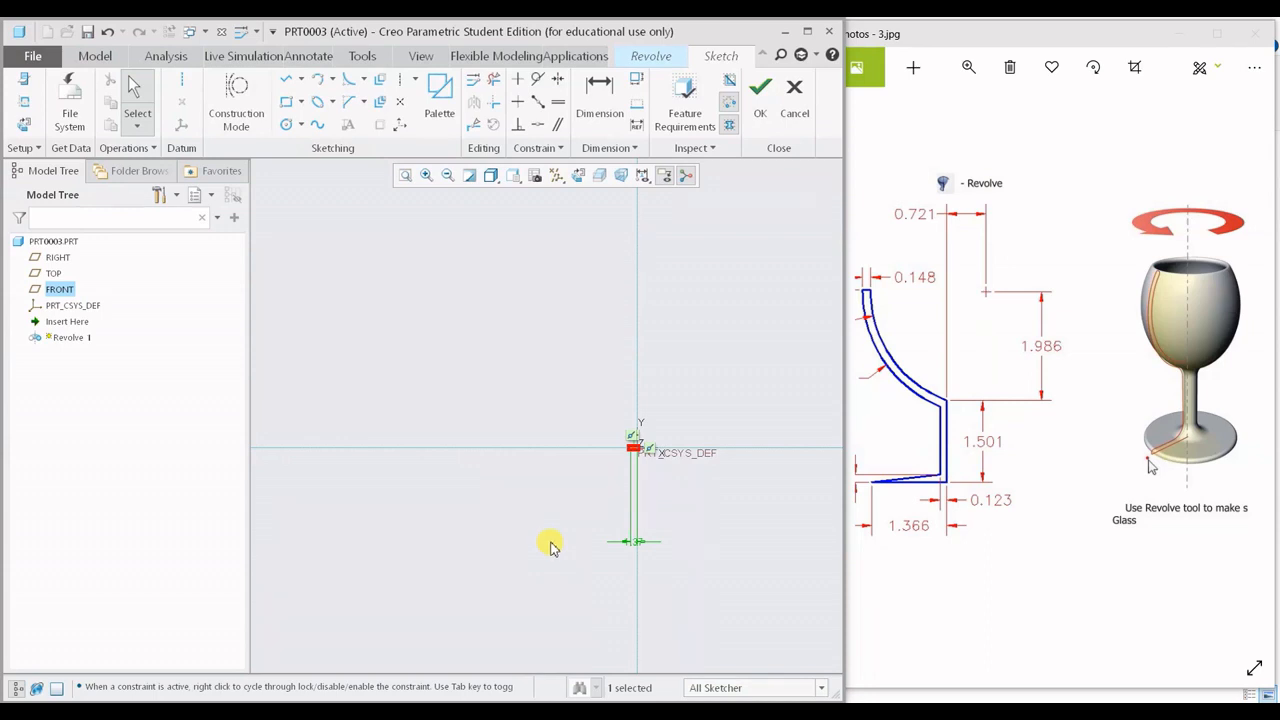
pyautogui.click(406, 175)
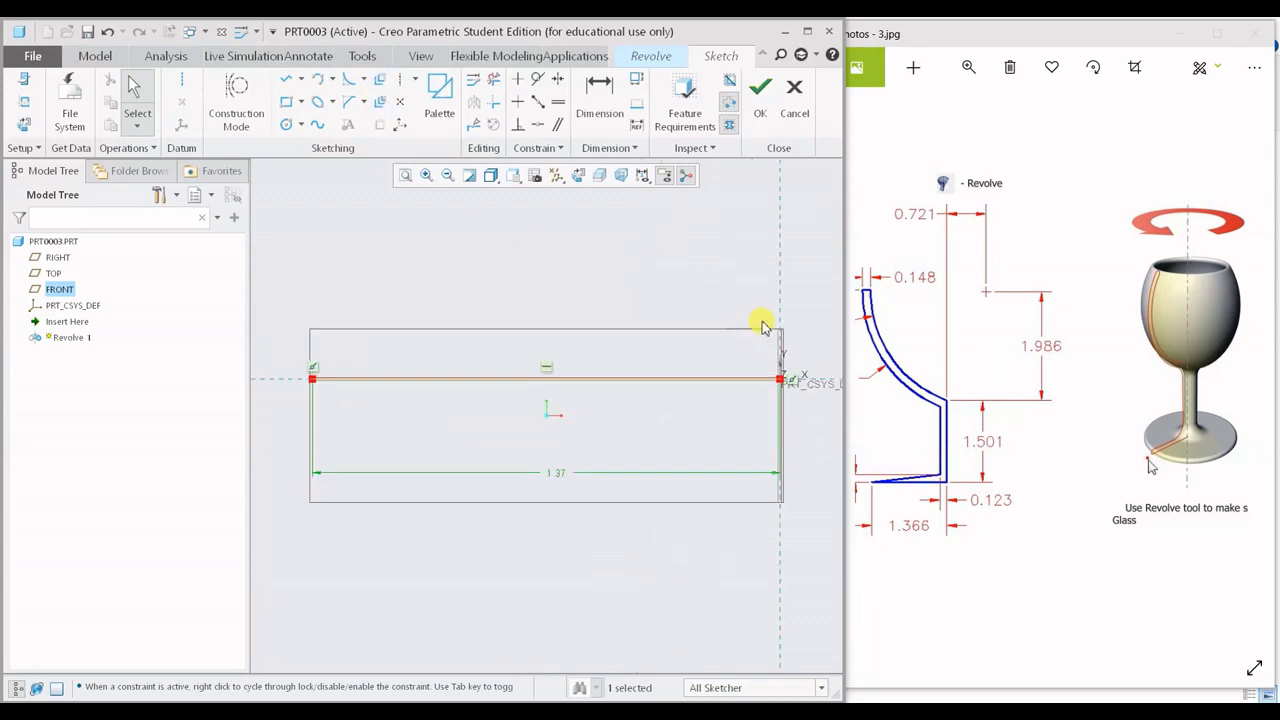
# Sketch a vertical line about 0.74 long upward from the origin along the vertical reference
pyautogui.keyDown('shift'); pyautogui.moveTo(589, 327); pyautogui.dragTo(485, 448, button='middle'); pyautogui.keyUp('shift')
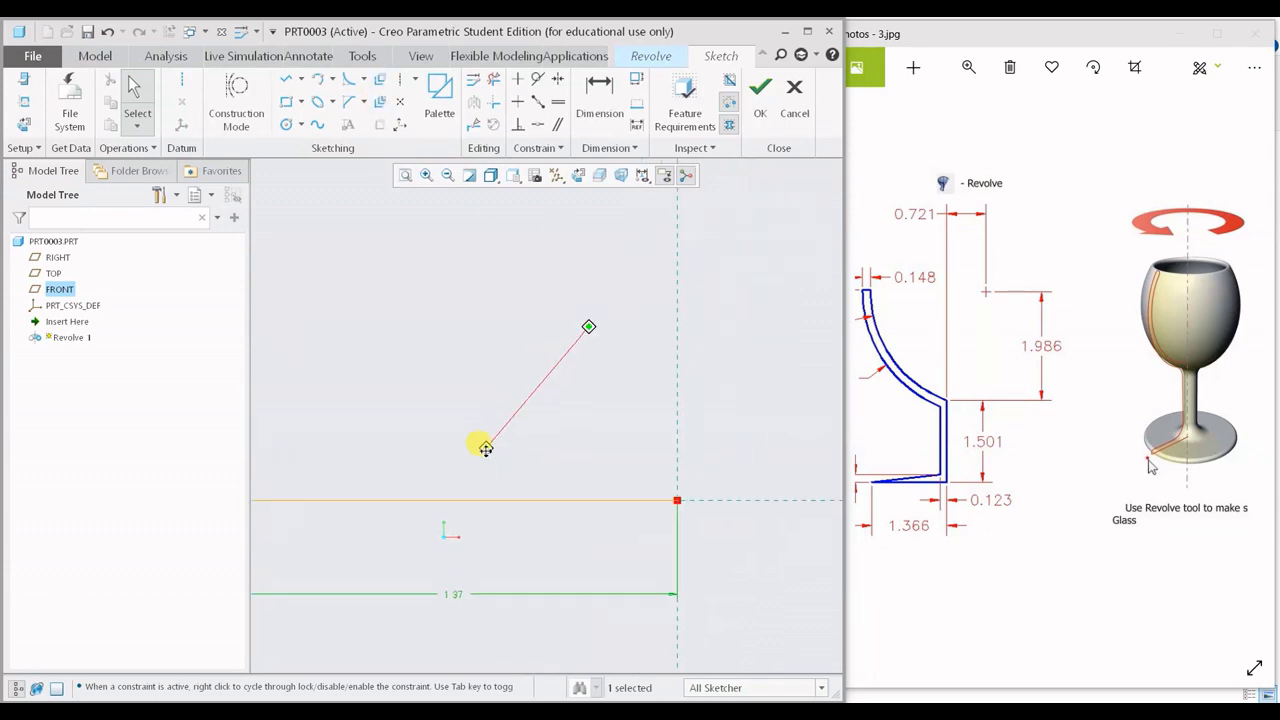
pyautogui.scroll(2, 485, 450)
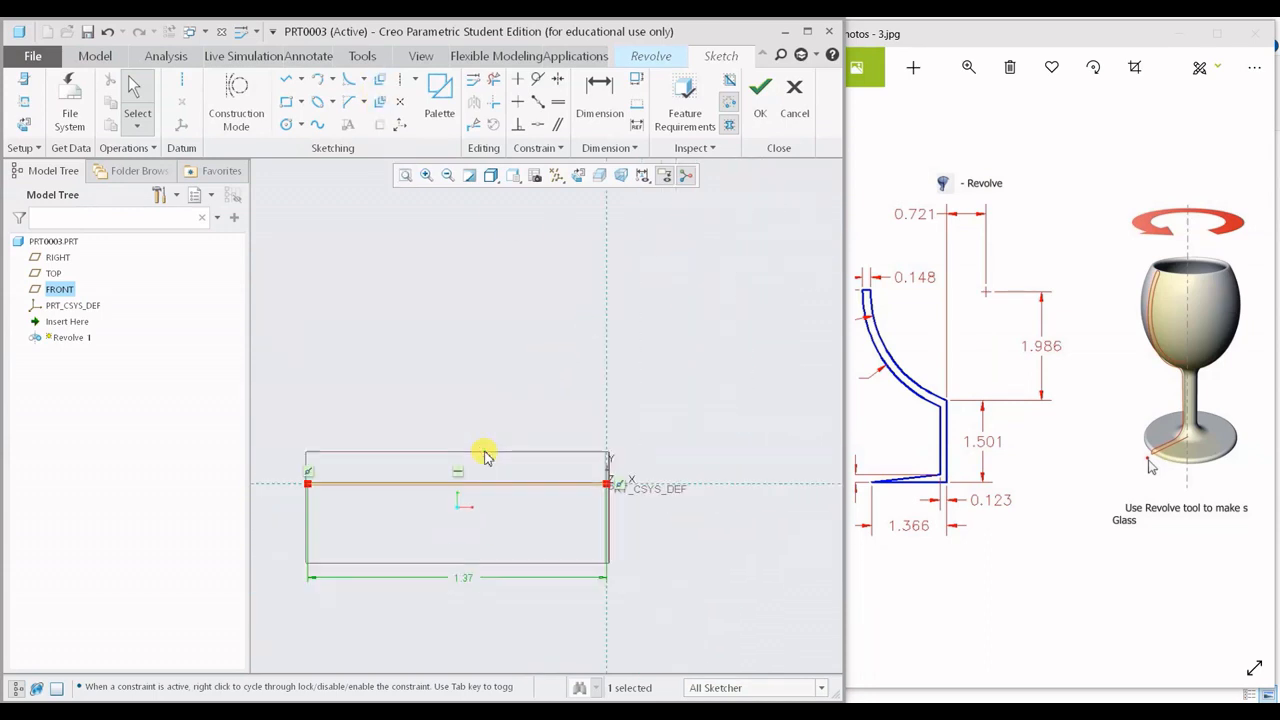
pyautogui.click(970, 365)
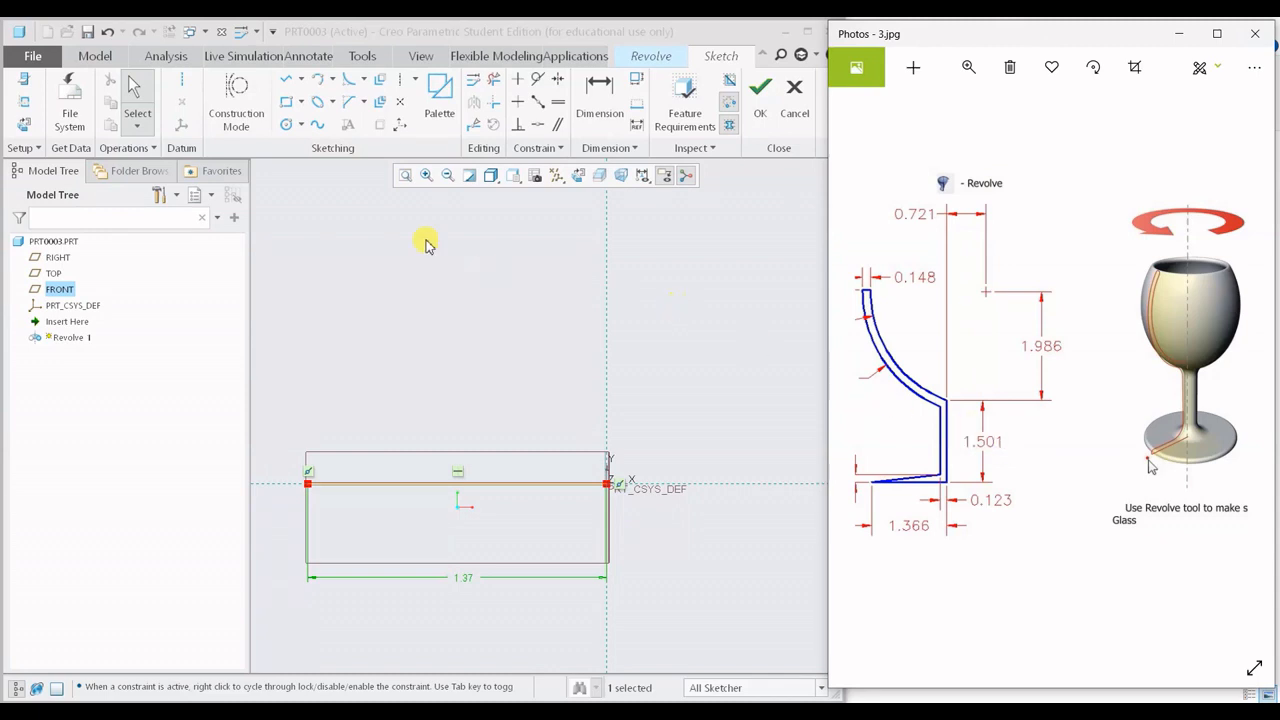
pyautogui.click(287, 80)
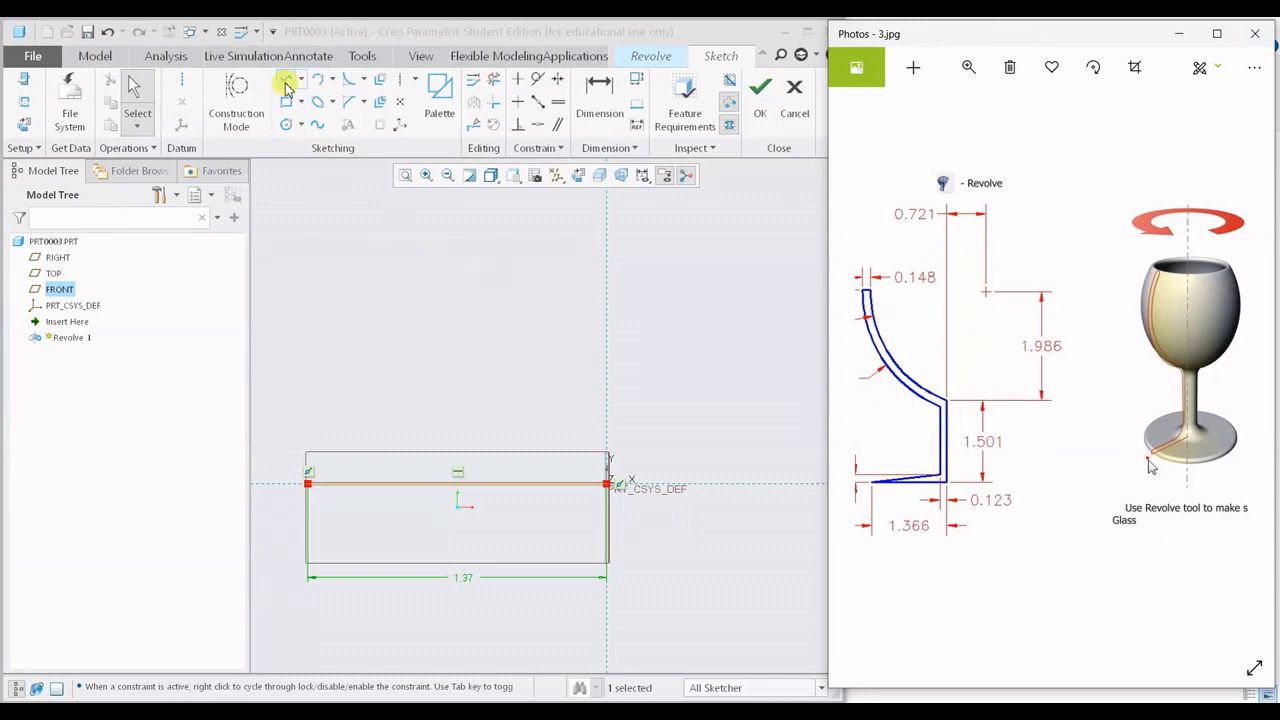
pyautogui.click(610, 487)
pyautogui.click(608, 323)
pyautogui.middleClick(716, 343)
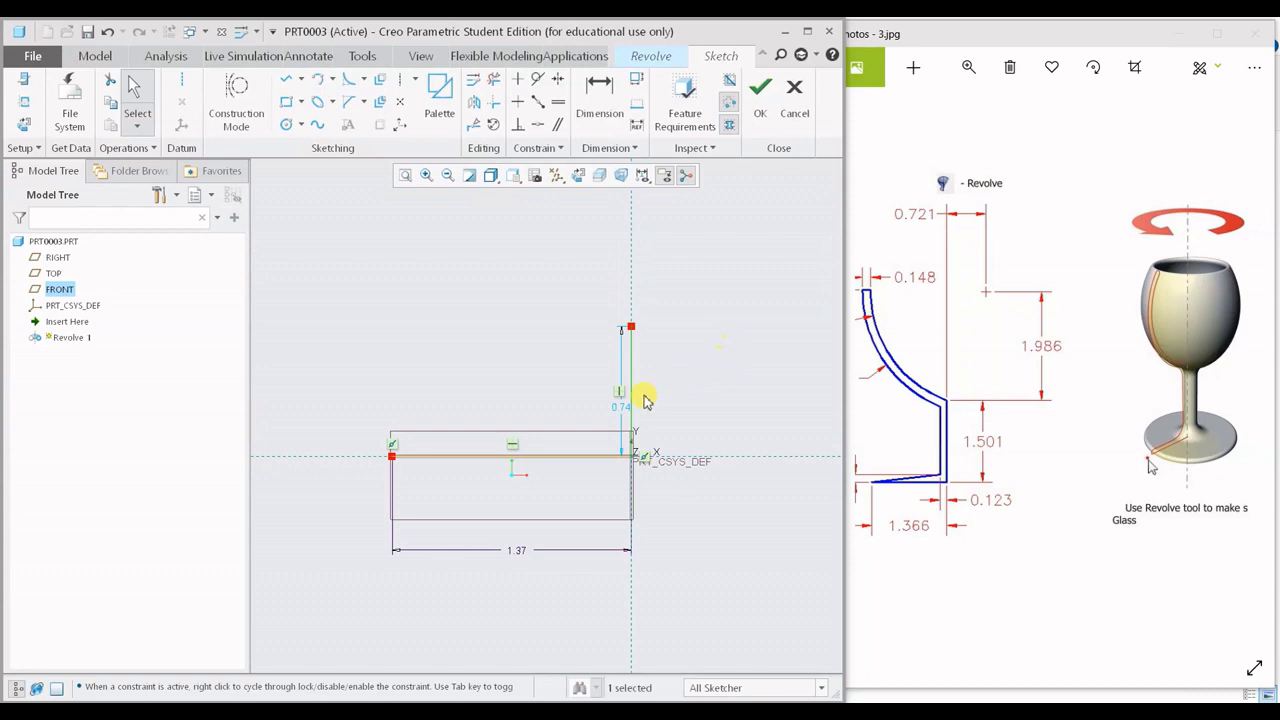
# Move the vertical line's dimension to the outer side of the profile and set the length to 1.501
pyautogui.moveTo(620, 410); pyautogui.dragTo(698, 418)
pyautogui.doubleClick(700, 416)
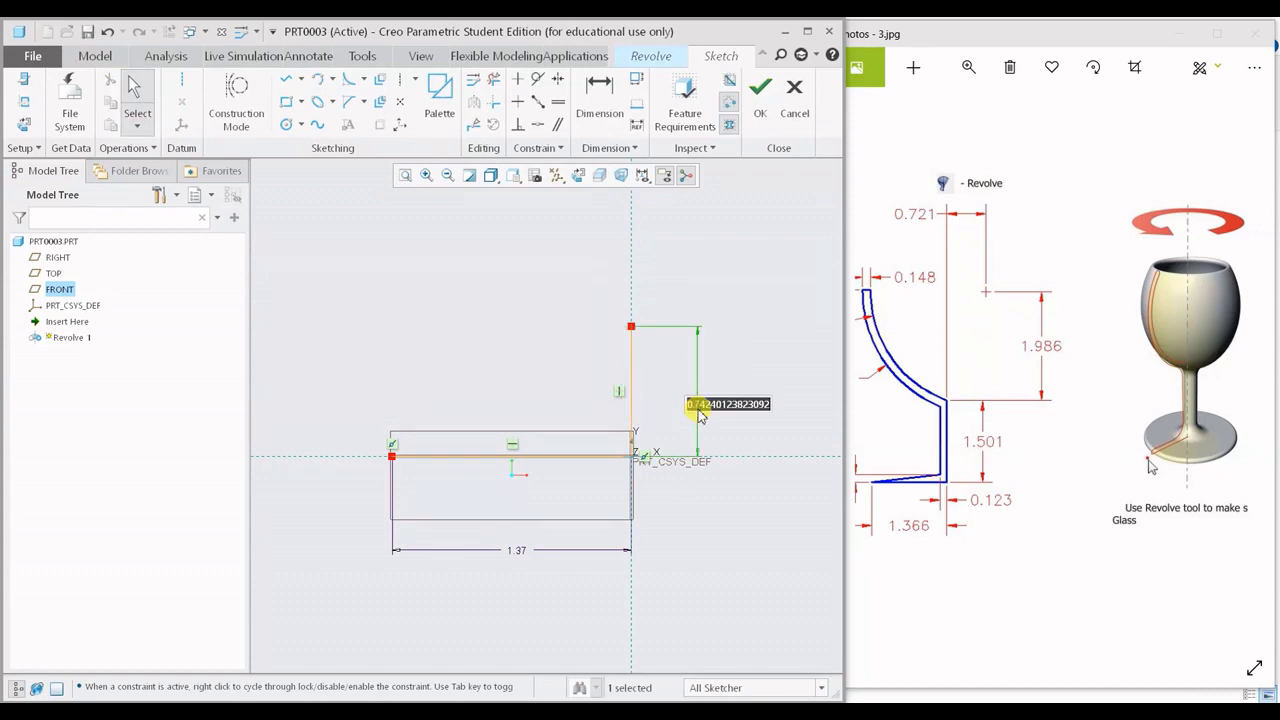
pyautogui.write('1.501')
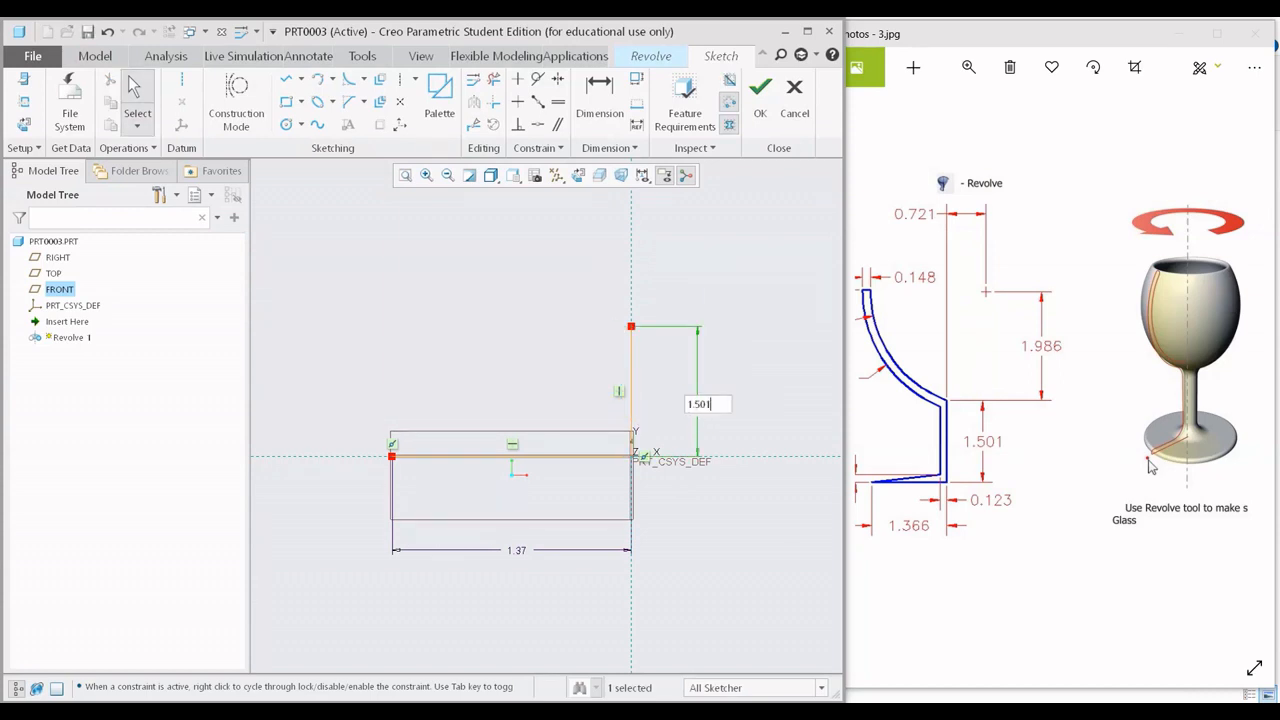
pyautogui.press('Return')
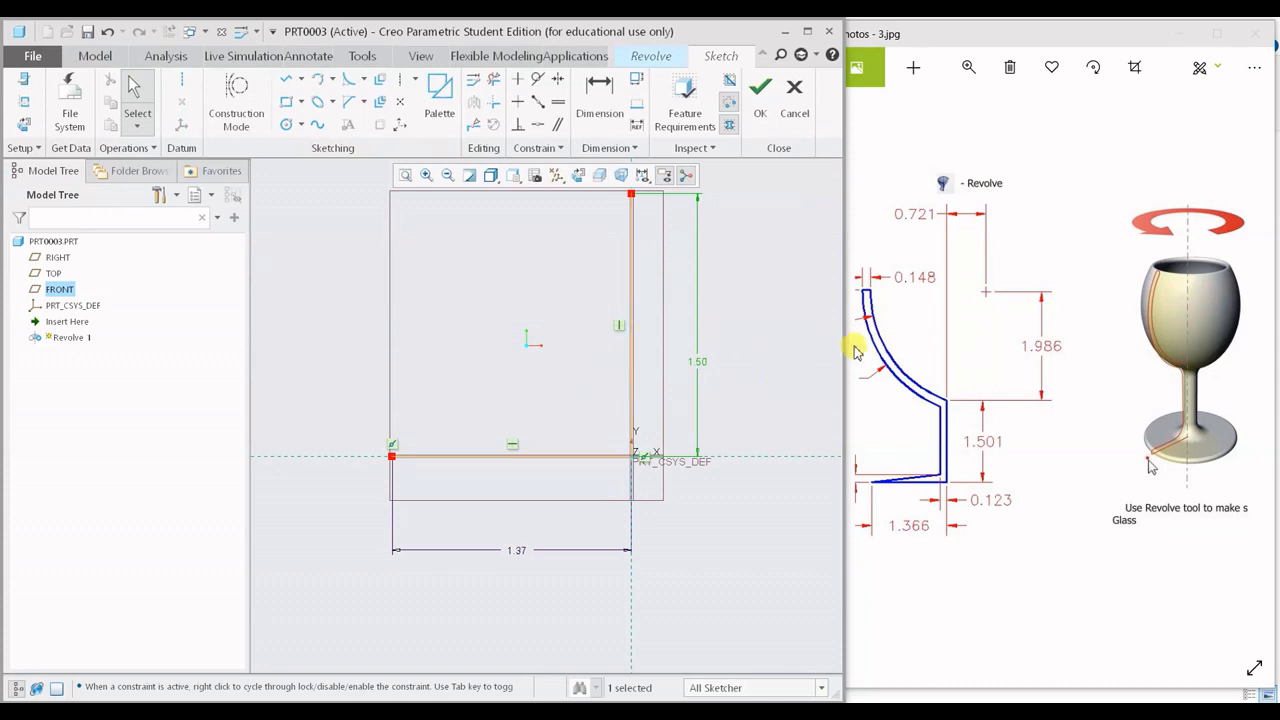
# Sketch a three-point arc of about 1.41 radius from the vertical line's upper end, ending about 1.03 from the vertical reference on the negative X side
pyautogui.keyDown('shift'); pyautogui.moveTo(727, 301); pyautogui.dragTo(681, 487, button='middle'); pyautogui.keyUp('shift')
pyautogui.keyDown('shift'); pyautogui.moveTo(635, 366); pyautogui.dragTo(683, 477, button='middle'); pyautogui.keyUp('shift')
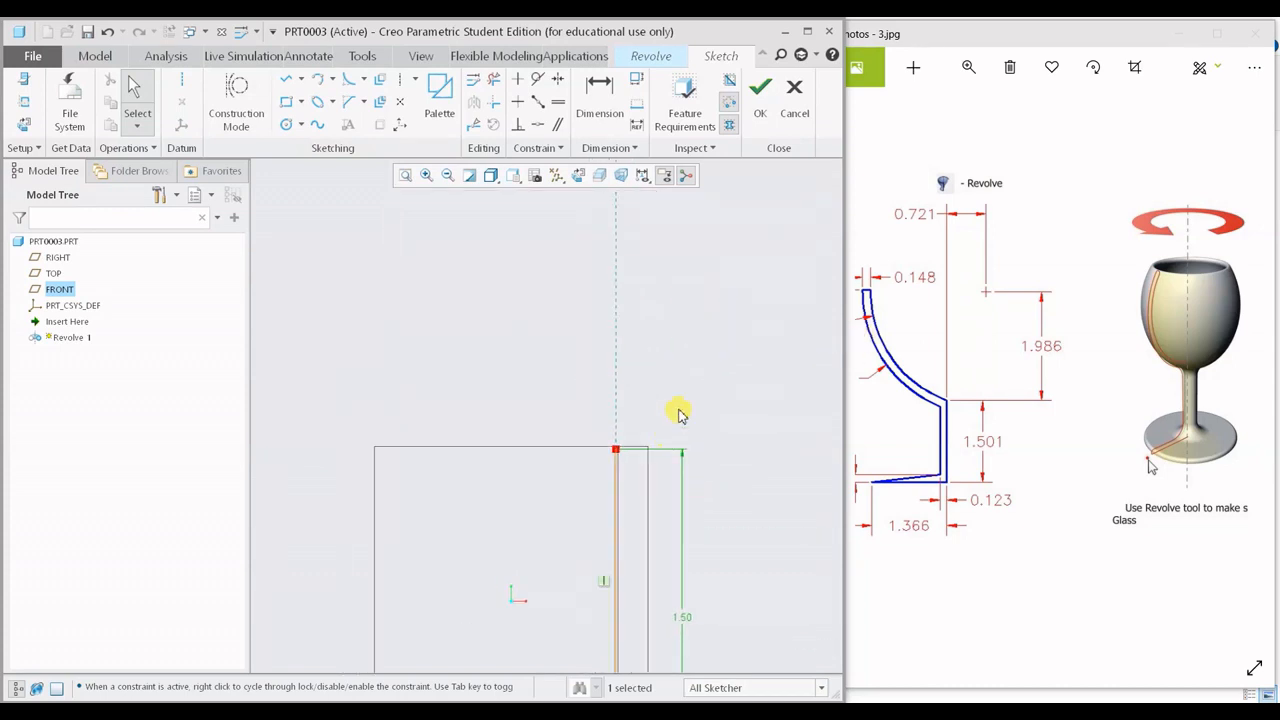
pyautogui.keyDown('shift'); pyautogui.moveTo(682, 306); pyautogui.dragTo(688, 336, button='middle'); pyautogui.keyUp('shift')
pyautogui.click(909, 323)
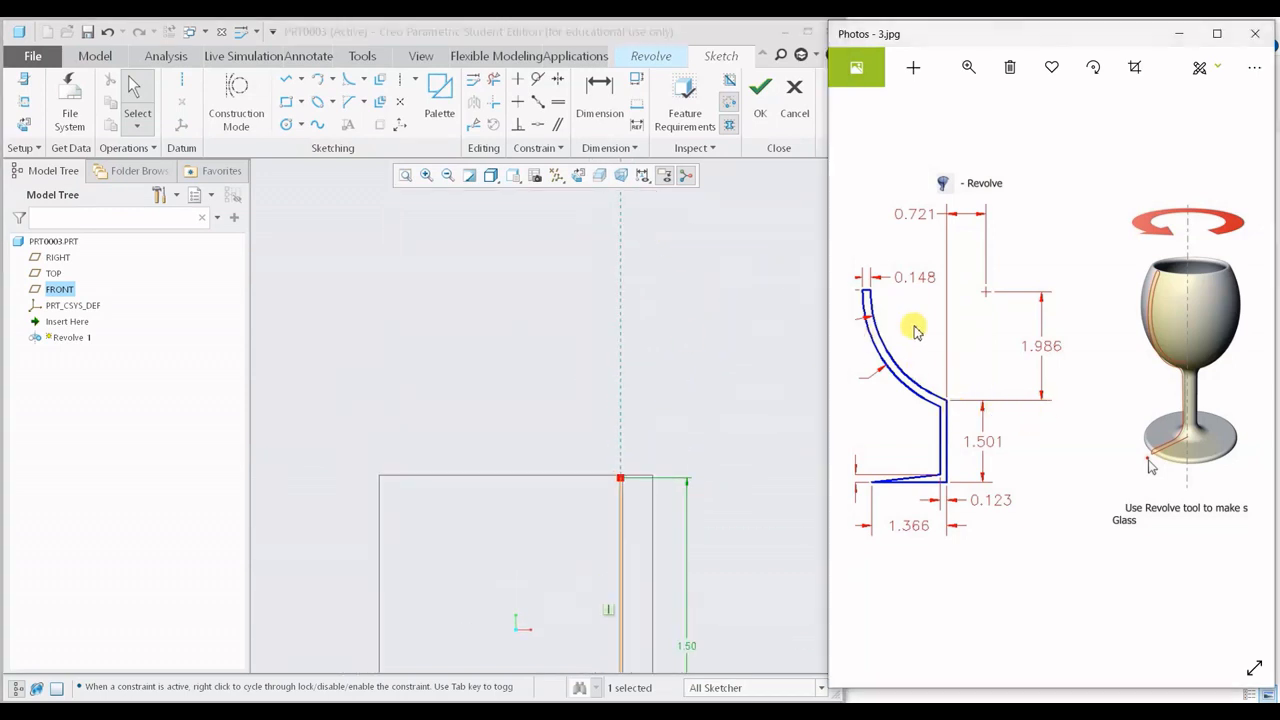
pyautogui.moveTo(960, 400); pyautogui.dragTo(1080, 395)
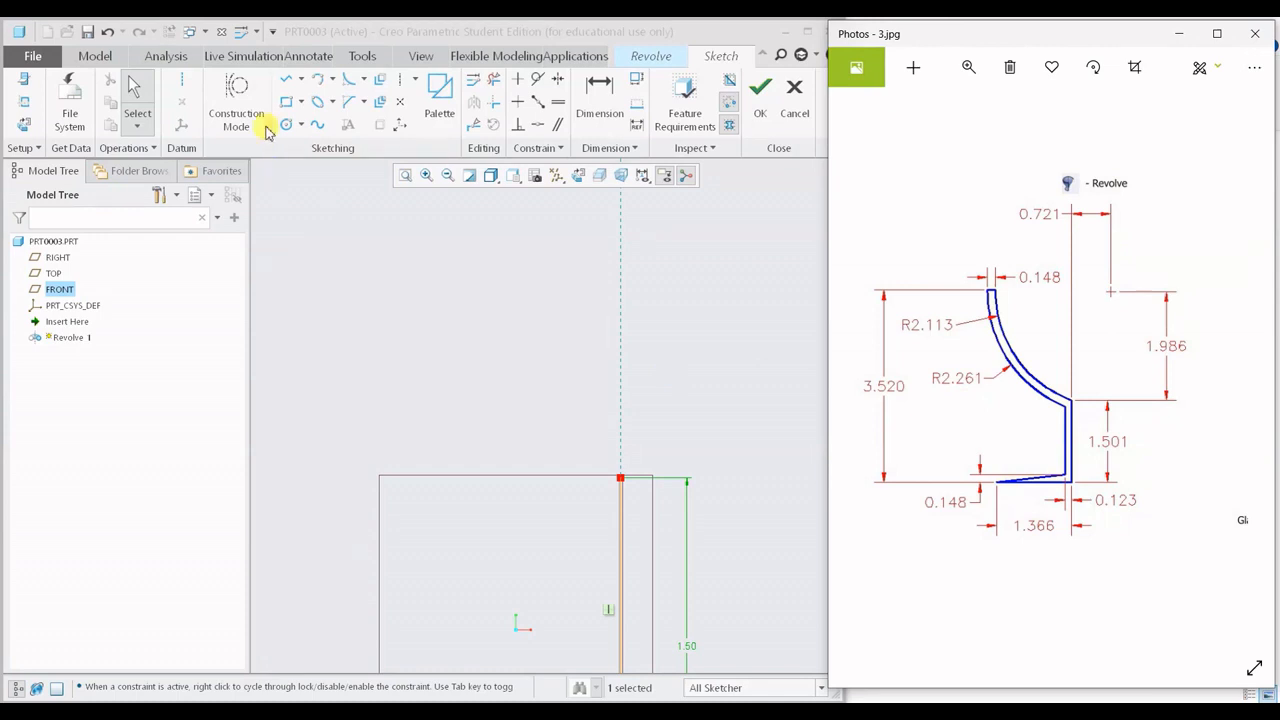
pyautogui.click(323, 80)
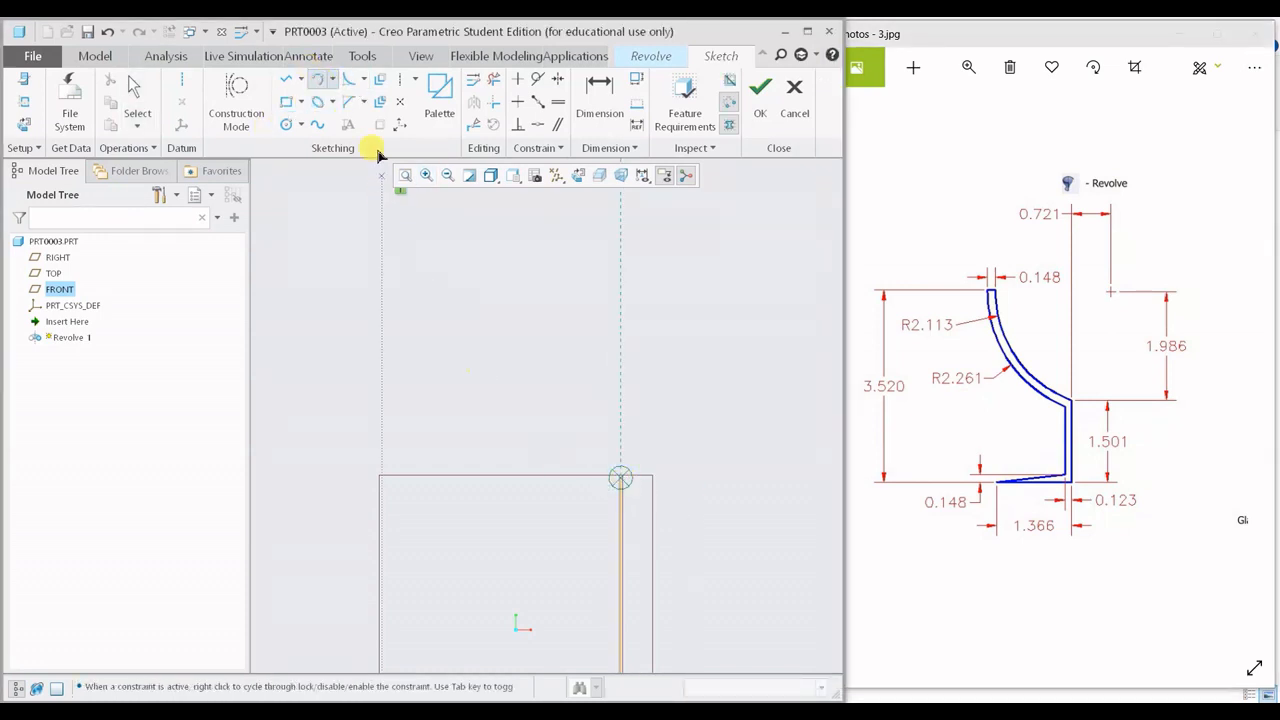
pyautogui.click(333, 80)
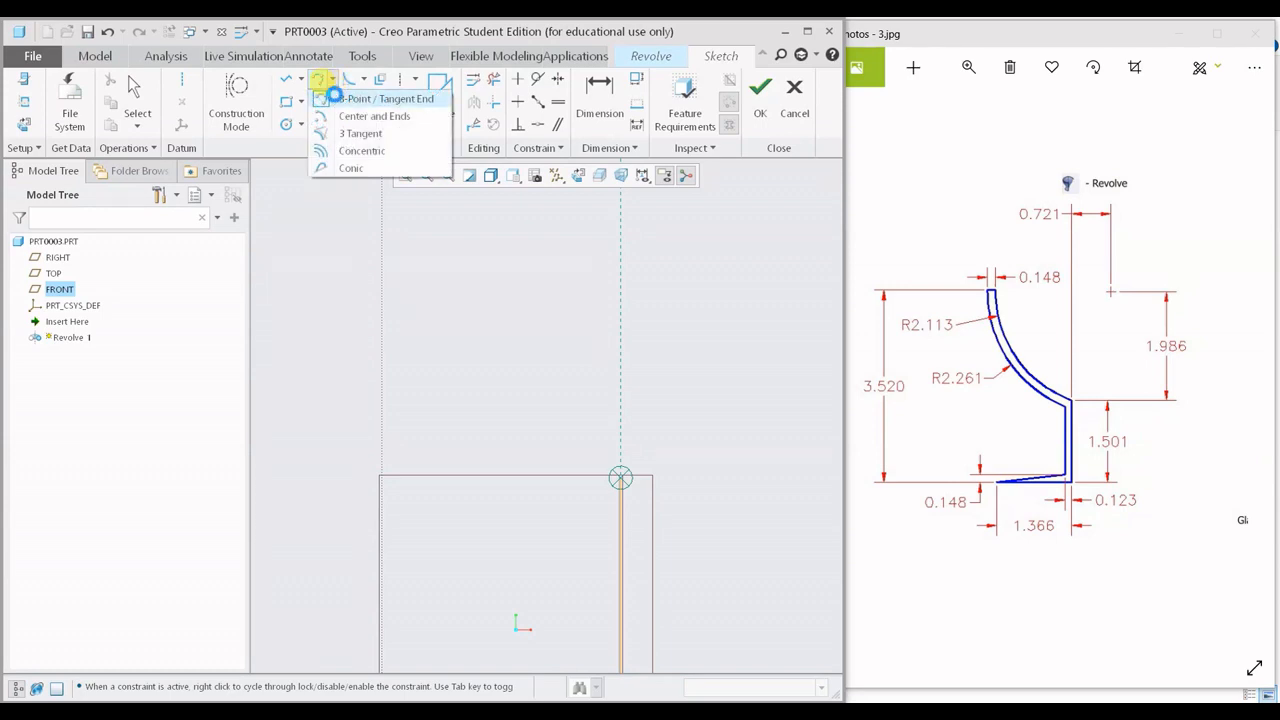
pyautogui.click(336, 98)
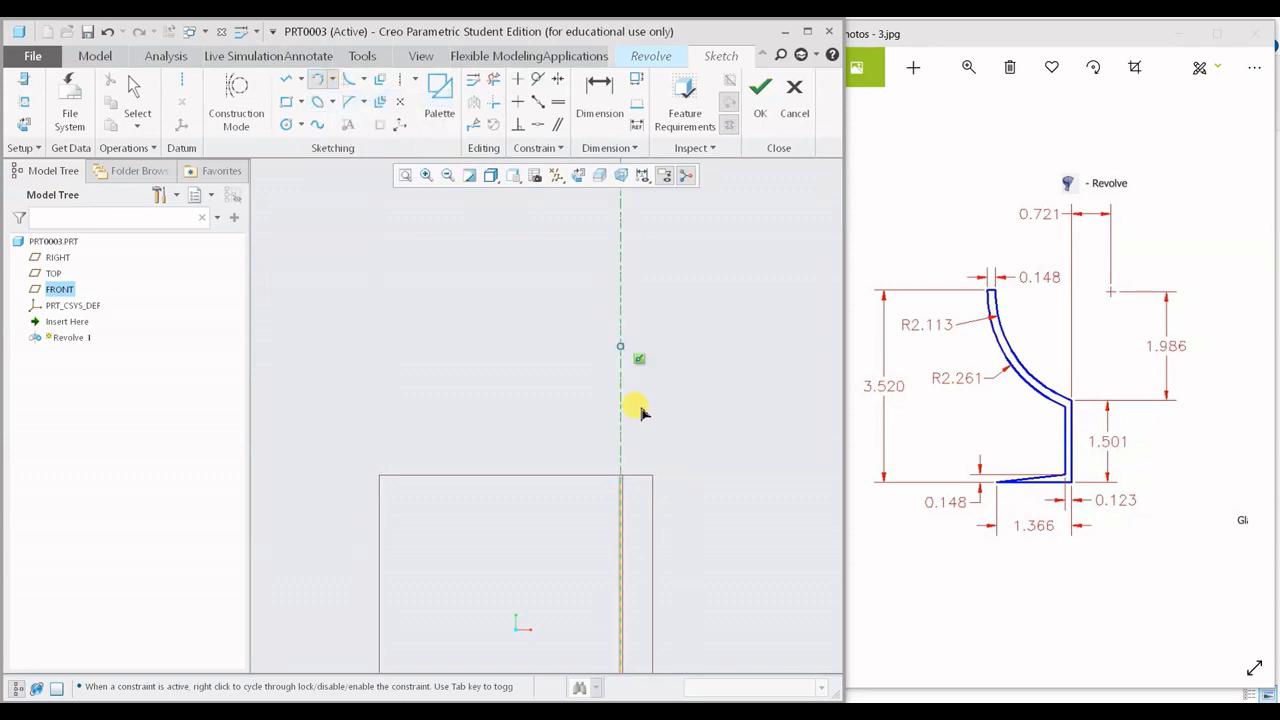
pyautogui.click(620, 477)
pyautogui.click(440, 275)
pyautogui.click(453, 330)
pyautogui.middleClick(626, 352)
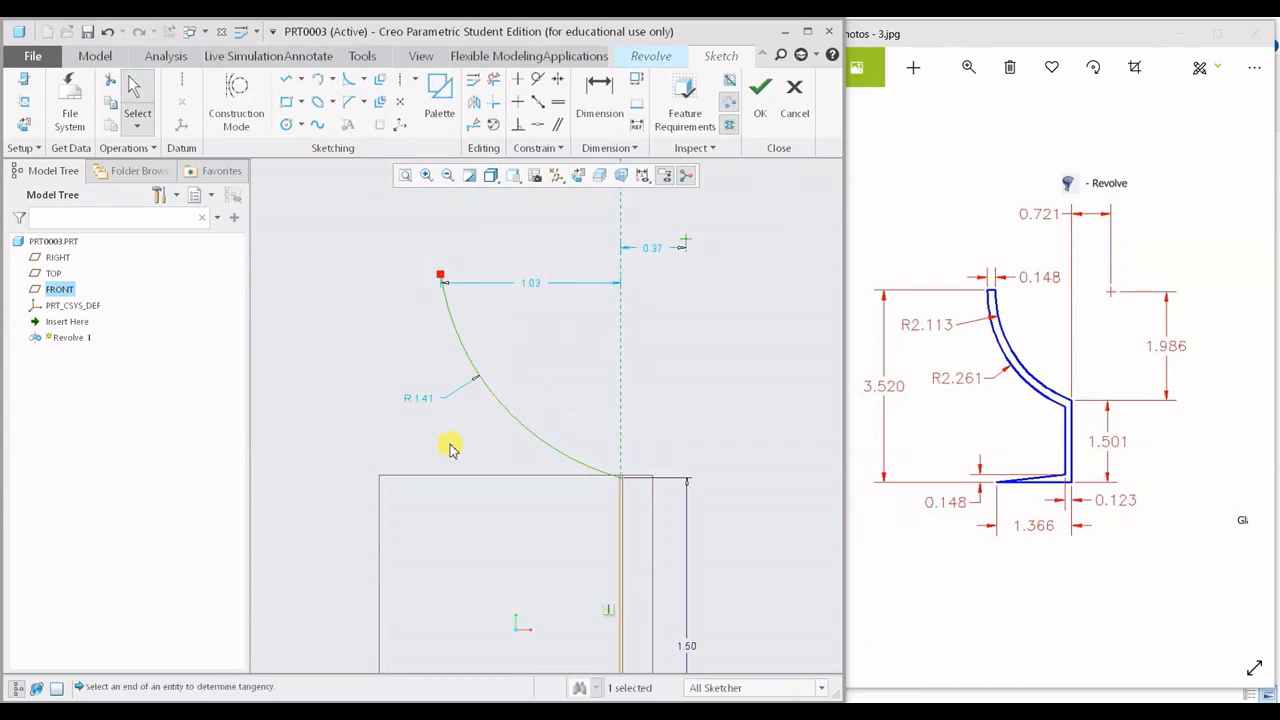
# Set the radius of the bowl arc to 2.113
pyautogui.doubleClick(433, 403)
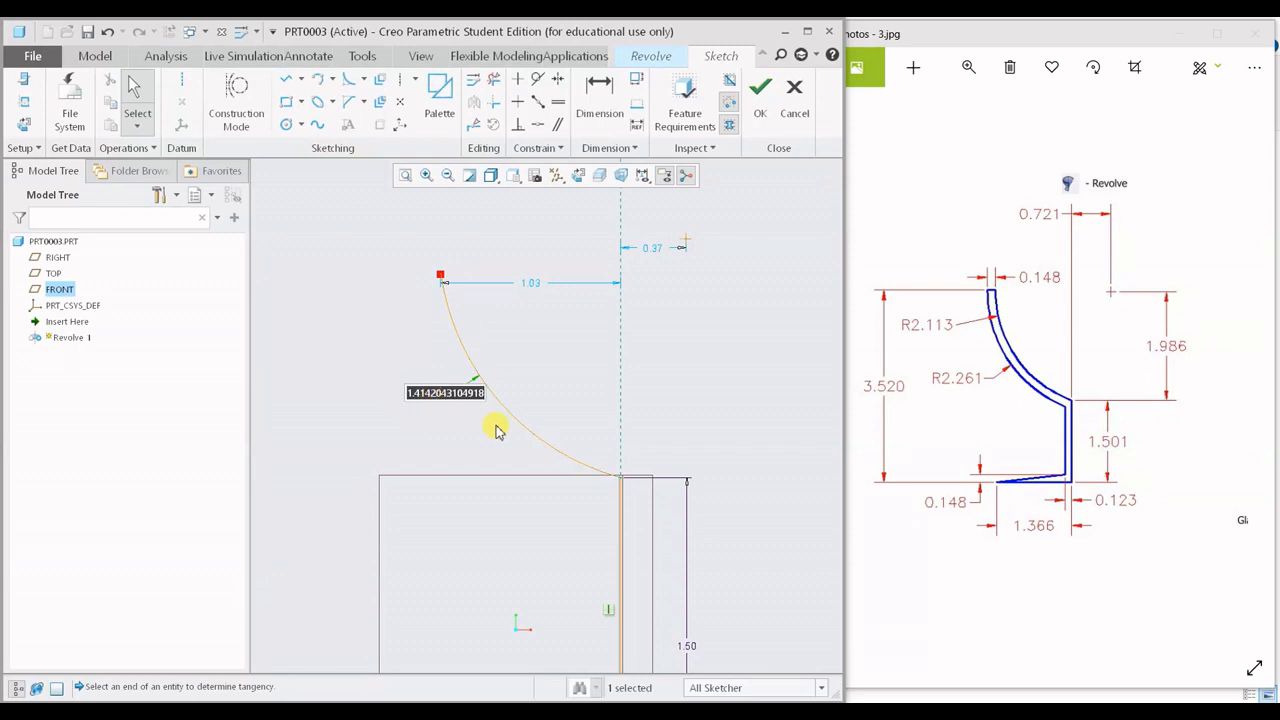
pyautogui.write('2.113')
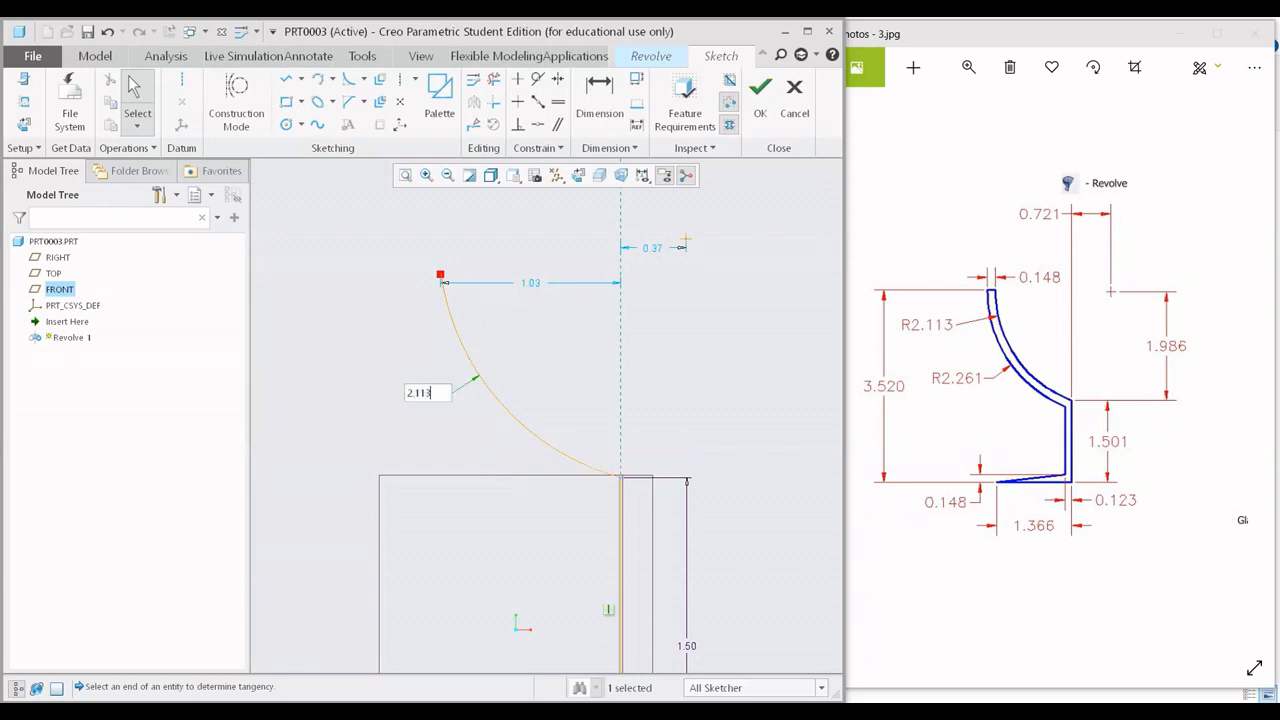
pyautogui.press('Return')
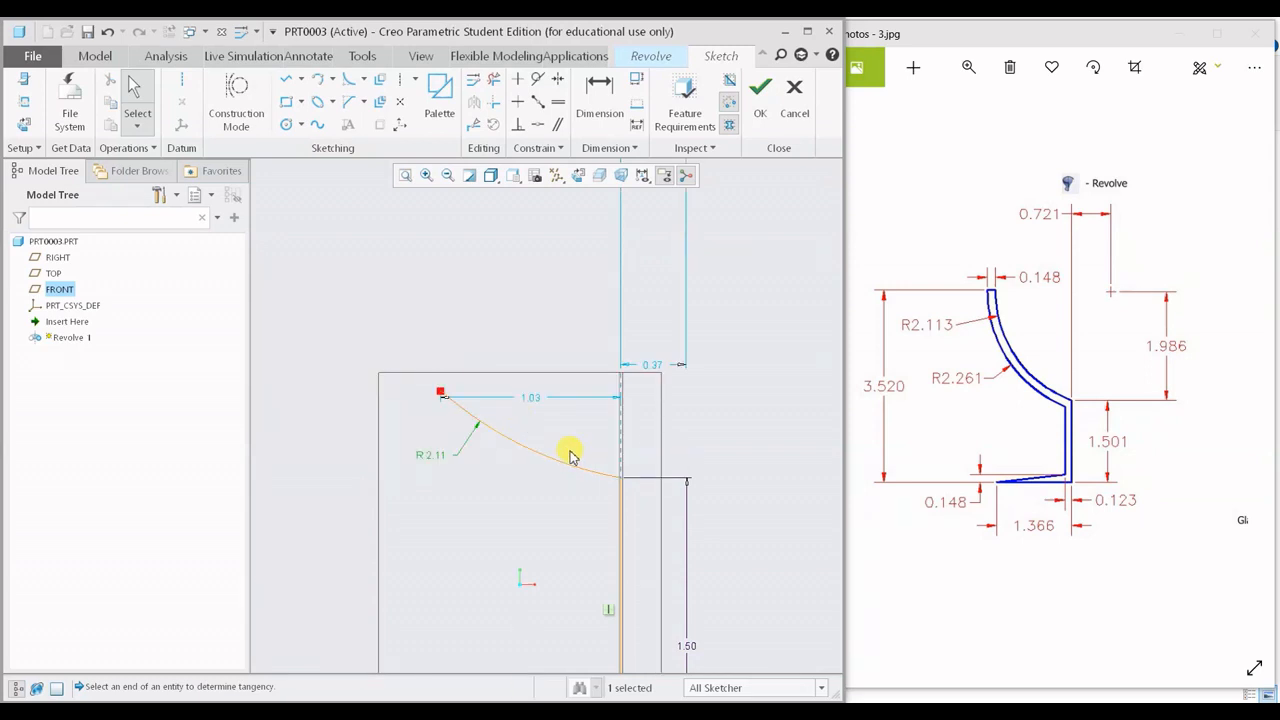
# Dimension the height from the horizontal reference to the bowl arc's upper end and set it to 3.52
pyautogui.click(976, 432)
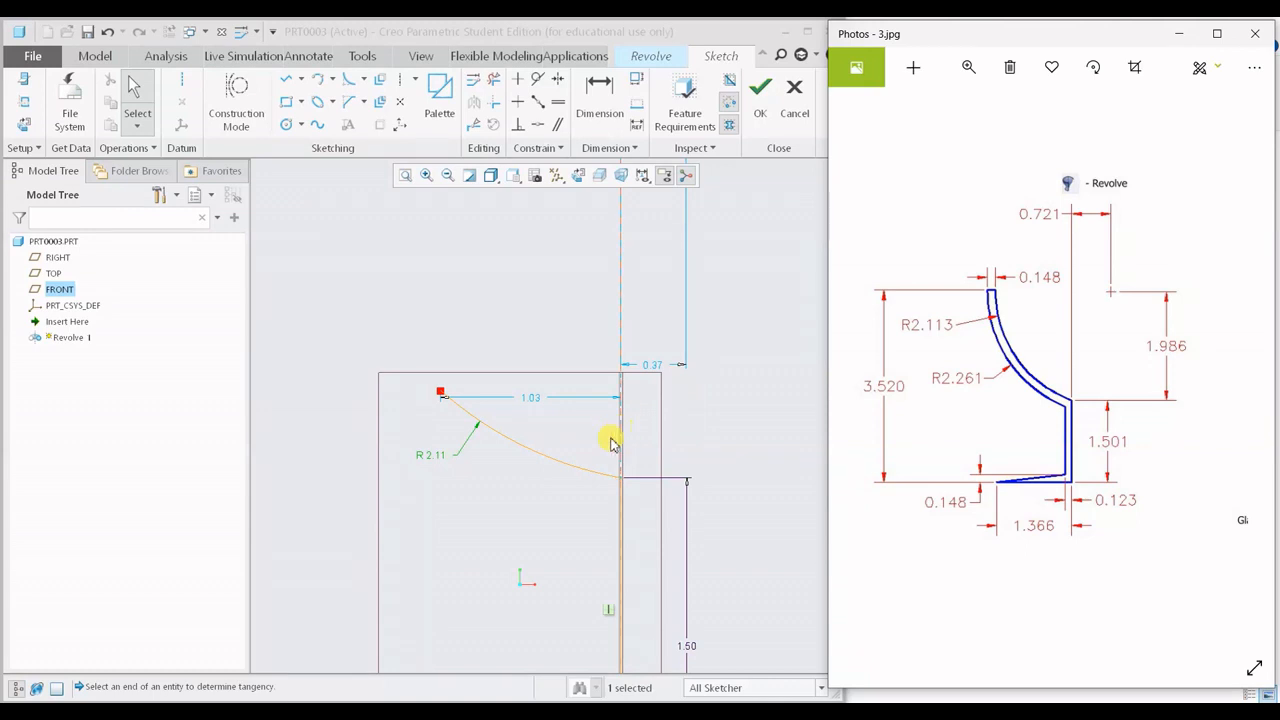
pyautogui.click(606, 474)
pyautogui.keyDown('shift'); pyautogui.moveTo(606, 479); pyautogui.dragTo(625, 323, button='middle'); pyautogui.keyUp('shift')
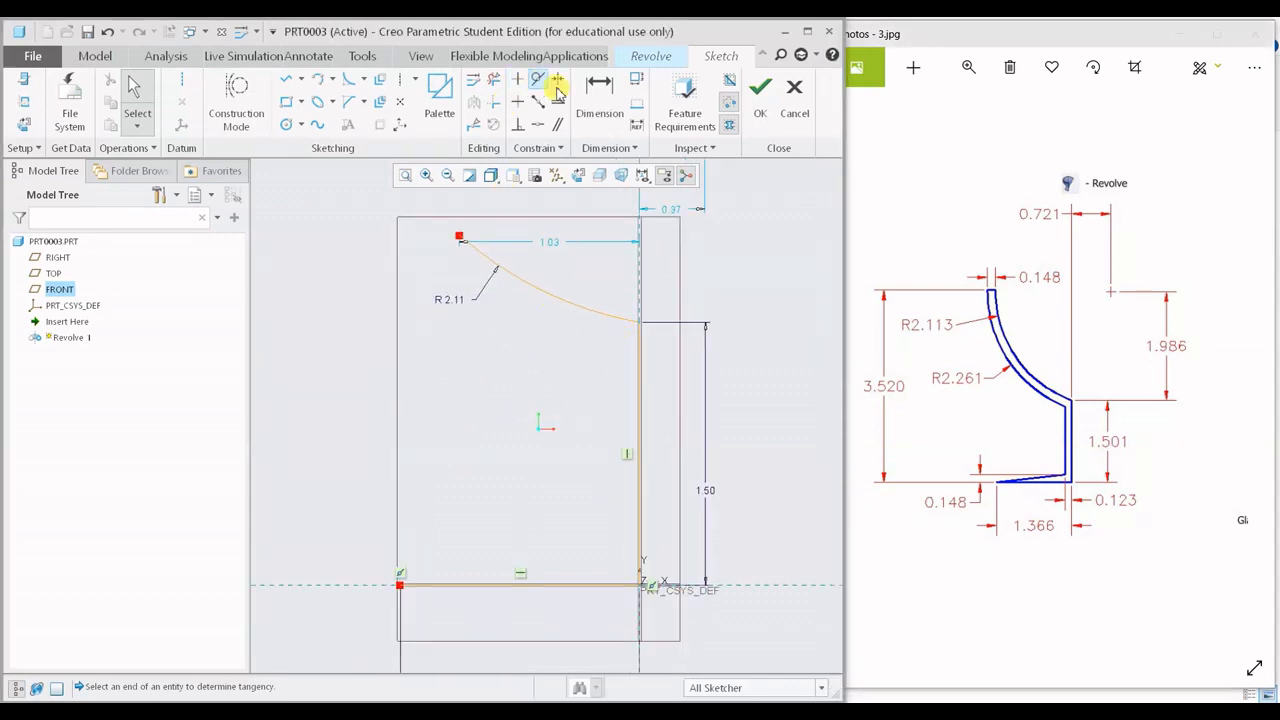
pyautogui.click(596, 96)
pyautogui.click(460, 236)
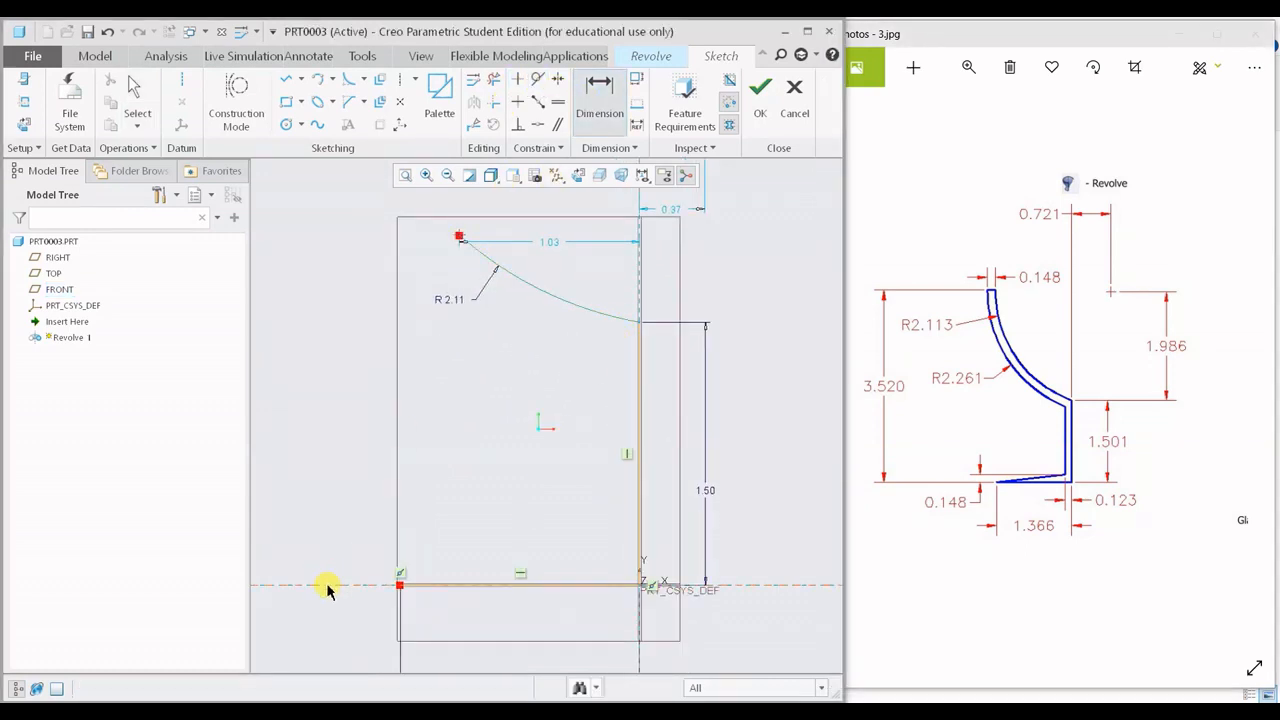
pyautogui.middleClick(300, 440)
pyautogui.write('3.5')
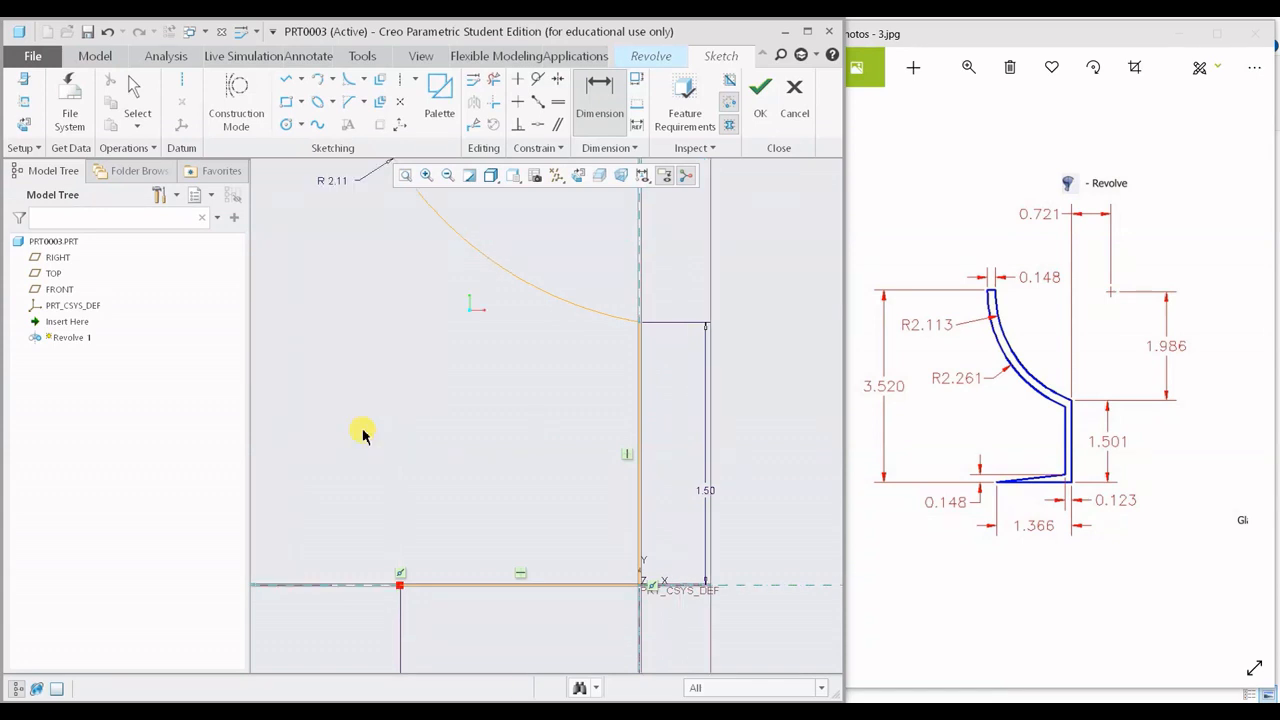
# Set the horizontal distance between the vertical reference and the bowl arc's centre point to 0.721
pyautogui.scroll(-4, 505, 425)
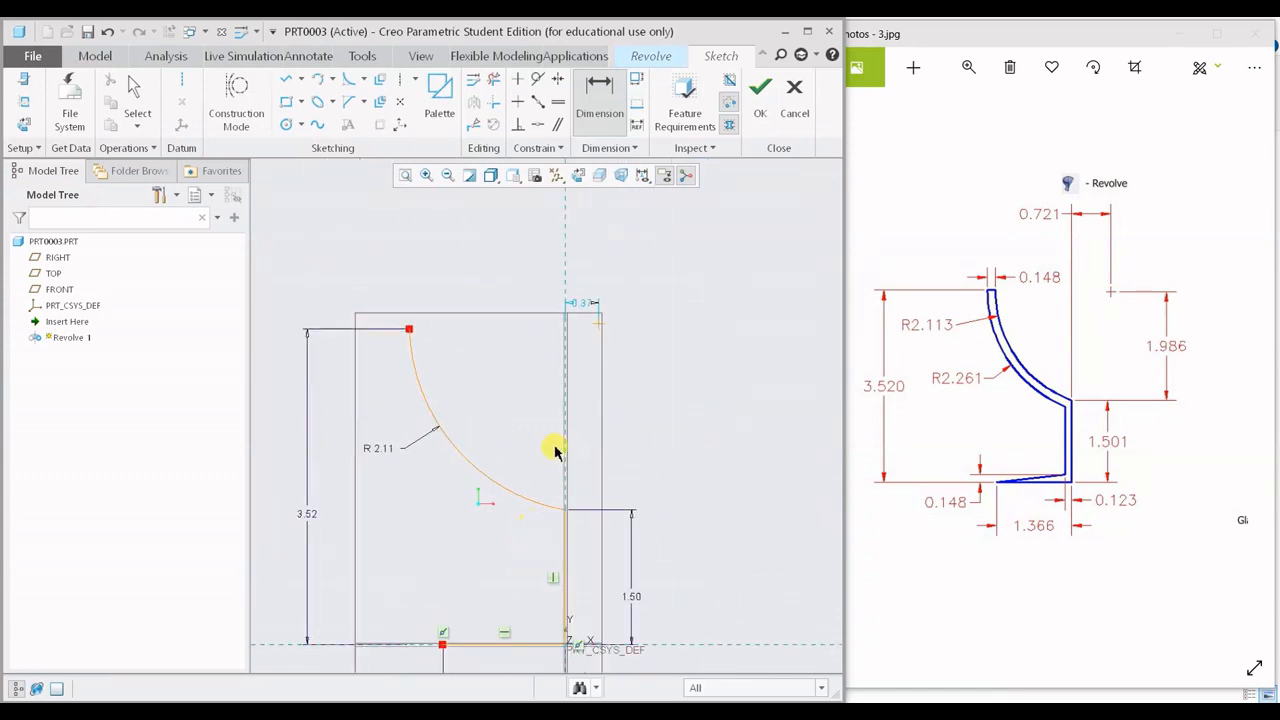
pyautogui.keyDown('shift'); pyautogui.moveTo(532, 405); pyautogui.dragTo(529, 351, button='middle'); pyautogui.keyUp('shift')
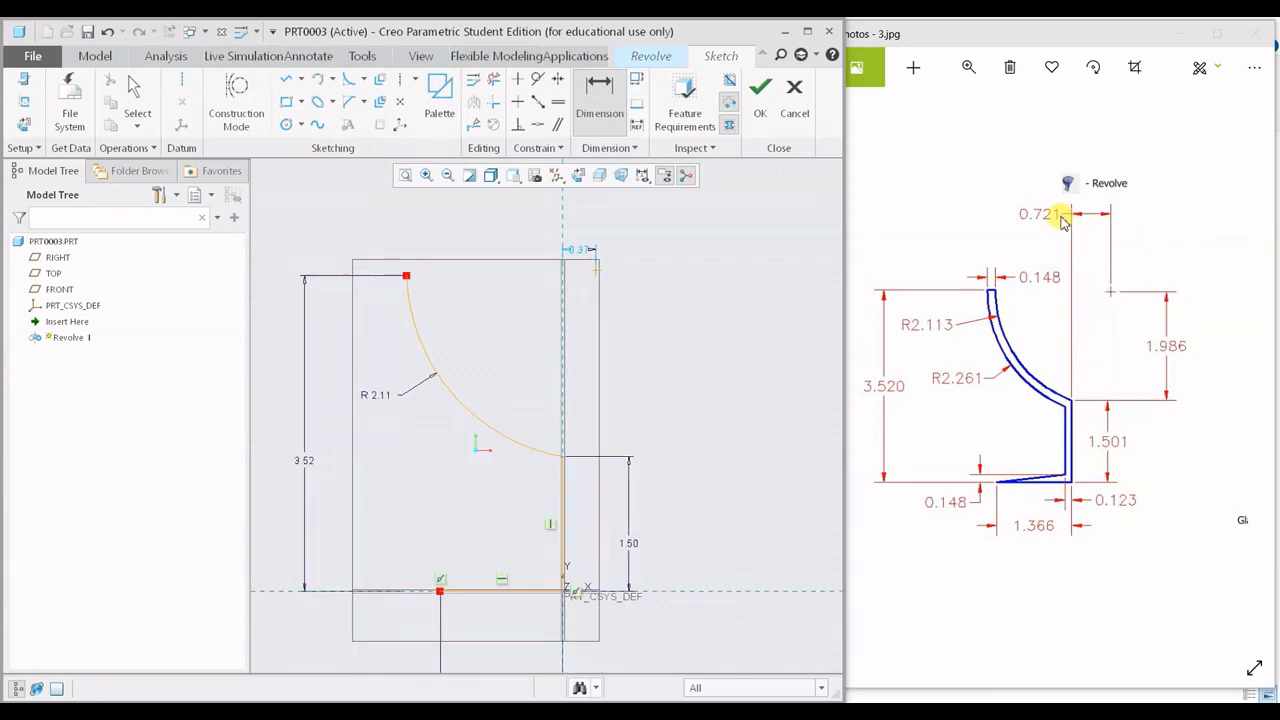
pyautogui.scroll(-1, 649, 294)
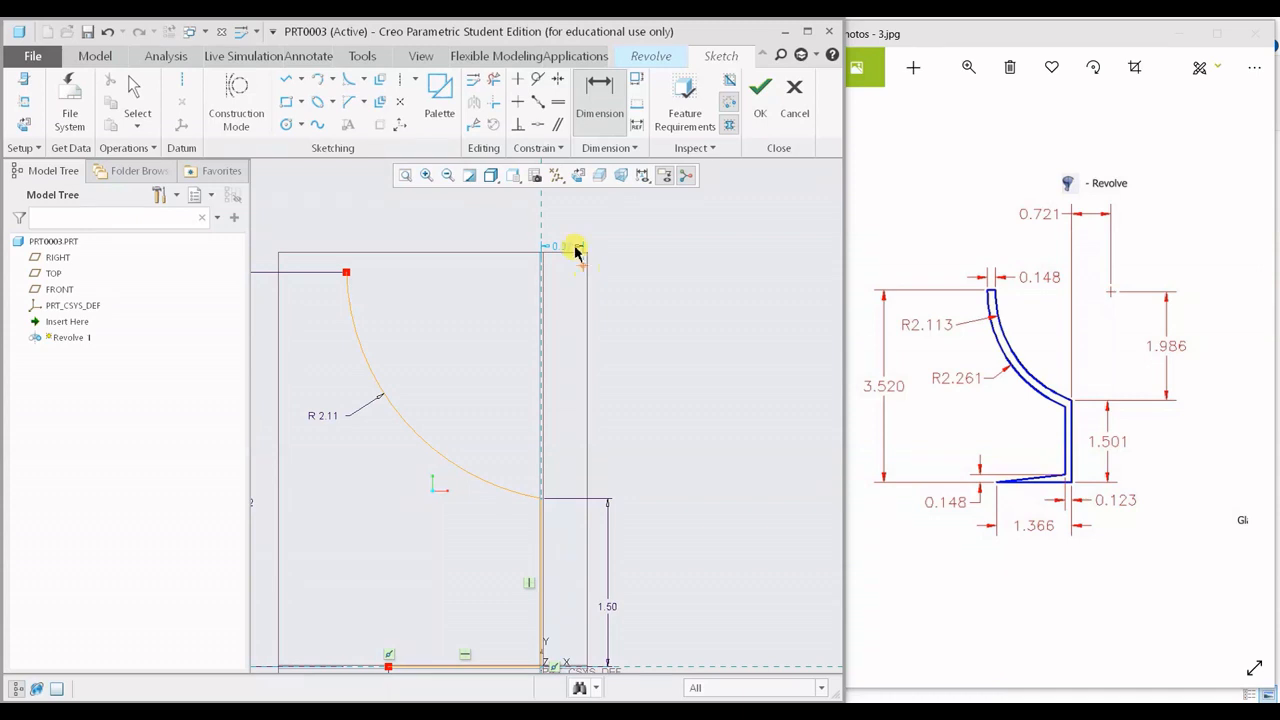
pyautogui.moveTo(574, 246)
pyautogui.write('0.72')
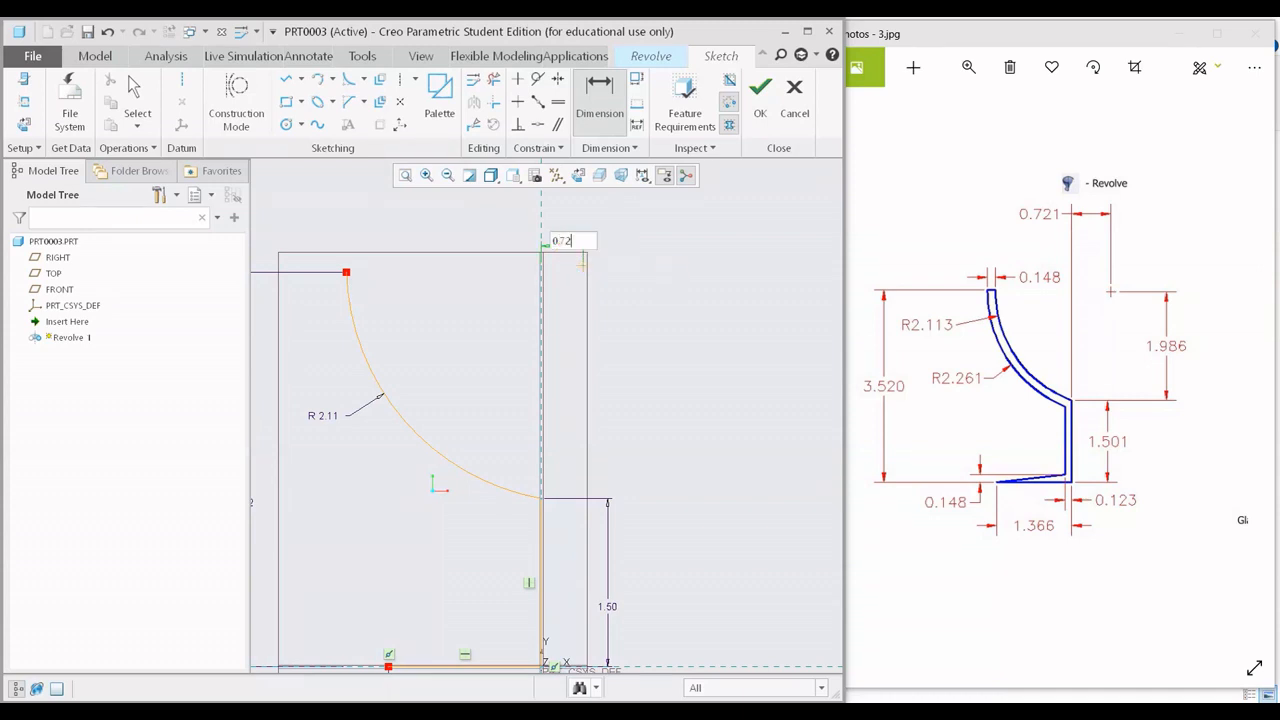
pyautogui.write('1')
pyautogui.press('Return')
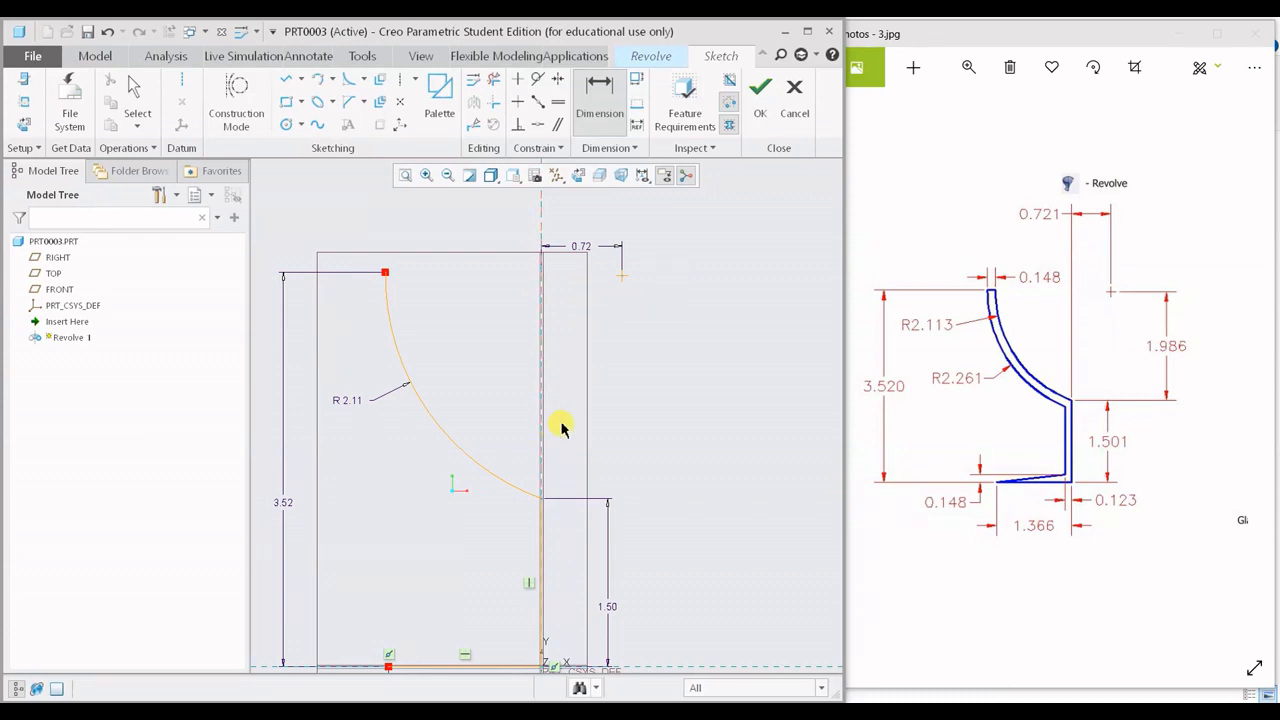
# Try to dimension the vertical distance between the bowl arc's centre point and its lower end
pyautogui.moveTo(600, 409)
pyautogui.keyDown('shift'); pyautogui.mouseDown(button='middle')
pyautogui.moveTo(619, 303)
pyautogui.moveTo(628, 344)
pyautogui.moveTo(598, 400)
pyautogui.mouseUp(button='middle'); pyautogui.keyUp('shift')
pyautogui.scroll(-1, 517, 455)
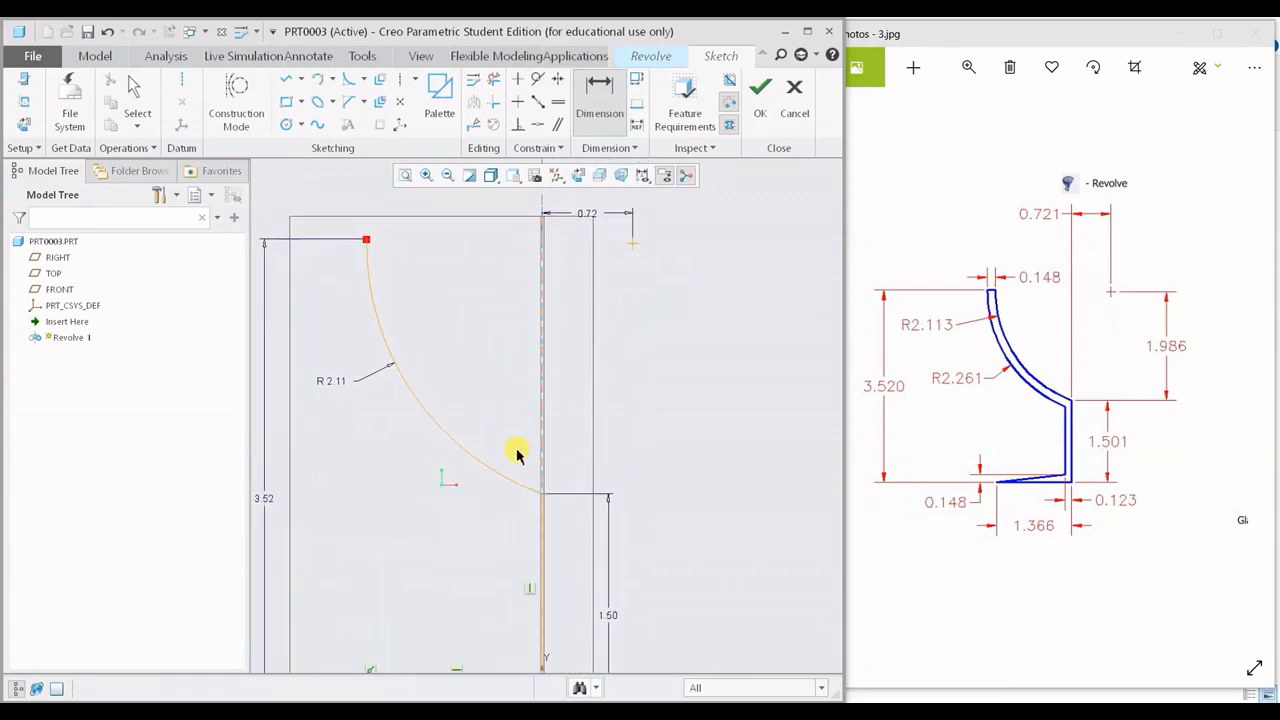
pyautogui.keyDown('shift'); pyautogui.moveTo(517, 455); pyautogui.dragTo(520, 391, button='middle'); pyautogui.keyUp('shift')
pyautogui.keyDown('shift'); pyautogui.moveTo(600, 403); pyautogui.dragTo(569, 492, button='middle'); pyautogui.keyUp('shift')
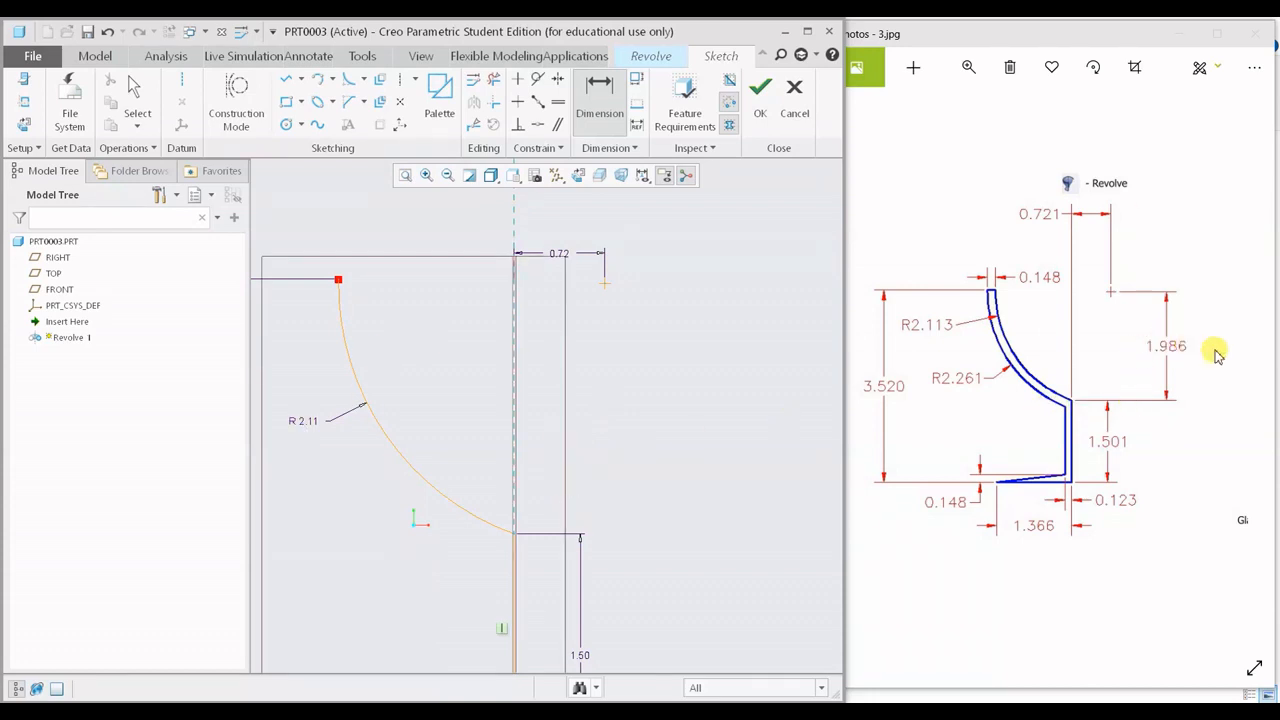
pyautogui.click(588, 112)
pyautogui.click(604, 284)
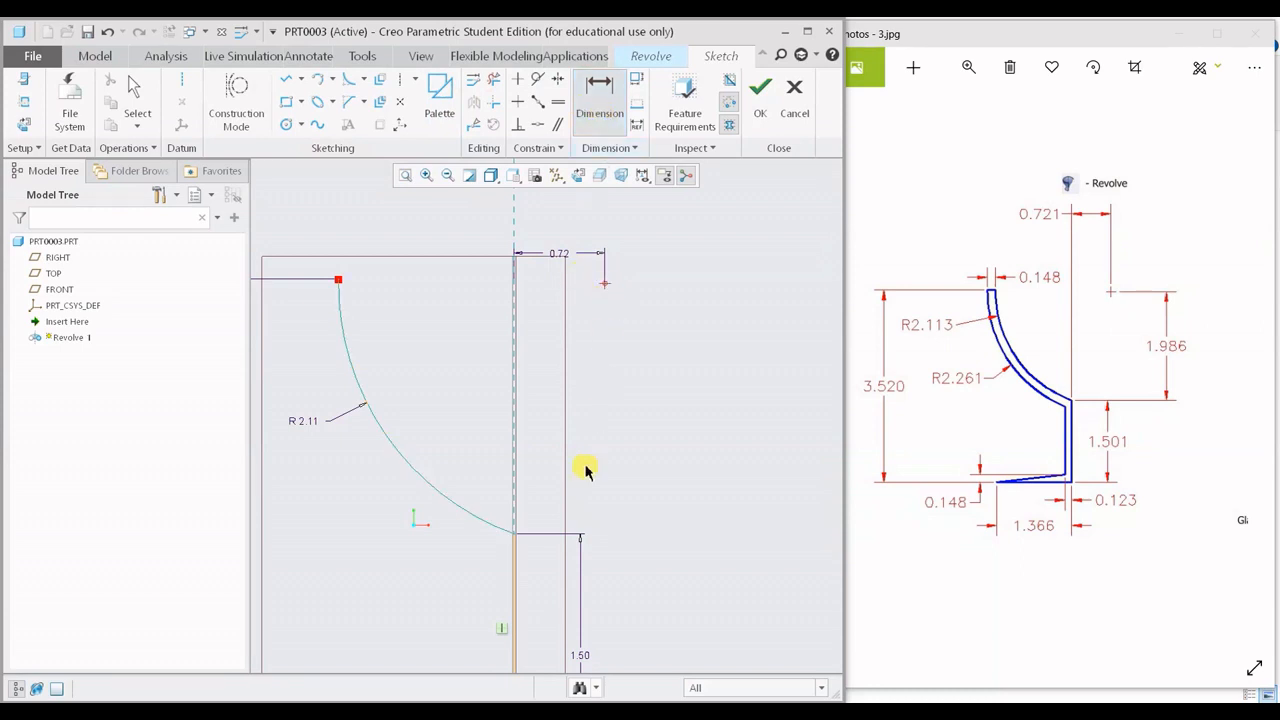
pyautogui.click(515, 536)
pyautogui.middleClick(732, 418)
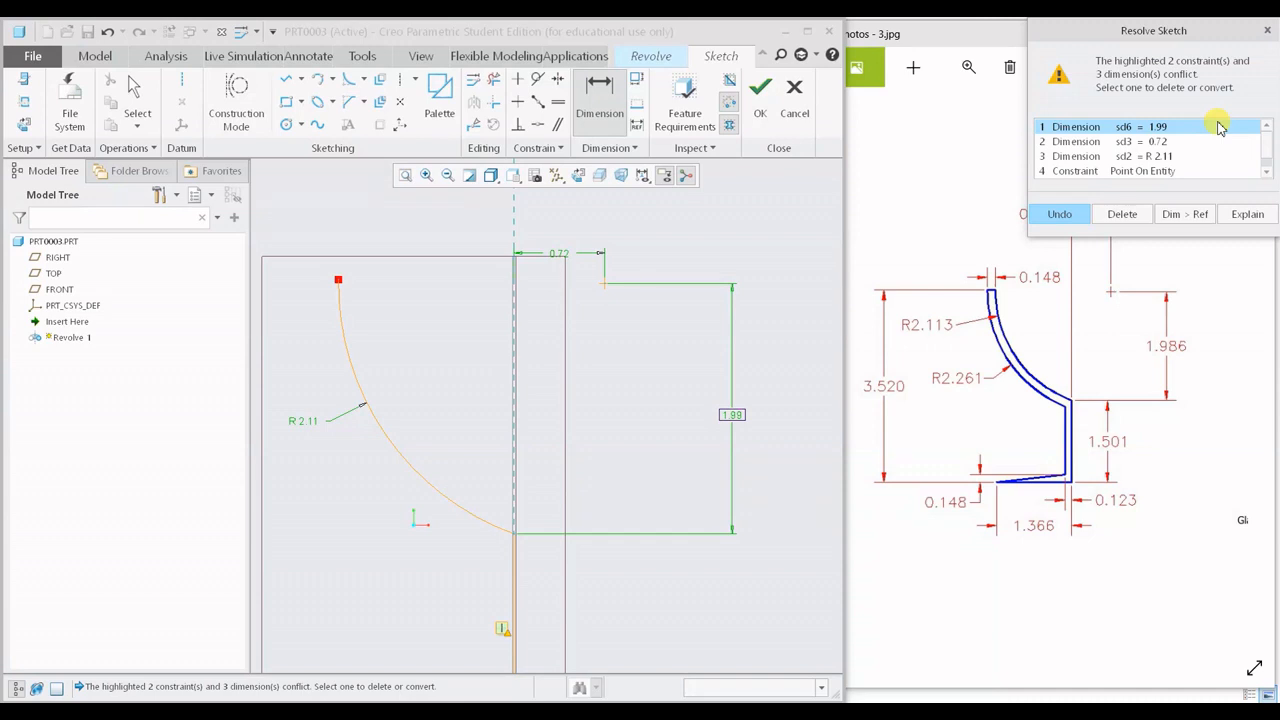
pyautogui.click(1267, 30)
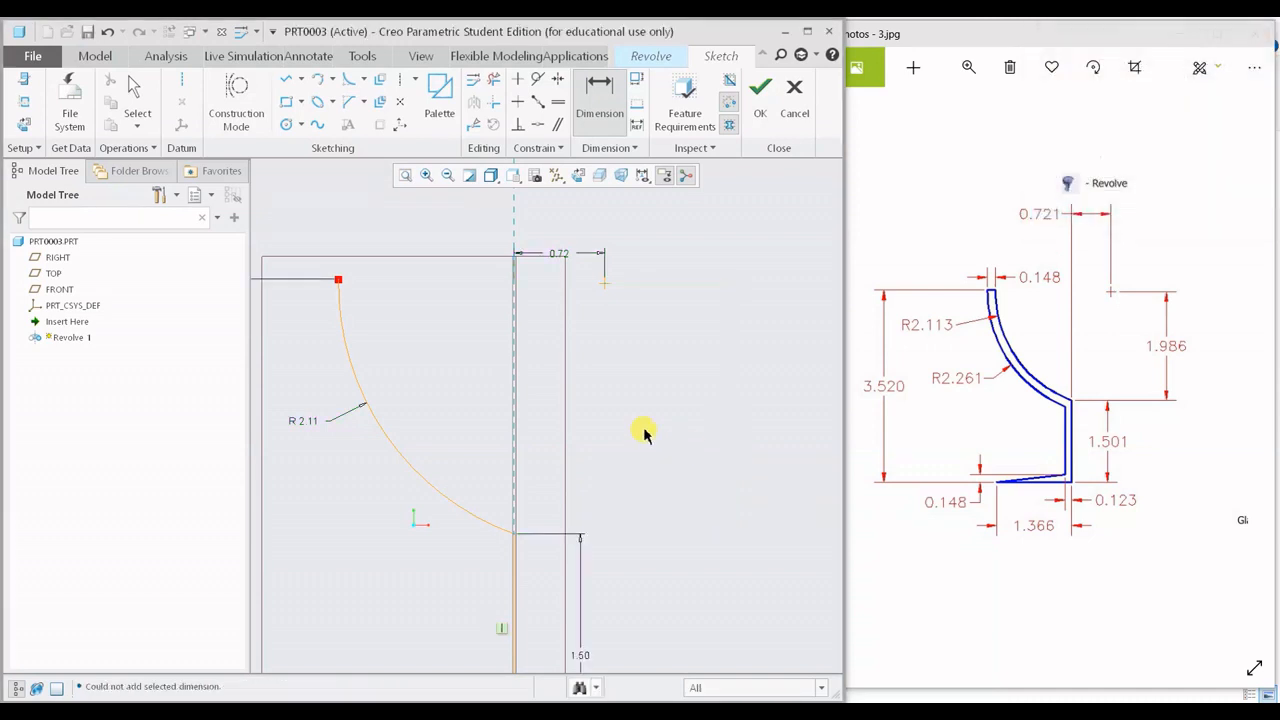
pyautogui.scroll(2, 571, 465)
pyautogui.keyDown('shift'); pyautogui.moveTo(569, 465); pyautogui.dragTo(615, 375, button='middle'); pyautogui.keyUp('shift')
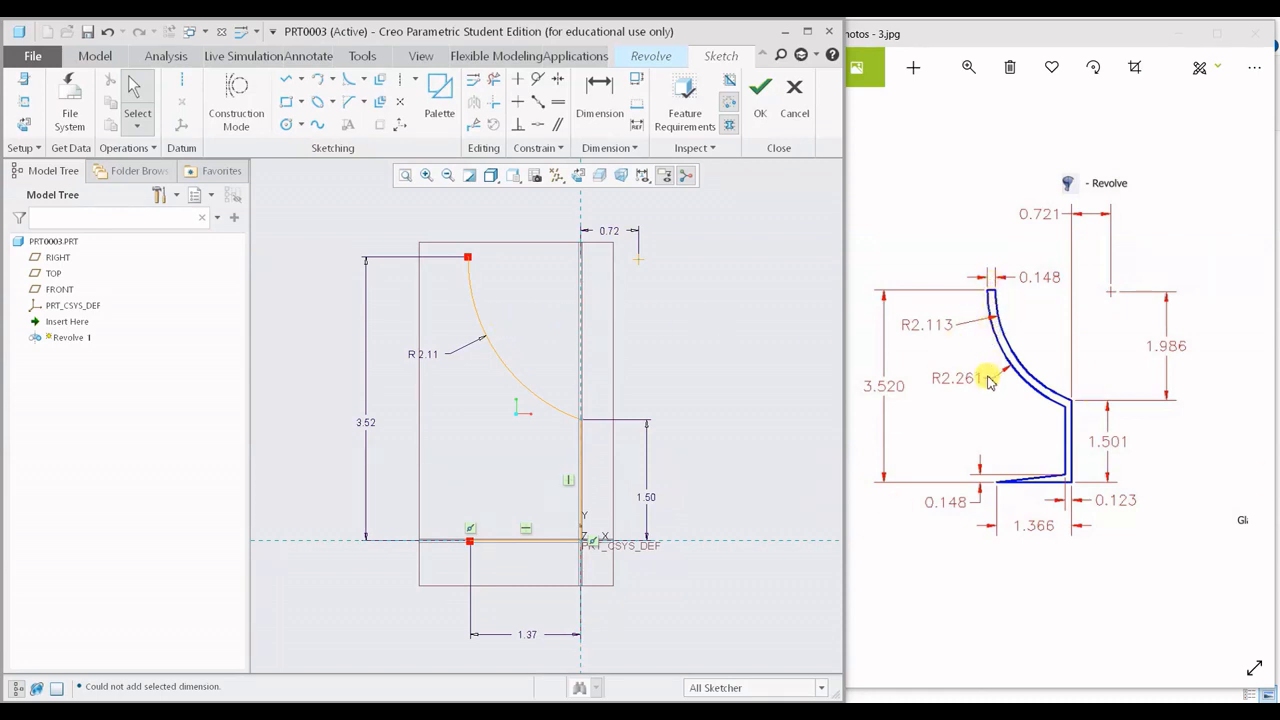
pyautogui.scroll(3, 987, 378)
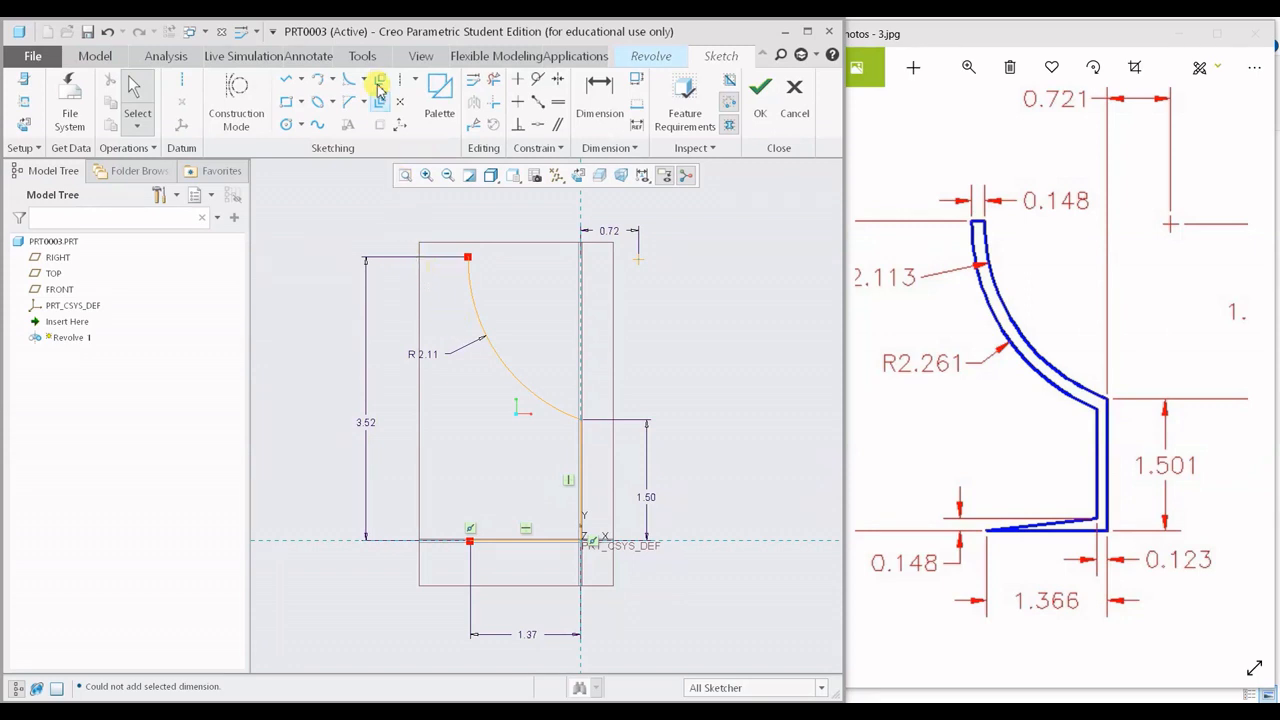
pyautogui.click(948, 340)
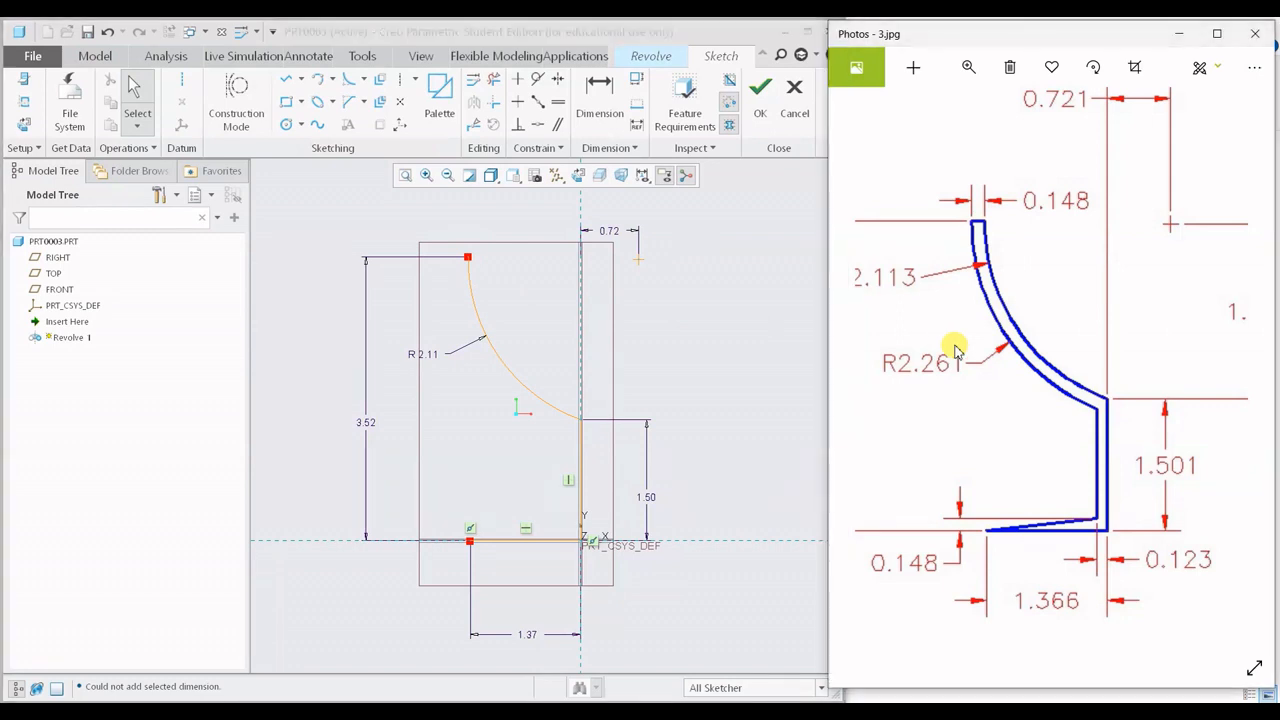
pyautogui.moveTo(920, 251)
pyautogui.mouseDown()
pyautogui.moveTo(1122, 300)
pyautogui.moveTo(950, 288)
pyautogui.mouseUp()
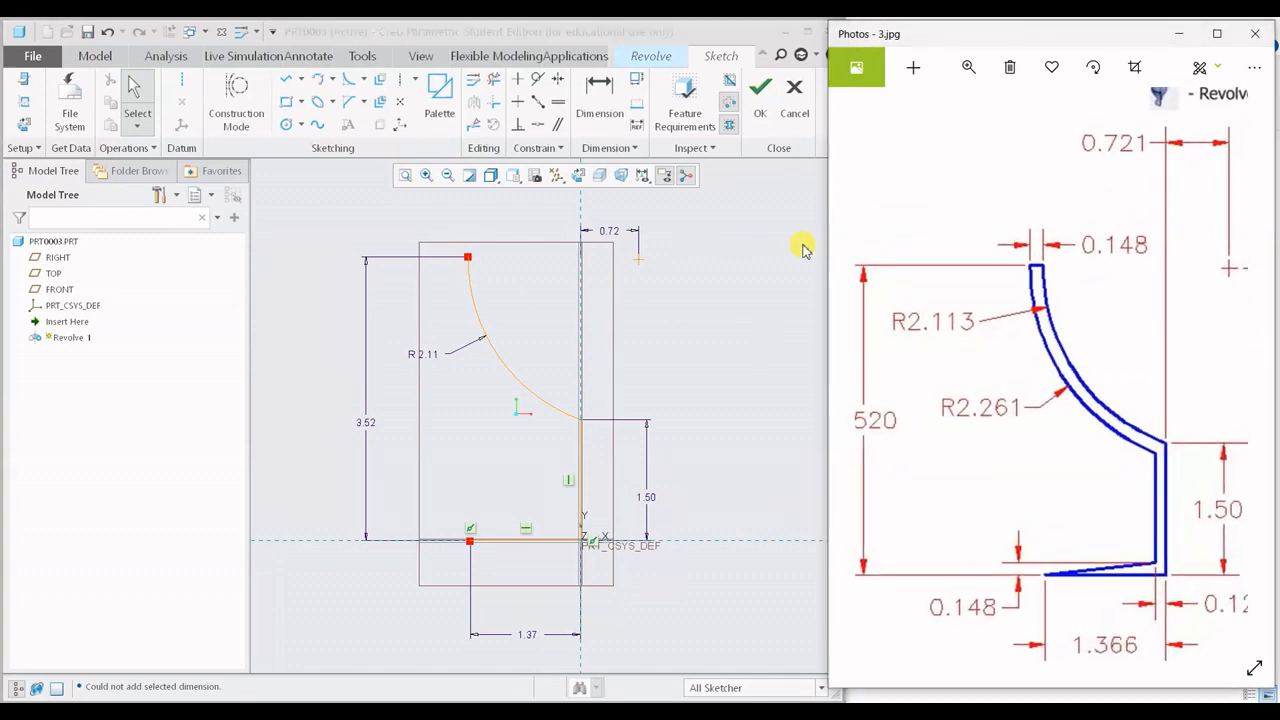
pyautogui.click(379, 102)
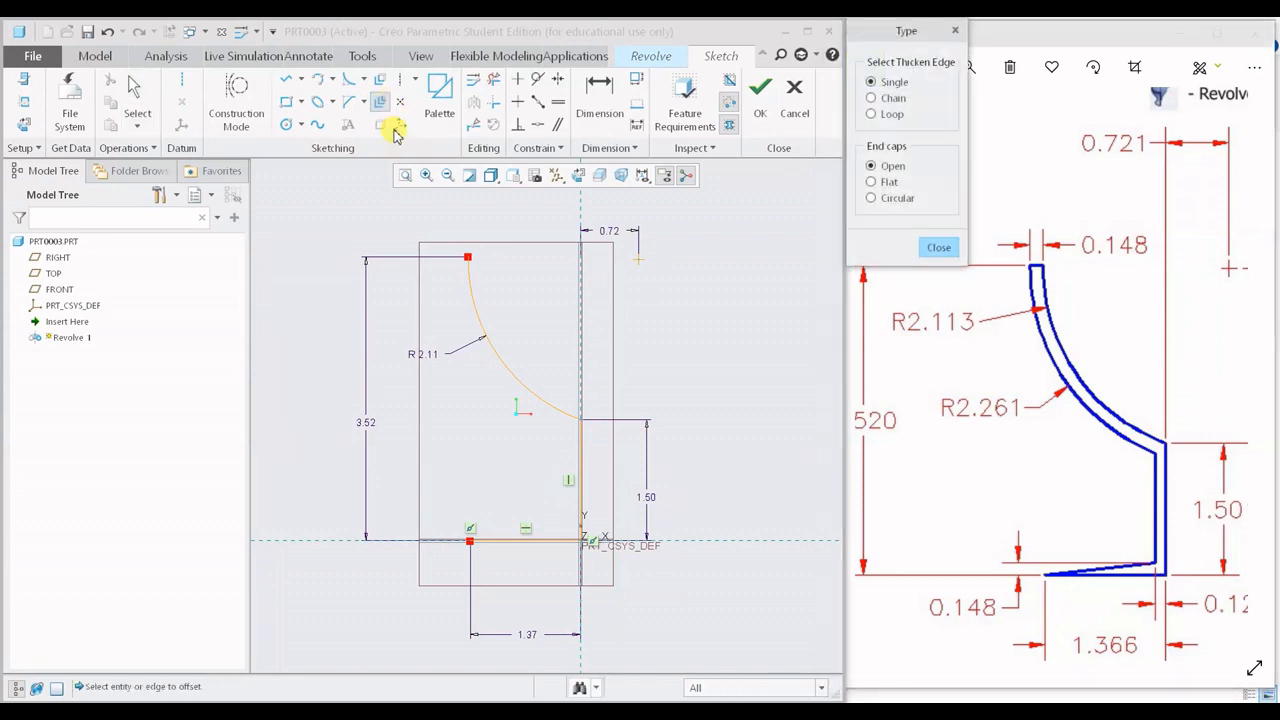
pyautogui.click(474, 299)
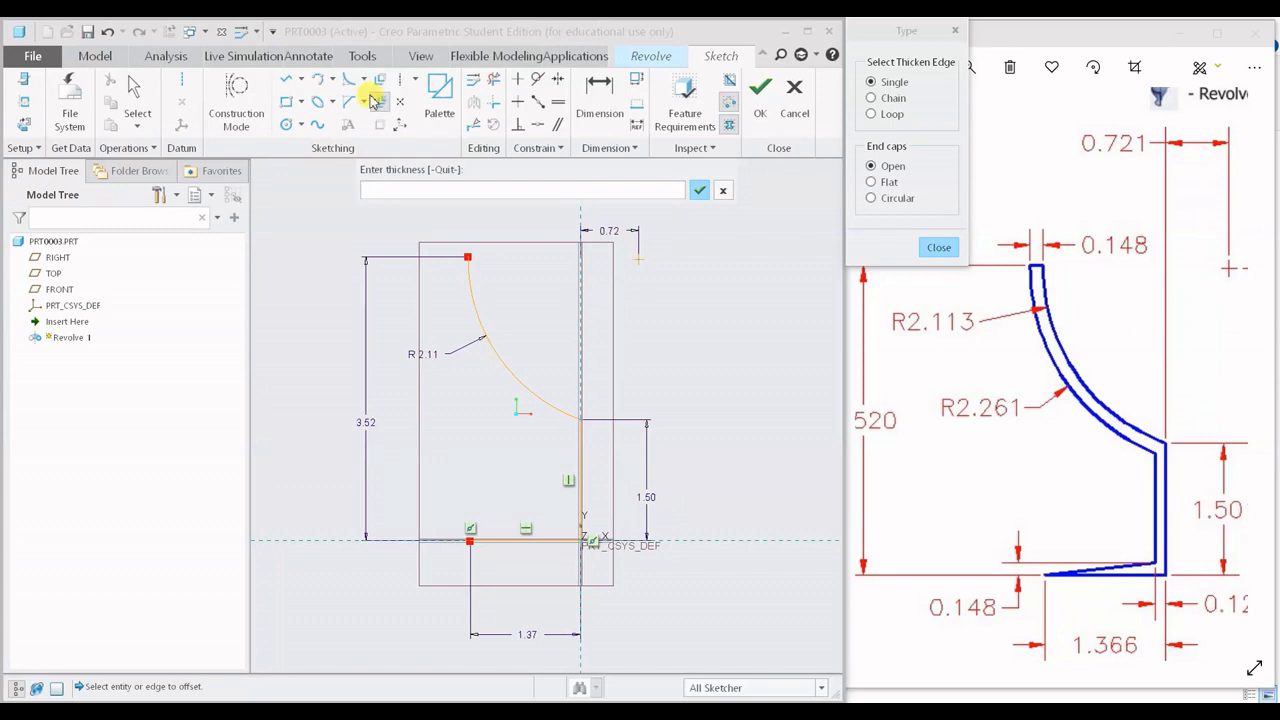
pyautogui.click(930, 249)
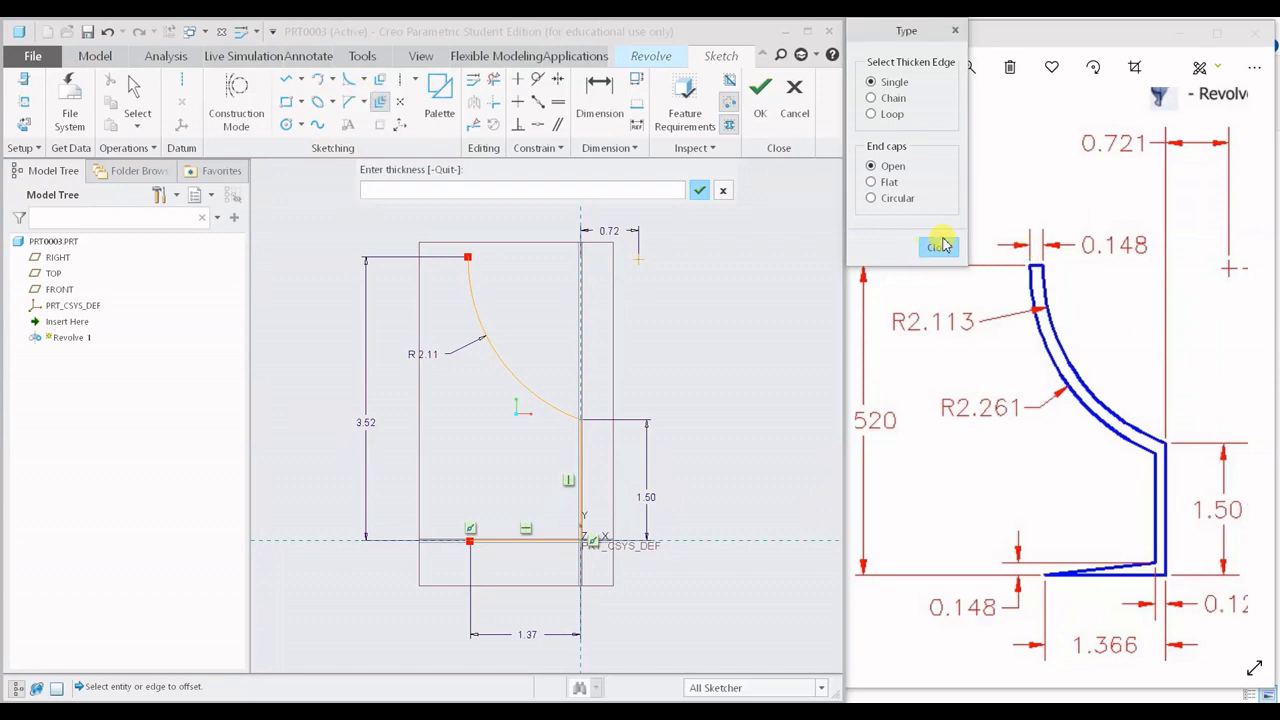
pyautogui.click(723, 191)
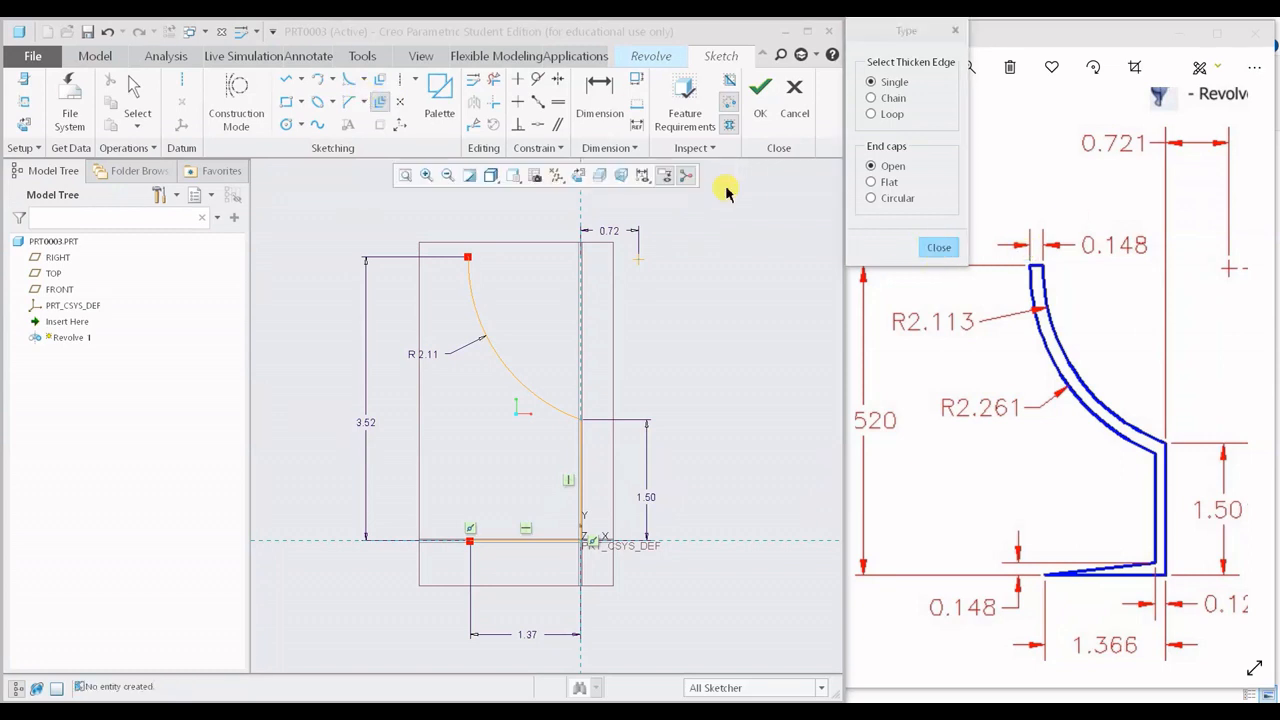
pyautogui.click(936, 247)
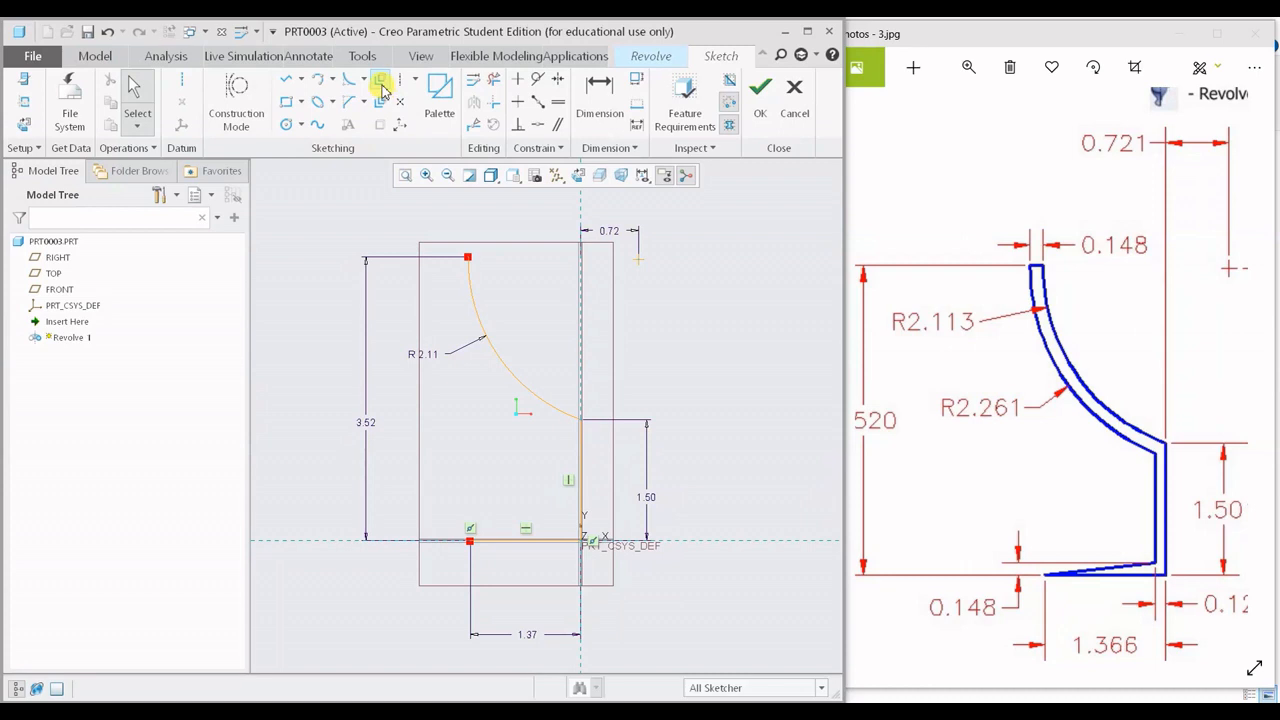
# Offset the bowl arc by 0.148 toward its outer side as a single edge
pyautogui.click(382, 88)
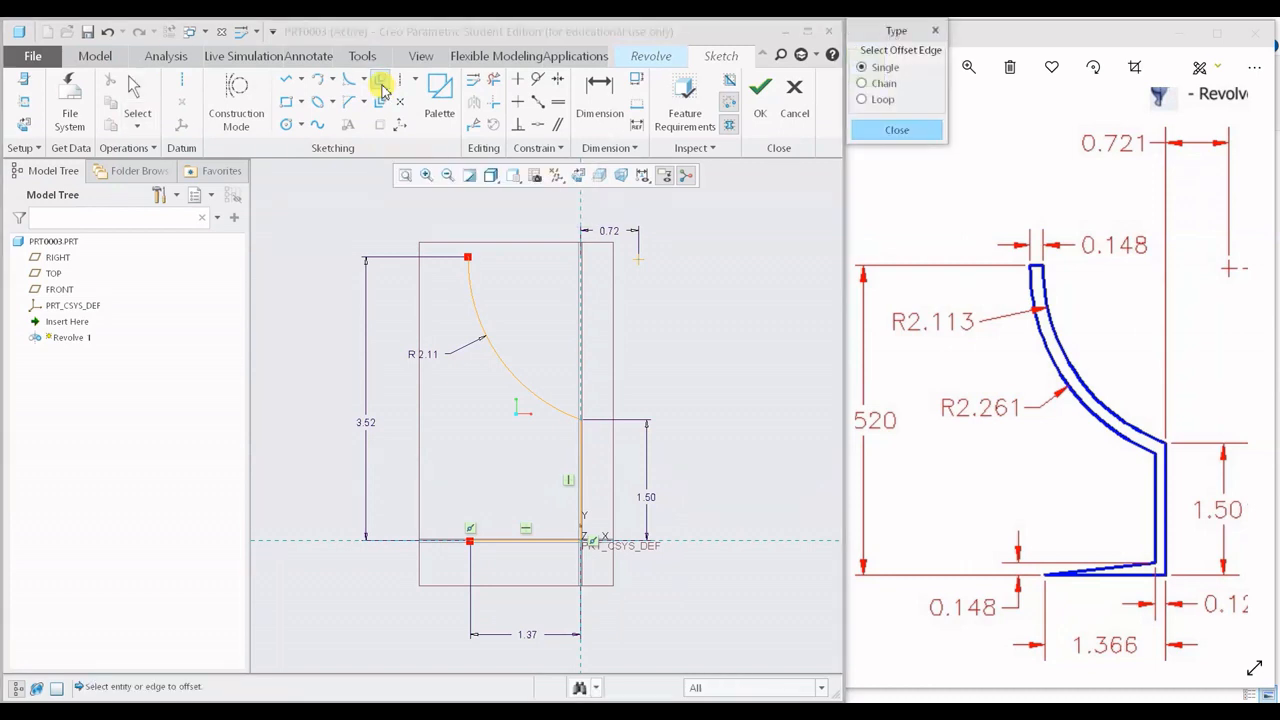
pyautogui.click(503, 368)
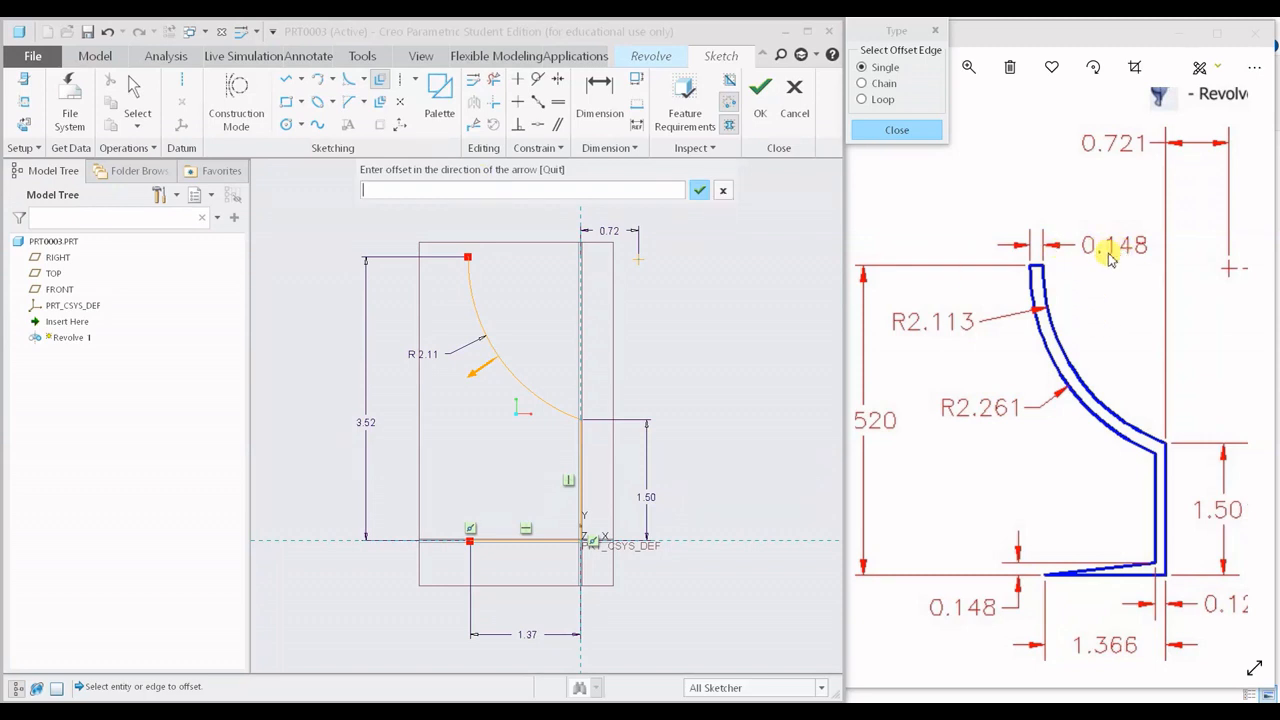
pyautogui.write('0.148')
pyautogui.press('Return')
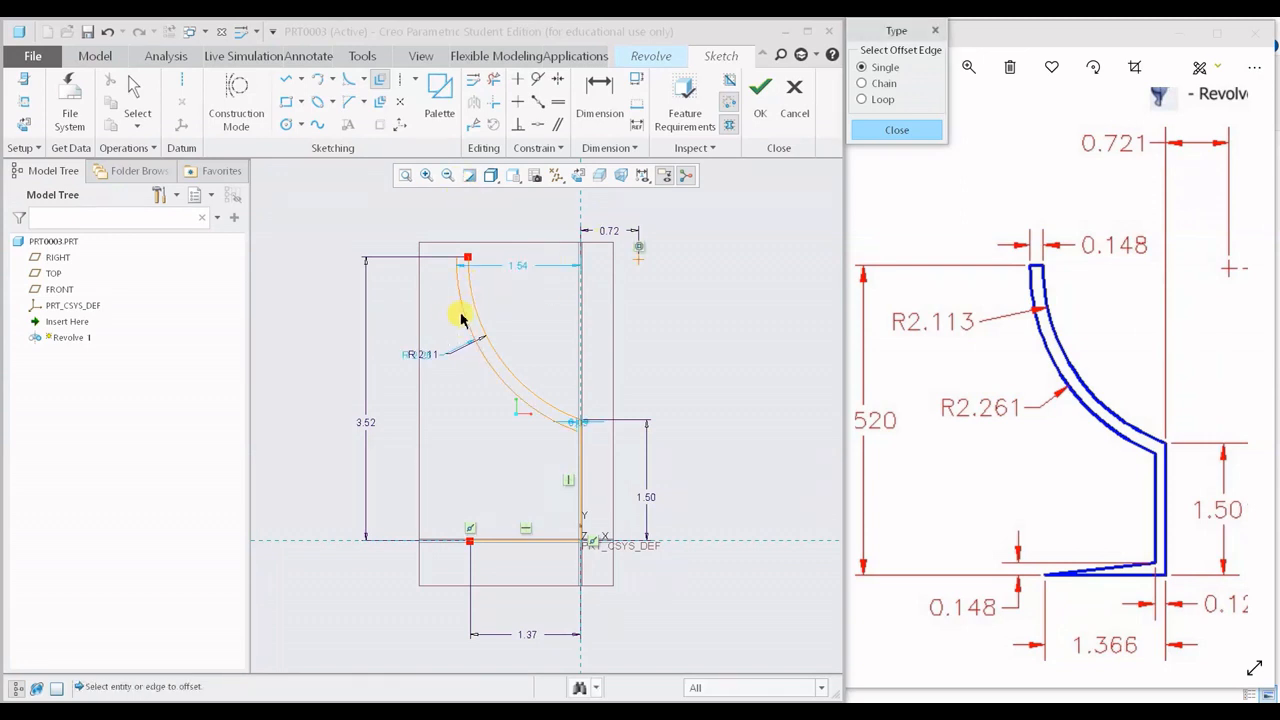
# Finish the Offset command and move the offset arc's radius dimension below the original arc's radius dimension so they no longer overlap
pyautogui.scroll(3, 465, 305)
pyautogui.scroll(2, 445, 350)
pyautogui.scroll(-2, 470, 370)
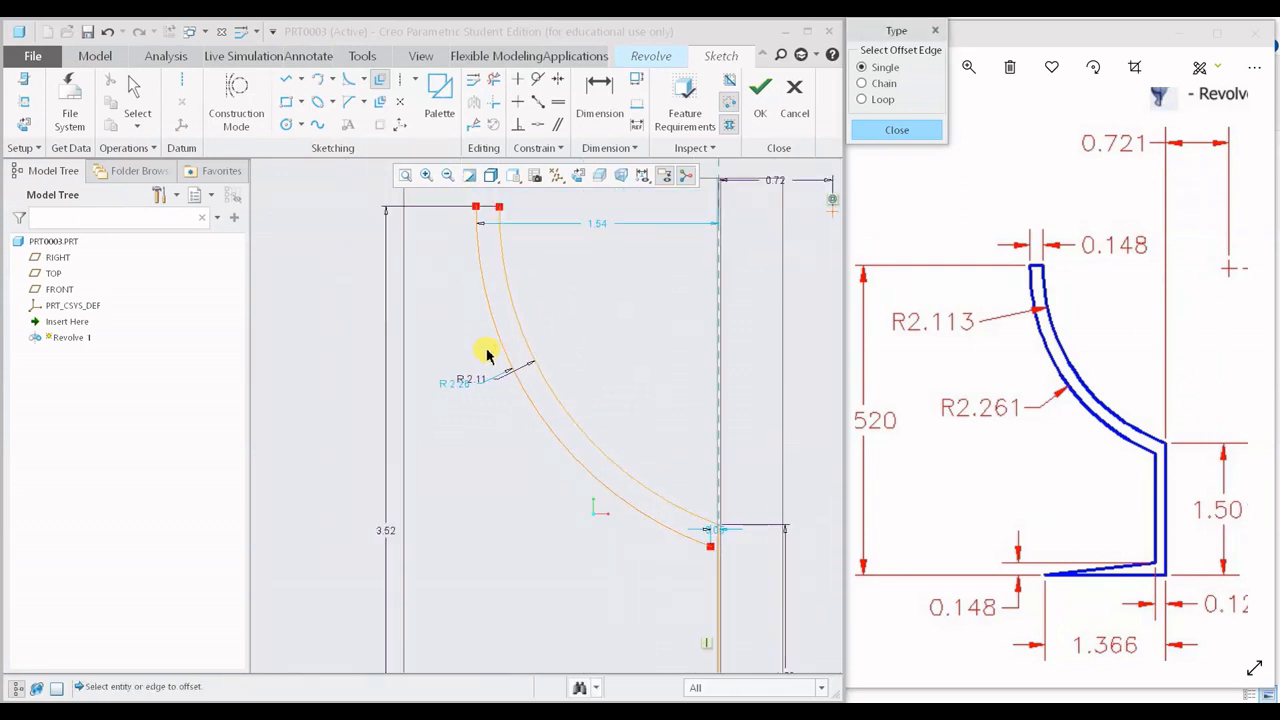
pyautogui.scroll(1, 485, 355)
pyautogui.scroll(1, 480, 372)
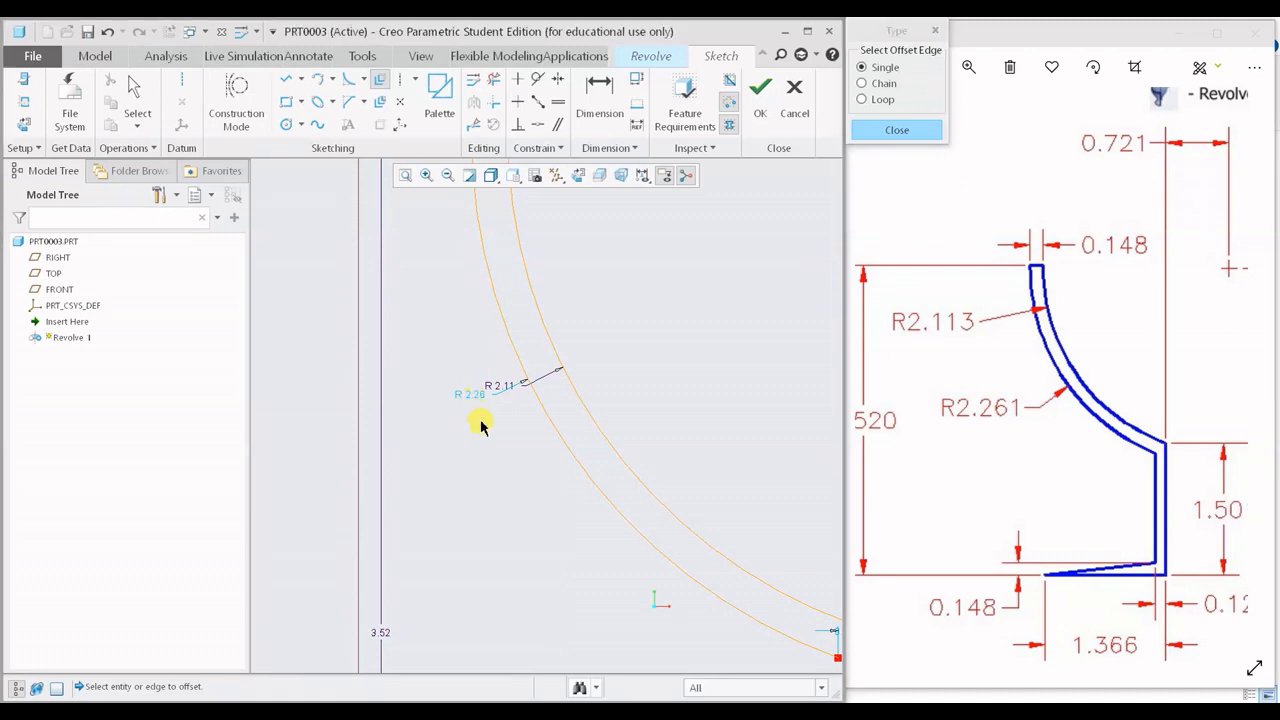
pyautogui.middleClick(489, 420)
pyautogui.moveTo(495, 437); pyautogui.dragTo(498, 440)
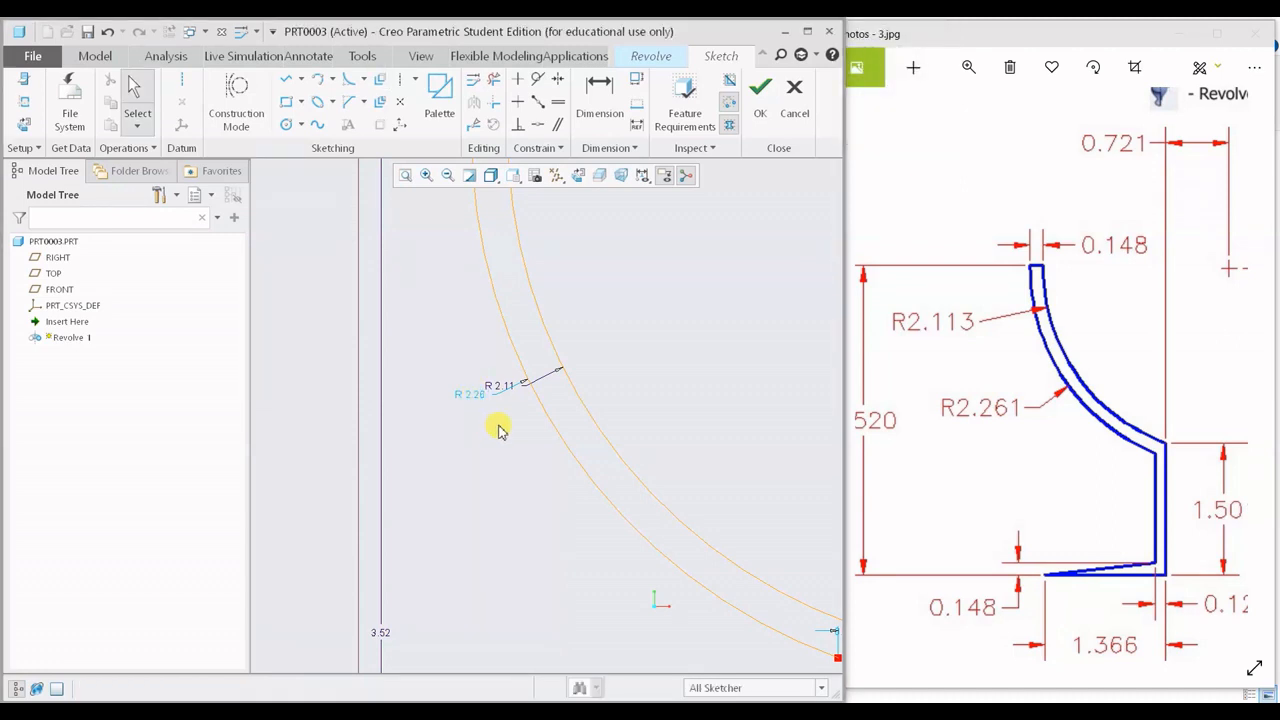
pyautogui.moveTo(469, 389); pyautogui.dragTo(491, 443)
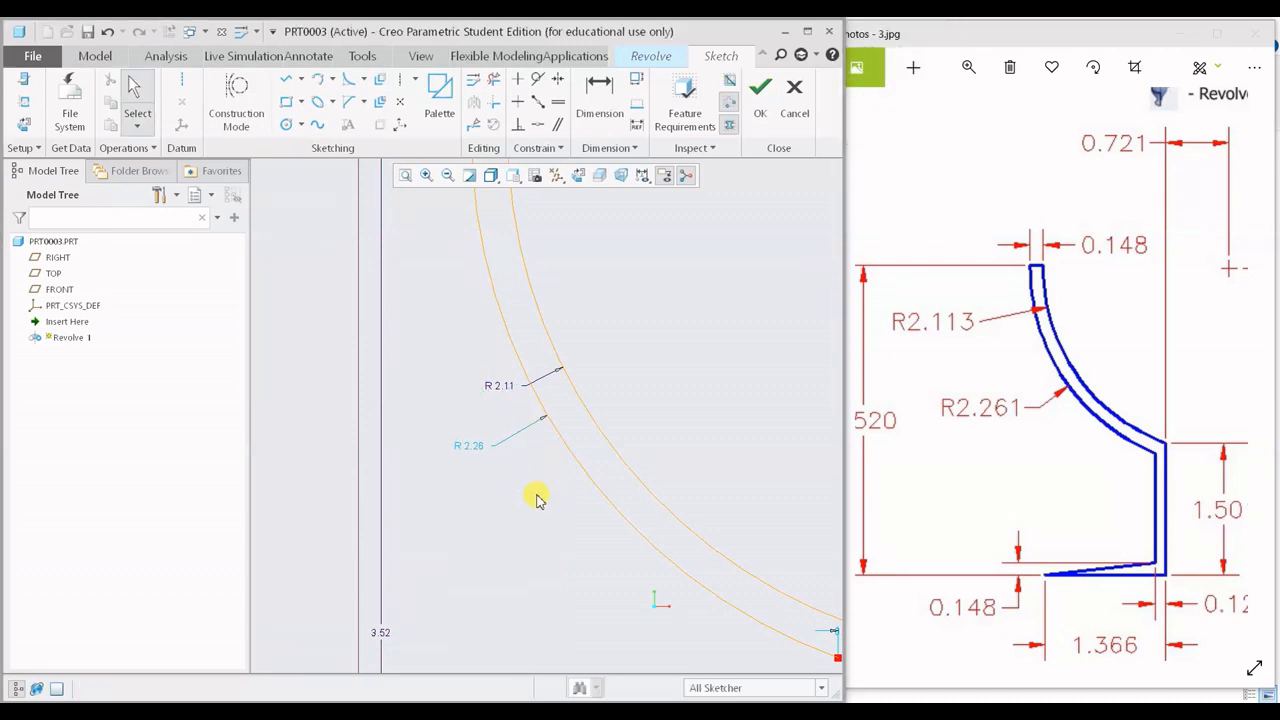
# Offset the profile's vertical stem line by 0.123 toward the base's outer end as a single edge
pyautogui.moveTo(966, 387)
pyautogui.mouseDown()
pyautogui.moveTo(974, 398)
pyautogui.moveTo(971, 363)
pyautogui.moveTo(894, 307)
pyautogui.moveTo(889, 322)
pyautogui.mouseUp()
pyautogui.moveTo(1012, 320)
pyautogui.mouseDown()
pyautogui.moveTo(1051, 389)
pyautogui.moveTo(971, 391)
pyautogui.mouseUp()
pyautogui.click(494, 447)
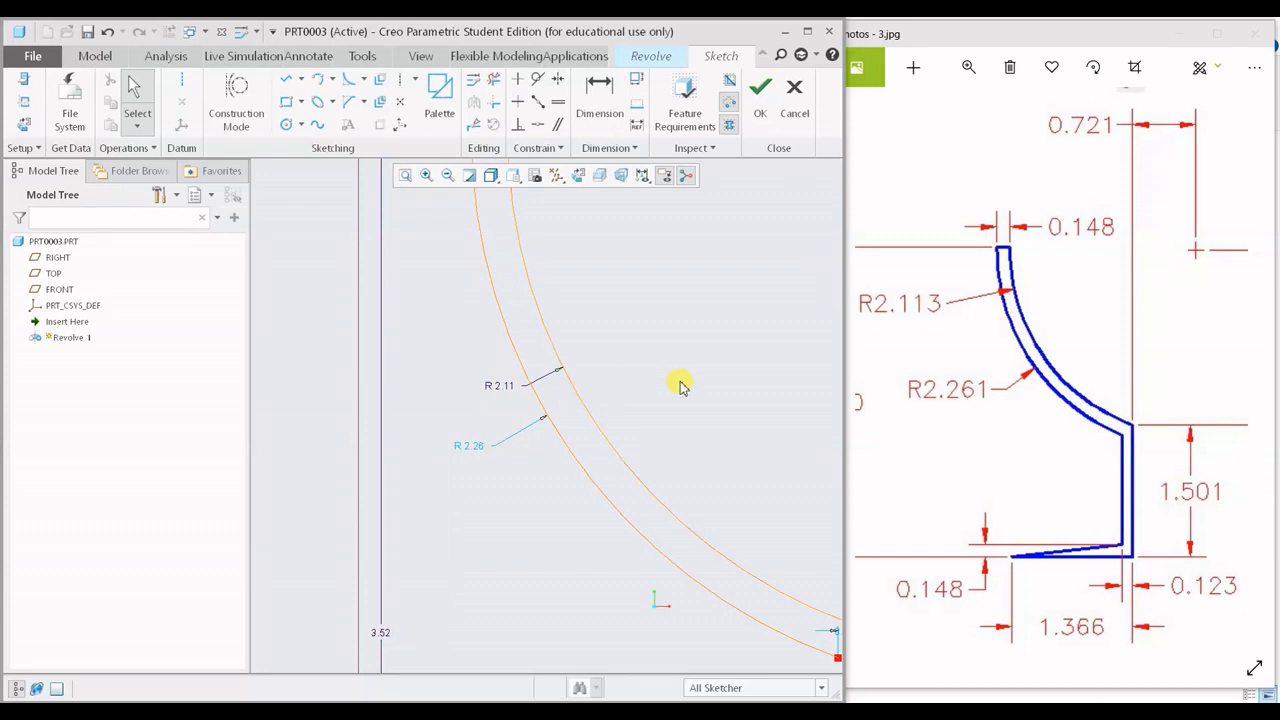
pyautogui.scroll(-4, 537, 390)
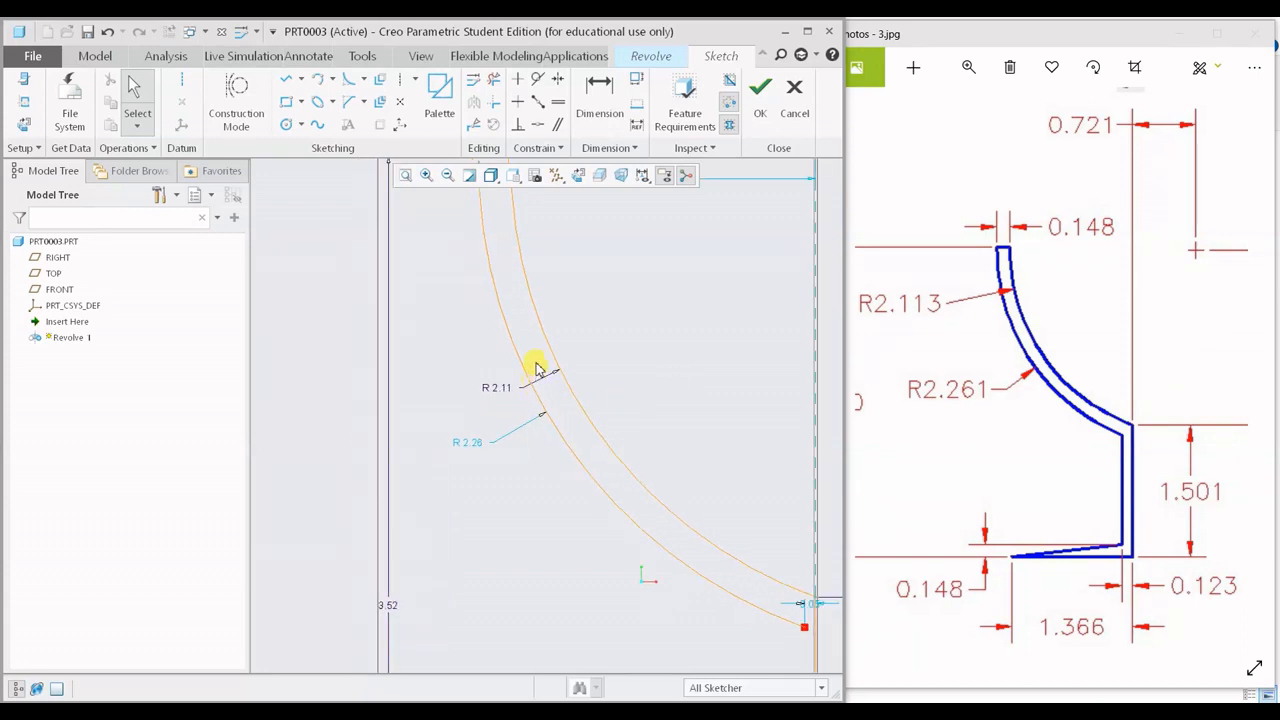
pyautogui.keyDown('shift'); pyautogui.moveTo(511, 411); pyautogui.dragTo(489, 284, button='middle'); pyautogui.keyUp('shift')
pyautogui.keyDown('shift'); pyautogui.moveTo(571, 443); pyautogui.dragTo(534, 358, button='middle'); pyautogui.keyUp('shift')
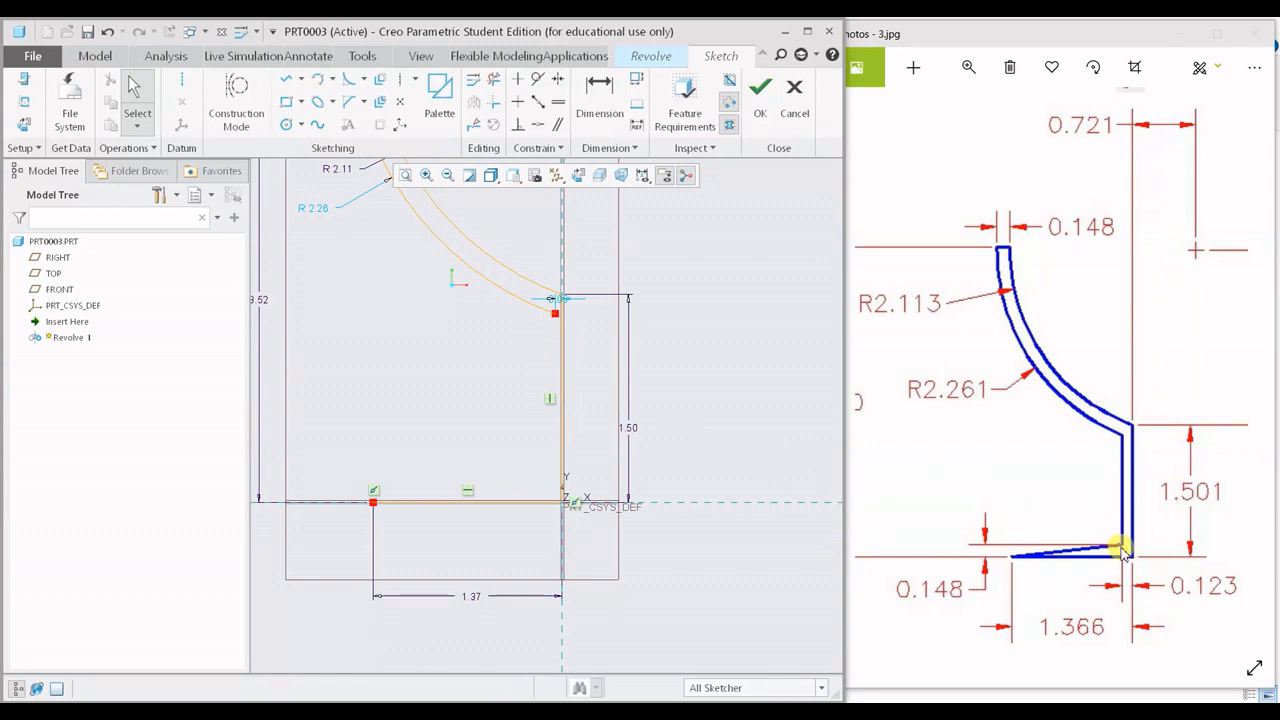
pyautogui.scroll(3, 1140, 580)
pyautogui.scroll(-2, 1110, 560)
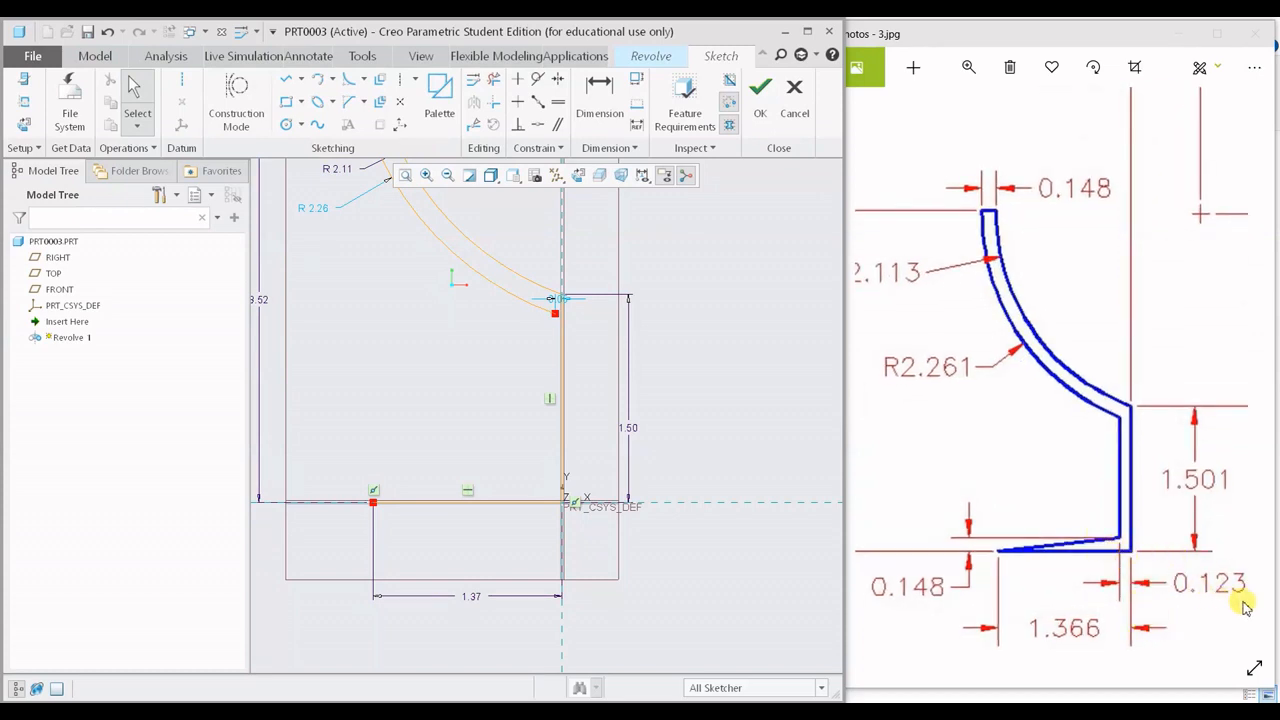
pyautogui.click(380, 82)
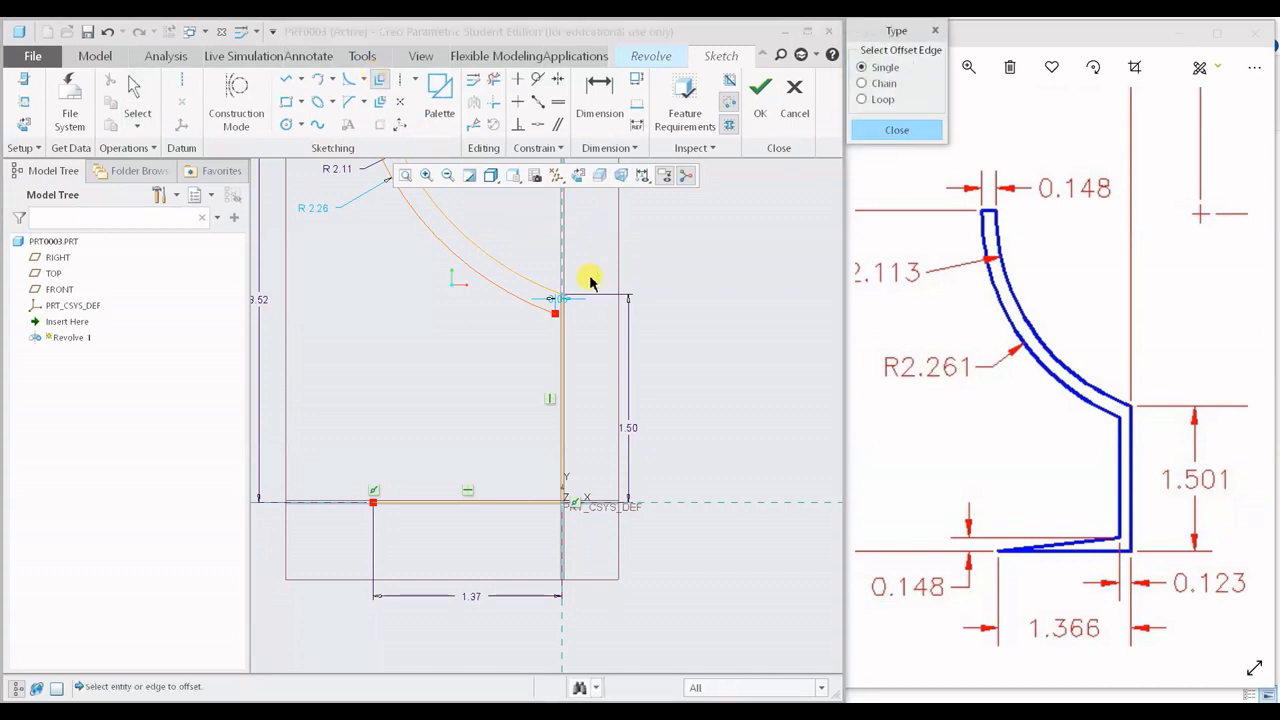
pyautogui.click(563, 397)
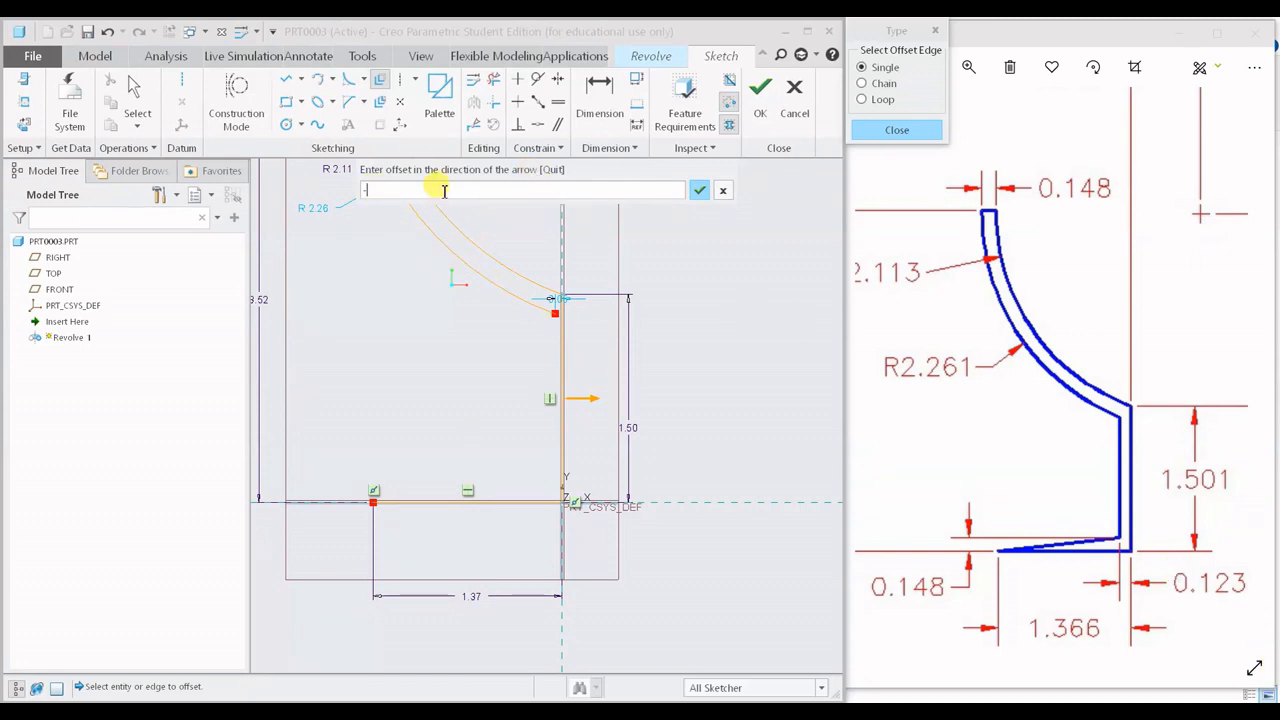
pyautogui.press('Return')
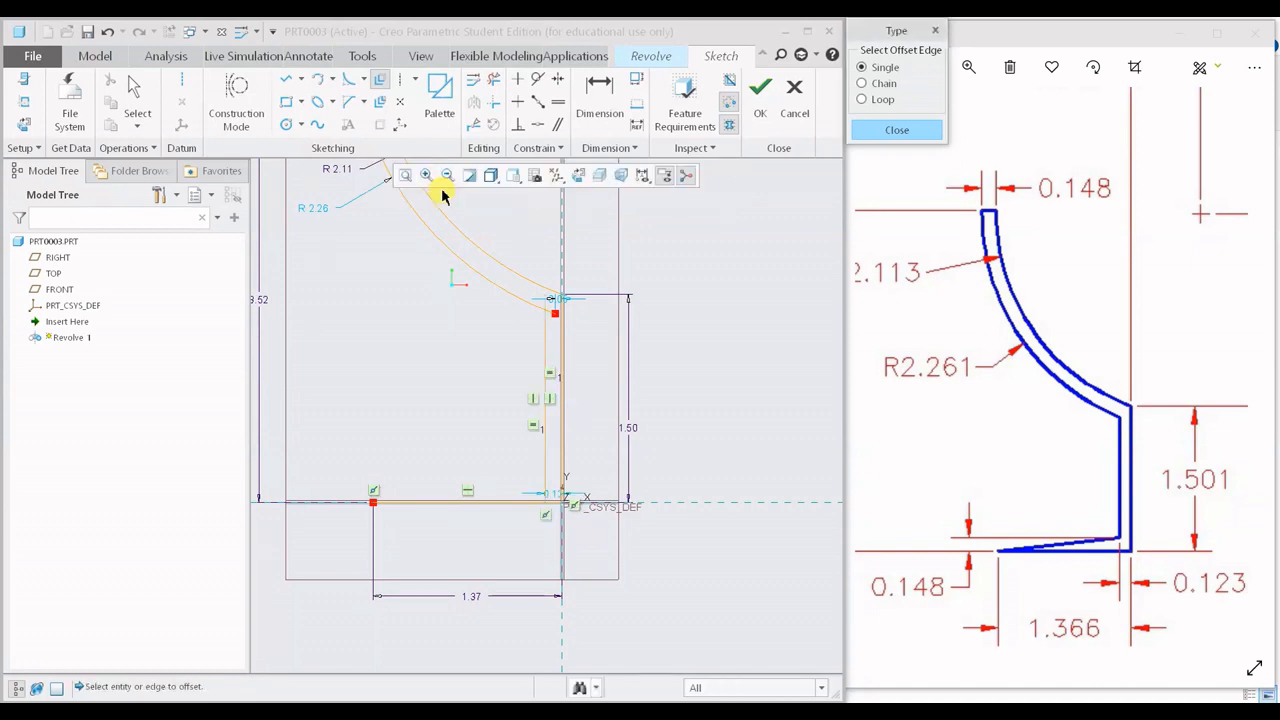
# Trim the overshooting ends of the offset stem line and the offset bowl arc back to their intersection
pyautogui.scroll(4, 586, 394)
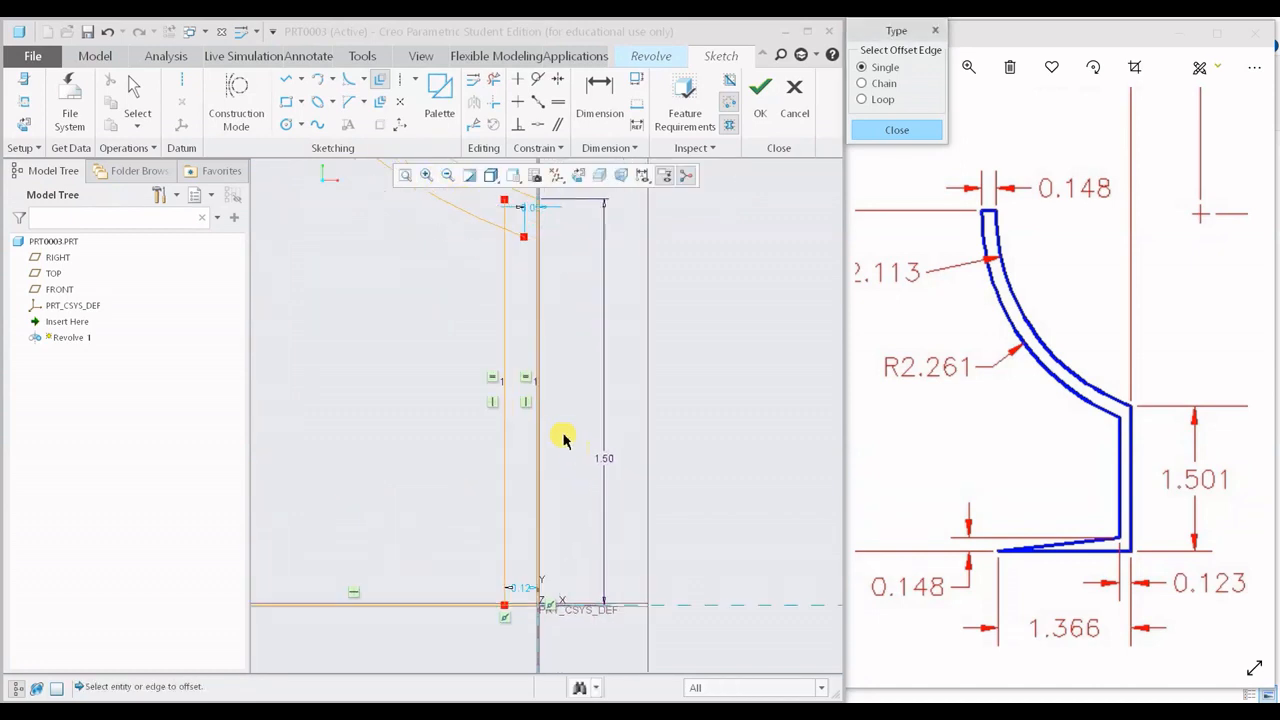
pyautogui.click(494, 79)
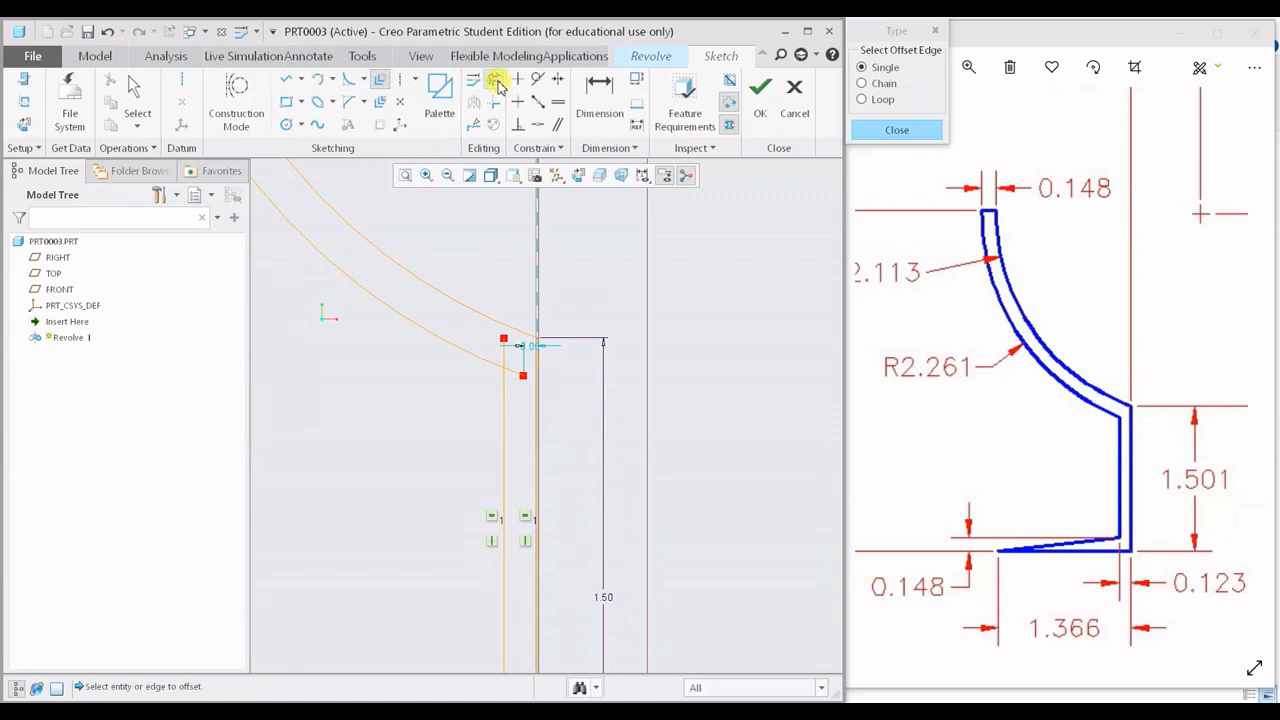
pyautogui.scroll(3, 528, 349)
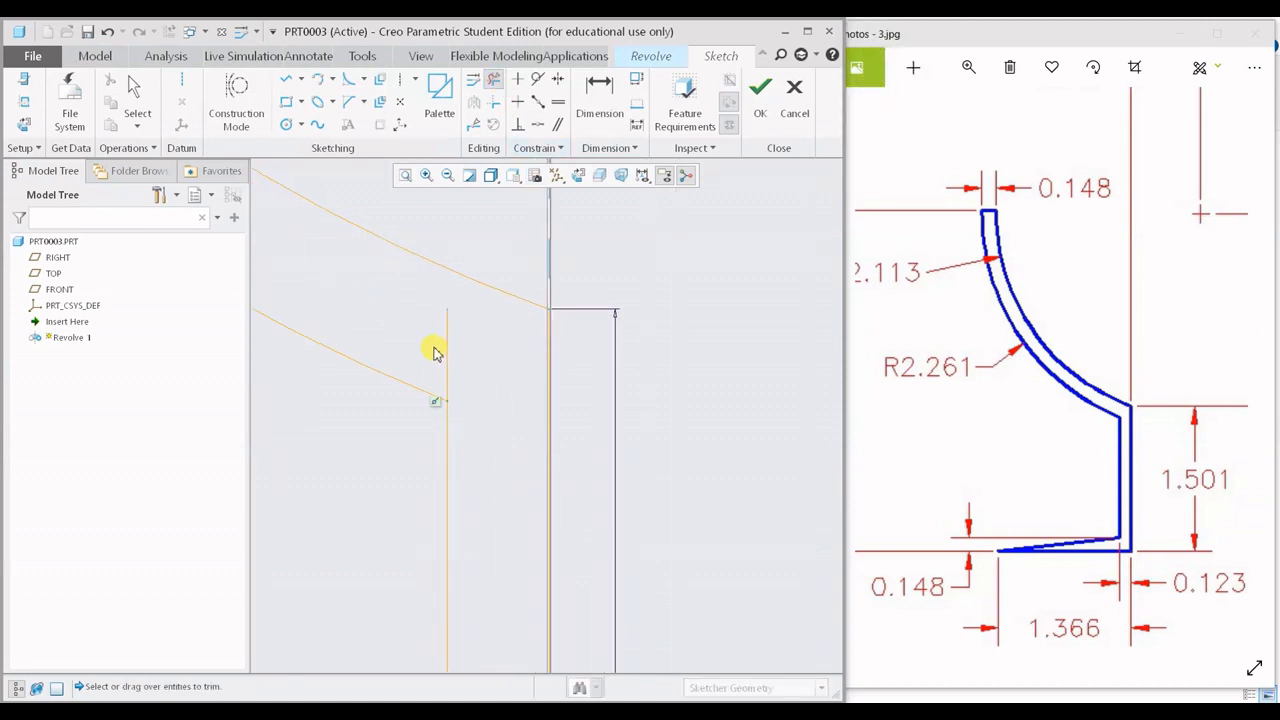
pyautogui.click(447, 358)
pyautogui.scroll(-6, 500, 450)
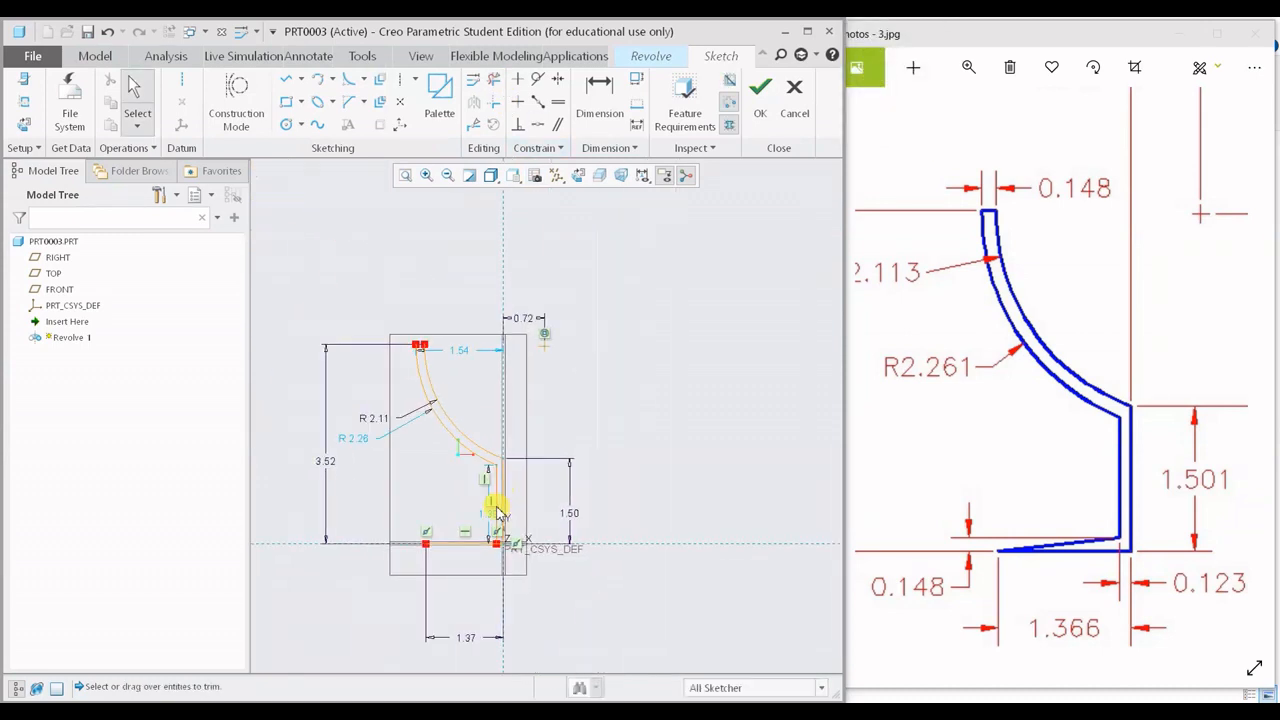
# Draw a slightly sloped line from the base line's outer end up to the offset stem line
pyautogui.scroll(3, 514, 451)
pyautogui.scroll(4, 514, 462)
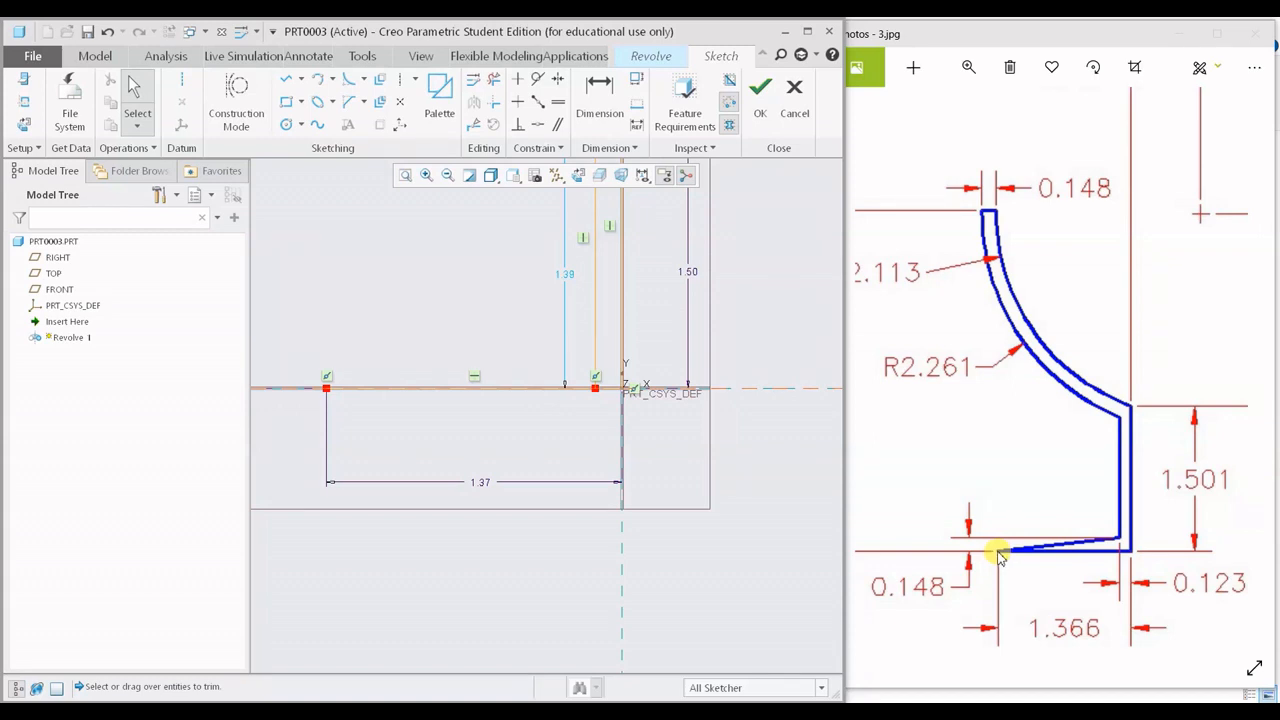
pyautogui.keyDown('shift'); pyautogui.moveTo(500, 404); pyautogui.dragTo(482, 470, button='middle'); pyautogui.keyUp('shift')
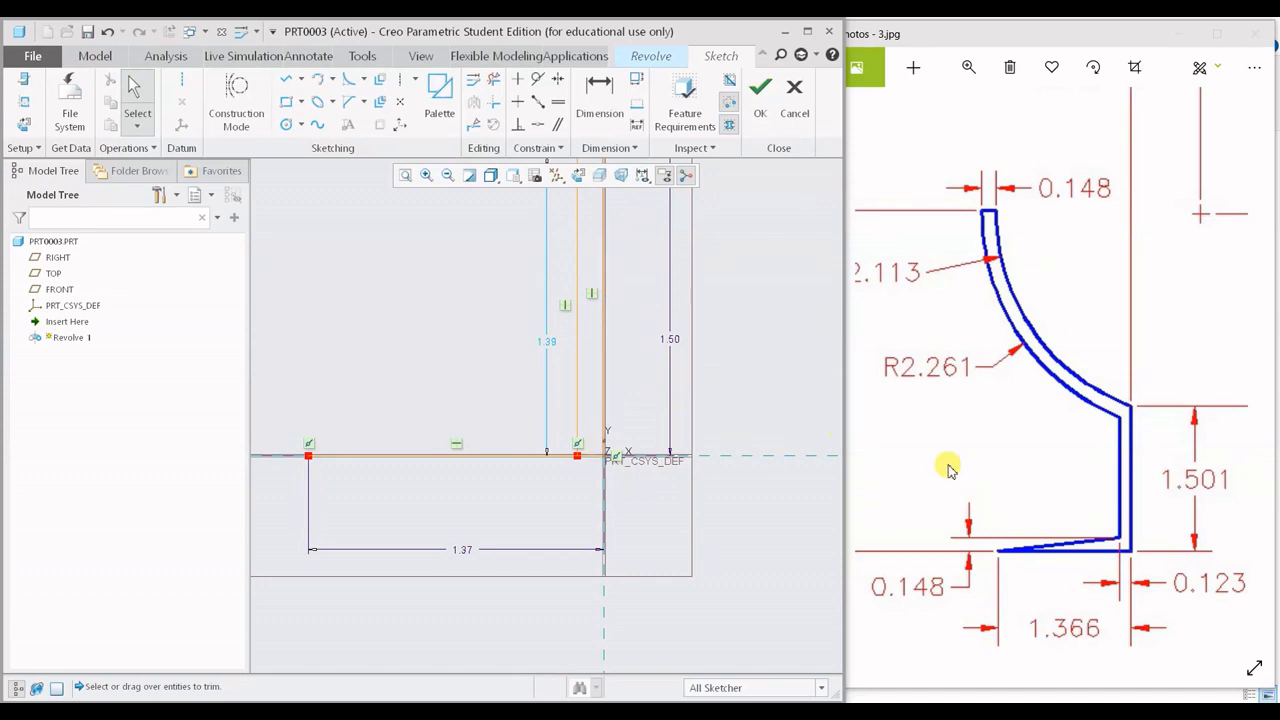
pyautogui.moveTo(1142, 512)
pyautogui.mouseDown()
pyautogui.moveTo(1089, 494)
pyautogui.moveTo(1132, 499)
pyautogui.mouseUp()
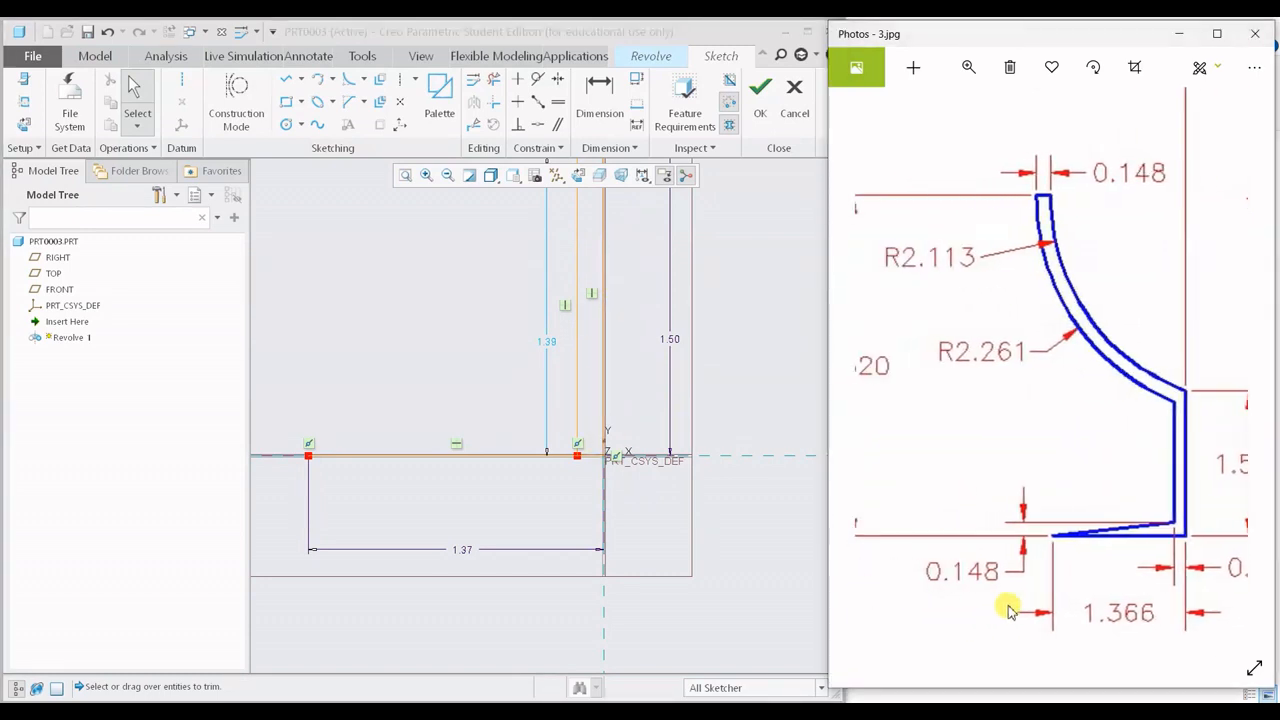
pyautogui.click(283, 84)
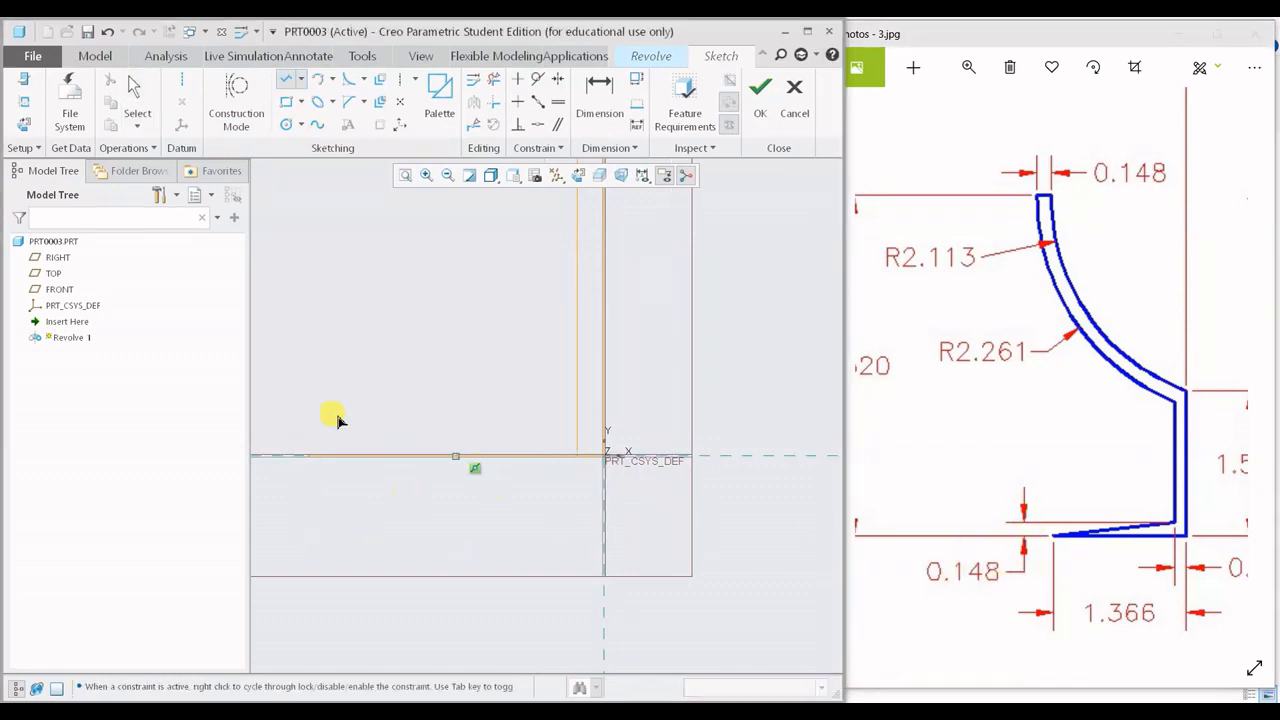
pyautogui.moveTo(337, 420)
pyautogui.keyDown('shift'); pyautogui.mouseDown(button='middle')
pyautogui.moveTo(449, 400)
pyautogui.moveTo(455, 410)
pyautogui.mouseUp(button='middle'); pyautogui.keyUp('shift')
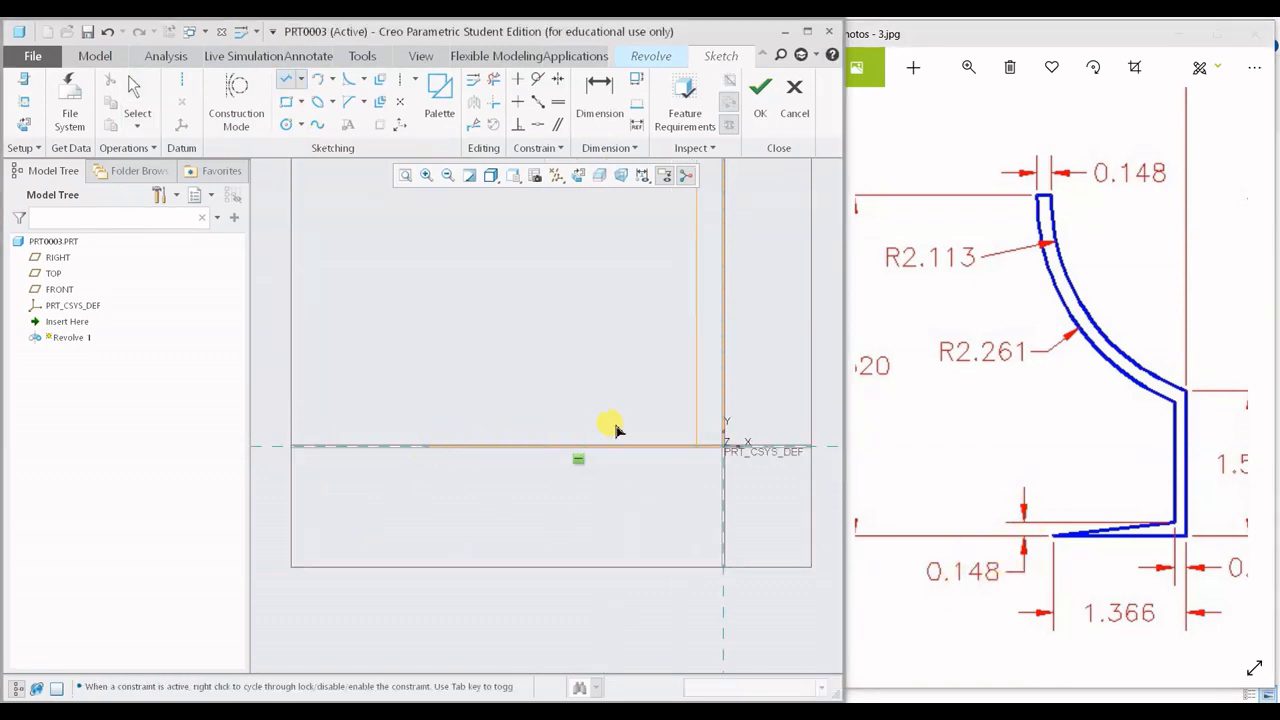
pyautogui.click(700, 421)
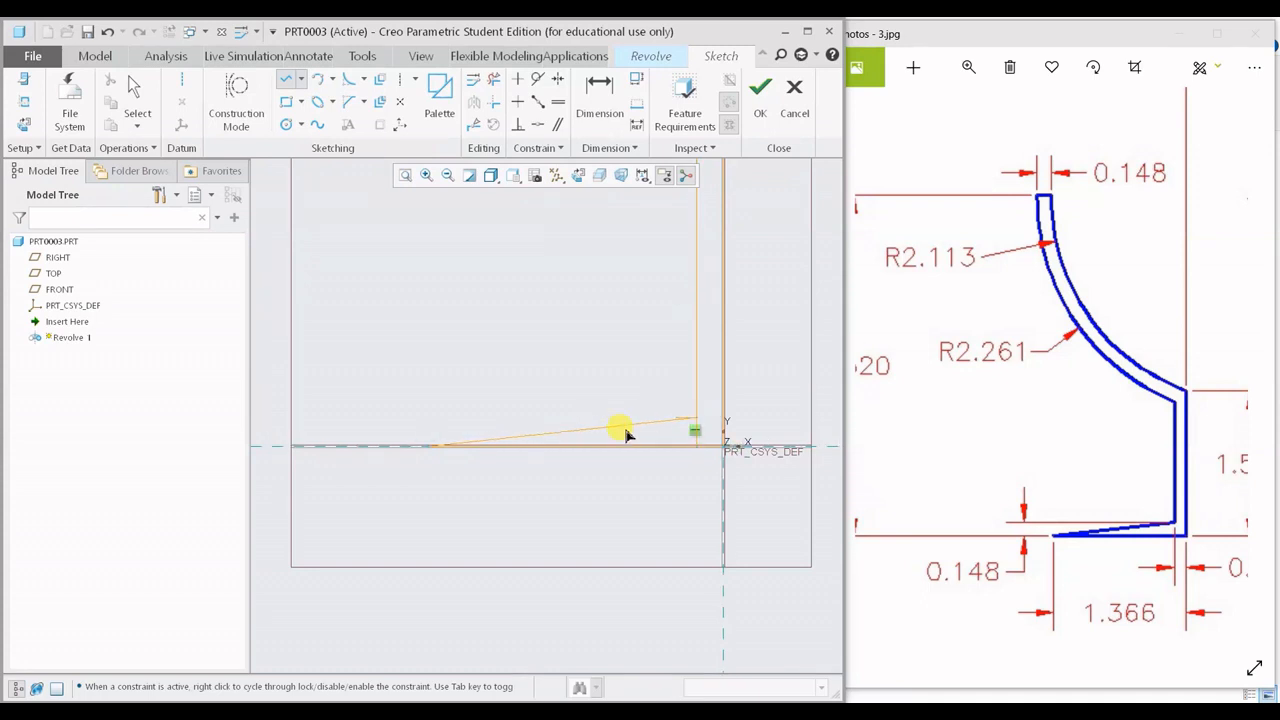
pyautogui.middleClick(625, 429)
# Dimension the vertical height from the base line to the sloped line's inner end and set it to 0.148
pyautogui.scroll(-3, 713, 445)
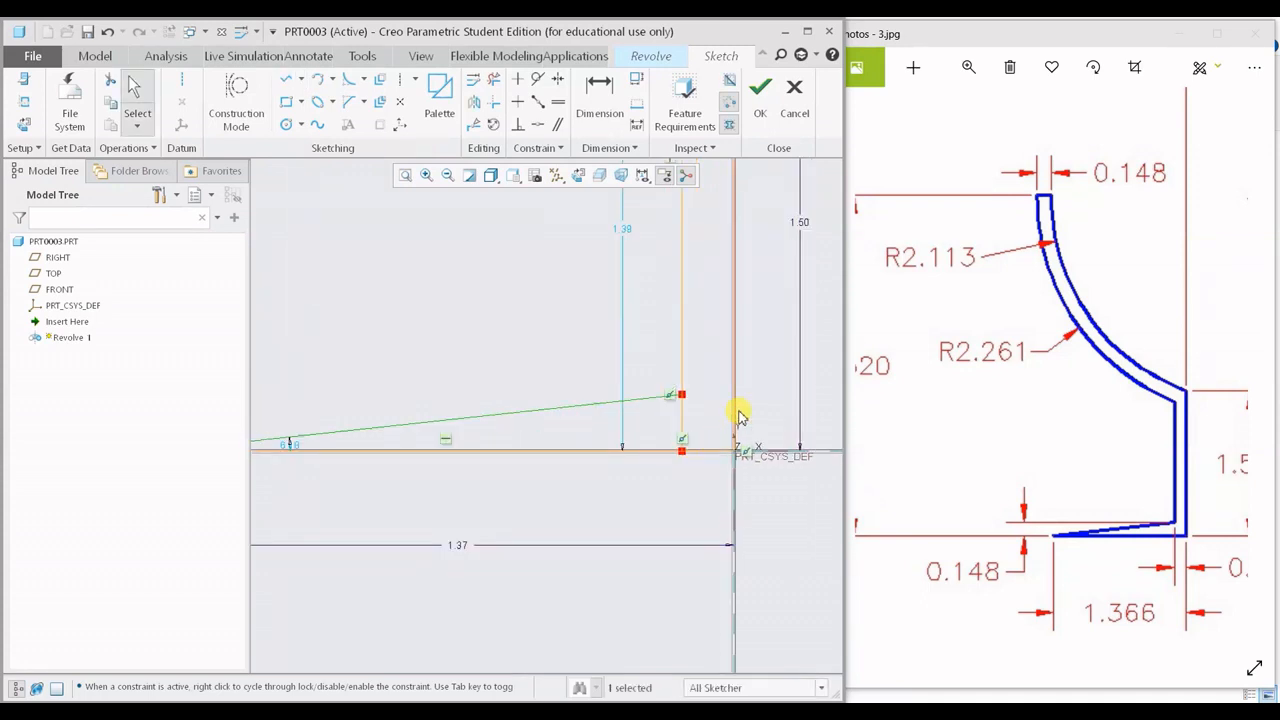
pyautogui.keyDown('shift'); pyautogui.moveTo(738, 411); pyautogui.dragTo(707, 417, button='middle'); pyautogui.keyUp('shift')
pyautogui.scroll(-3, 611, 435)
pyautogui.keyDown('shift'); pyautogui.moveTo(611, 437); pyautogui.dragTo(546, 409, button='middle'); pyautogui.keyUp('shift')
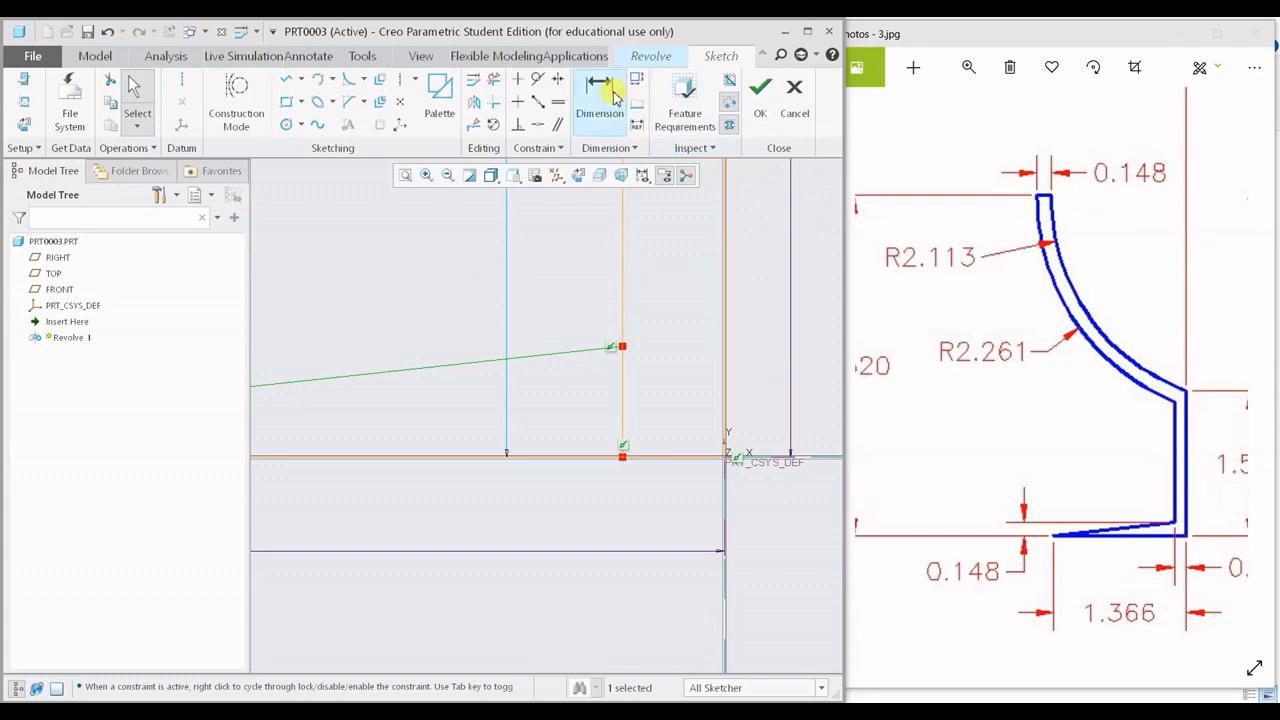
pyautogui.click(612, 92)
pyautogui.click(622, 350)
pyautogui.click(622, 456)
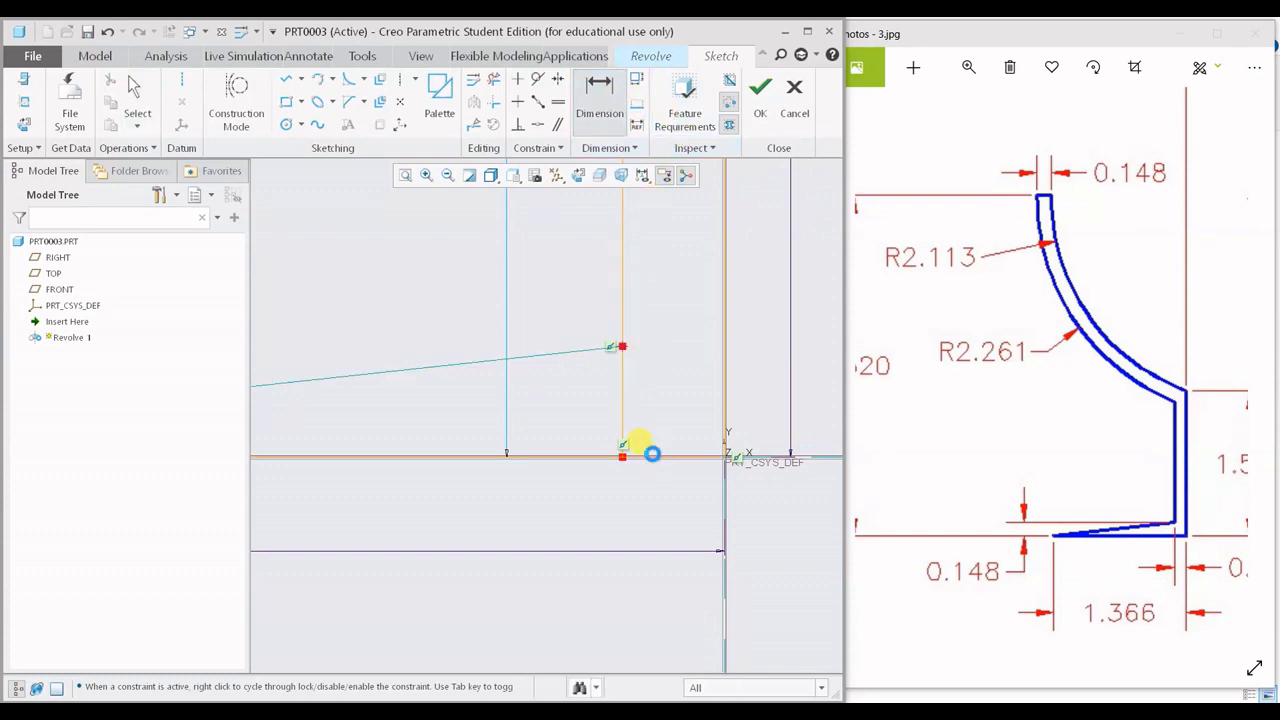
pyautogui.middleClick(662, 406)
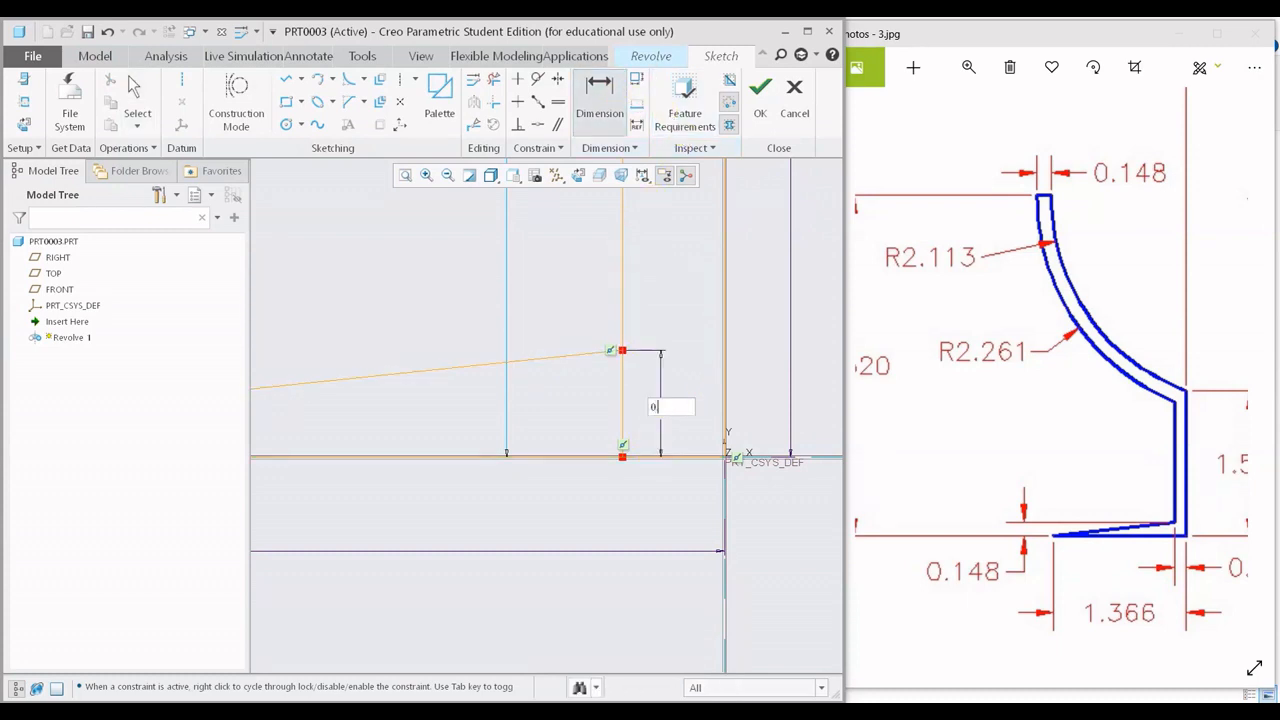
pyautogui.write('0.148')
pyautogui.press('Return')
pyautogui.scroll(1, 709, 387)
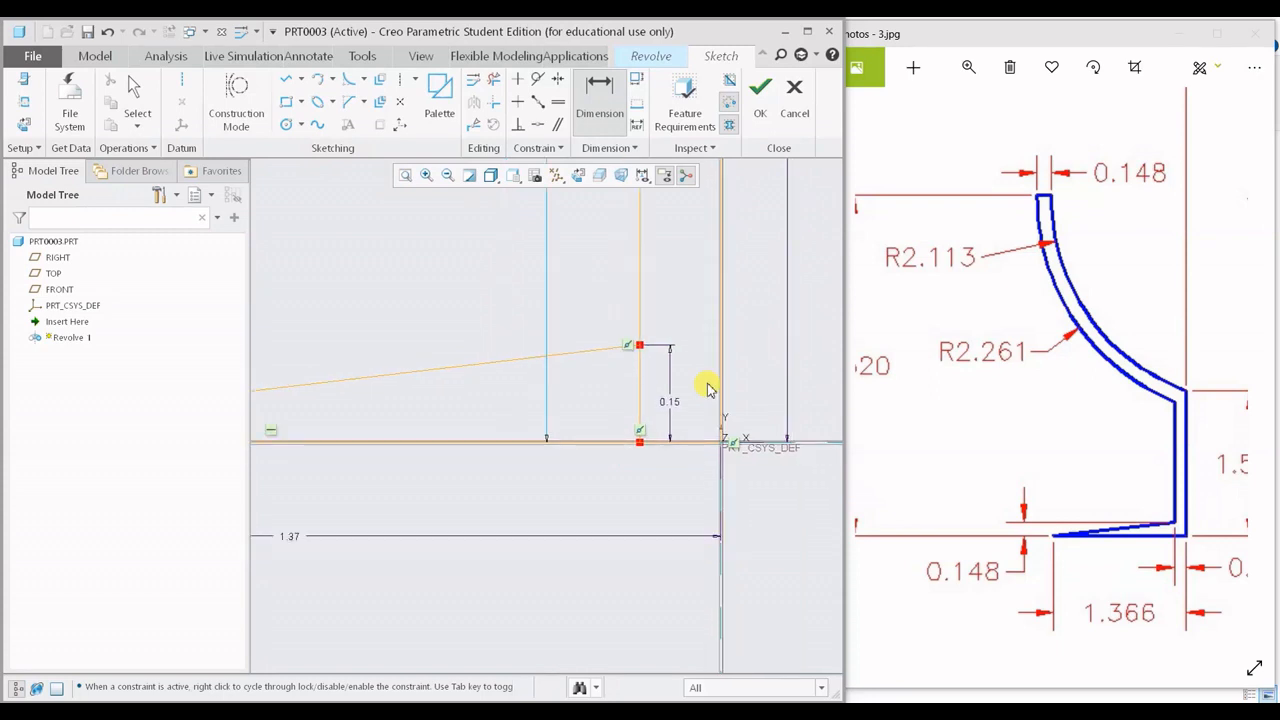
pyautogui.middleClick(710, 385)
# Trim away the short piece of the offset stem line between the sloped line and the base line
pyautogui.scroll(4, 704, 378)
pyautogui.scroll(-4, 700, 359)
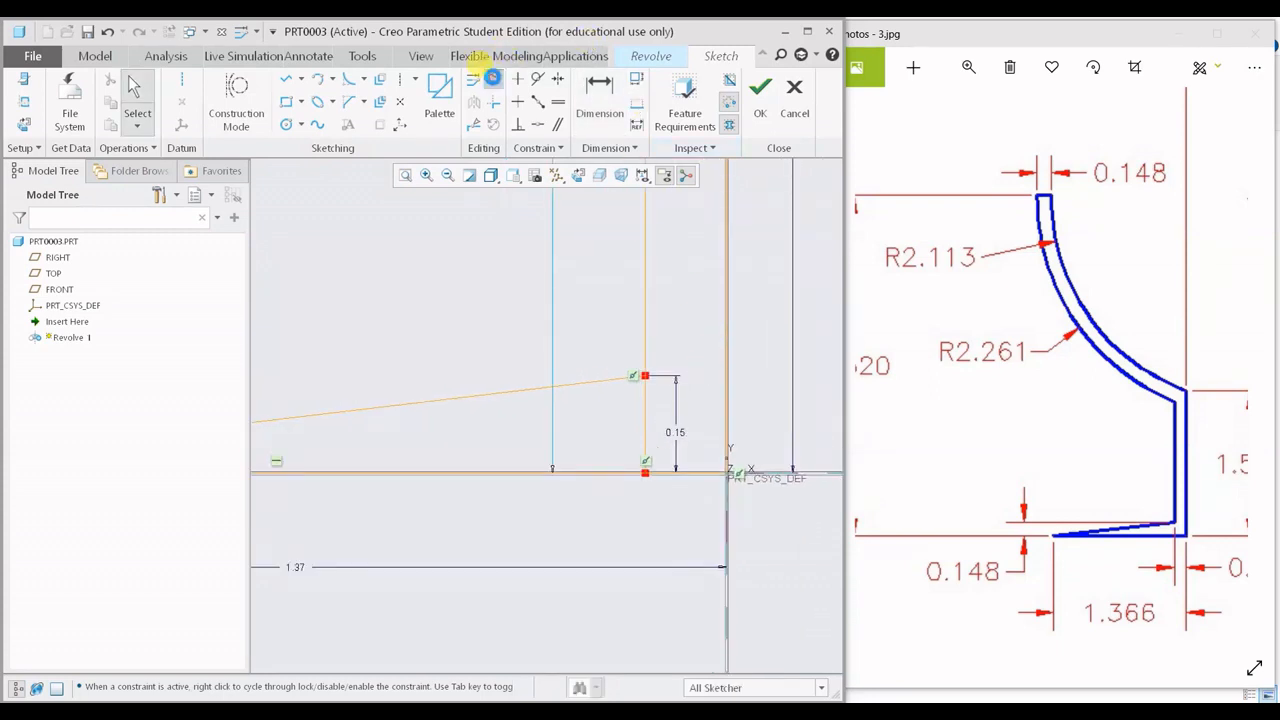
pyautogui.click(492, 78)
pyautogui.middleClick(698, 370)
pyautogui.scroll(5, 680, 395)
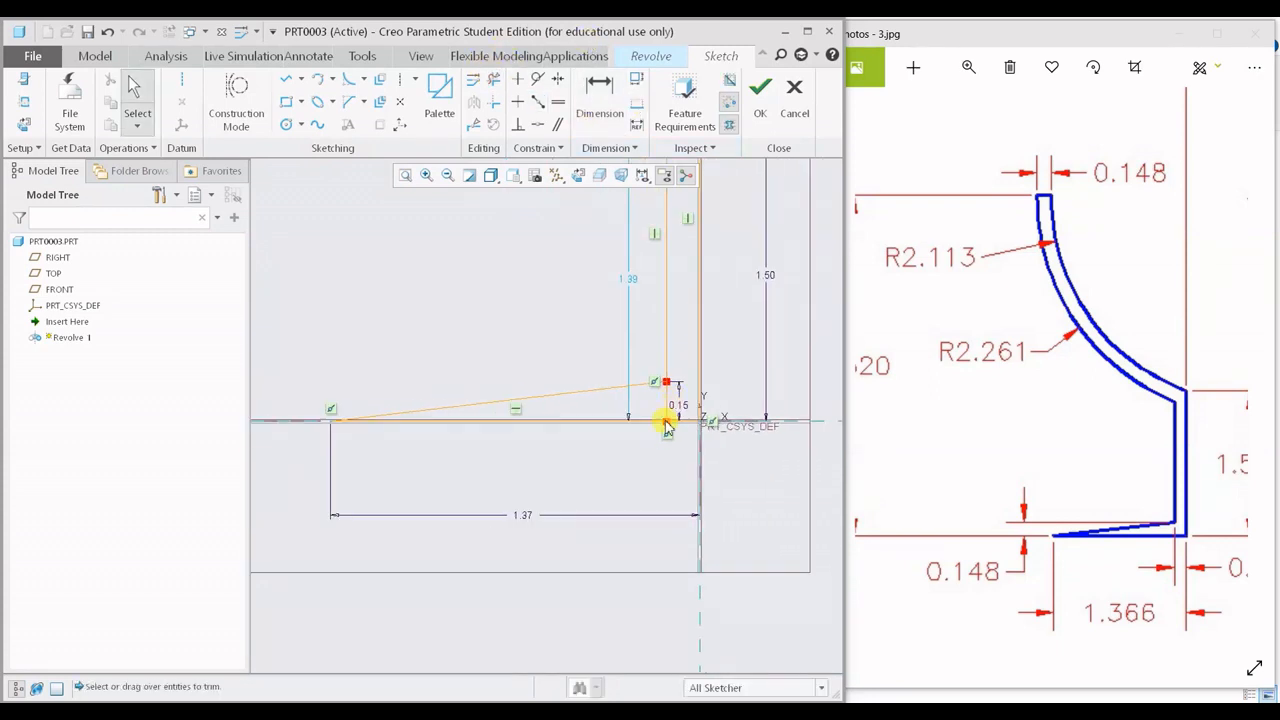
pyautogui.scroll(-2, 720, 500)
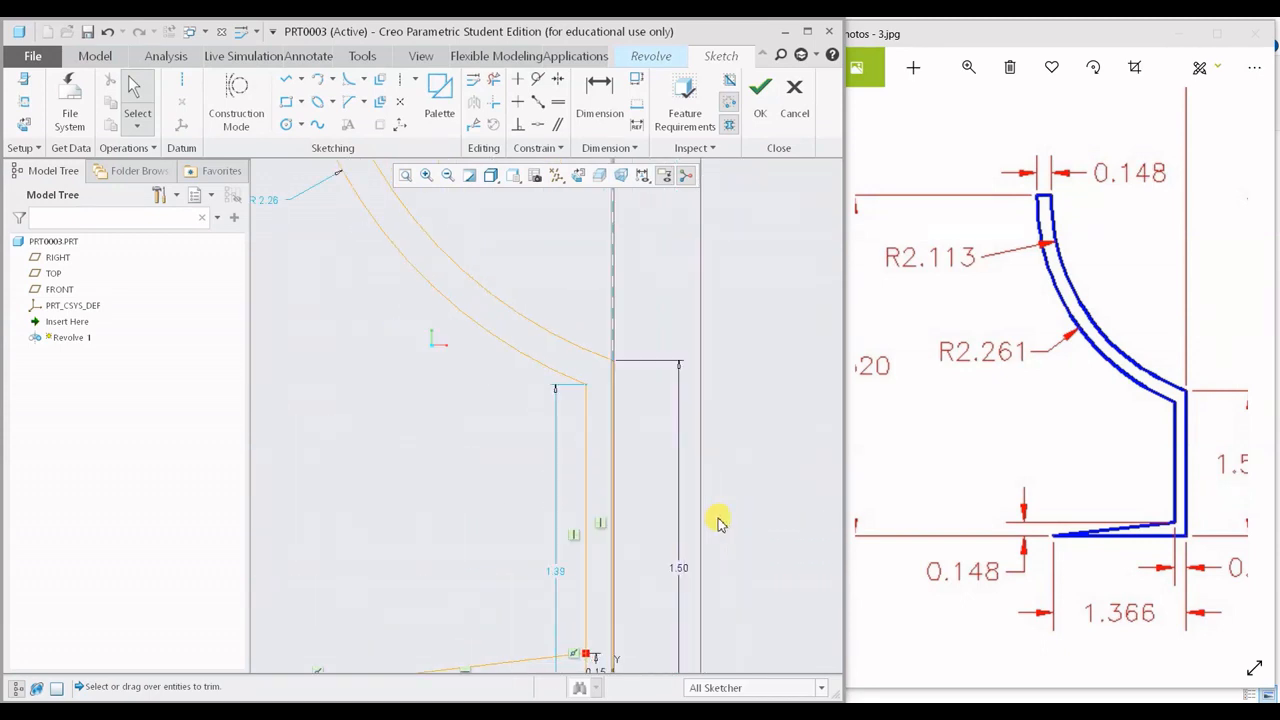
pyautogui.scroll(-3, 680, 450)
pyautogui.scroll(-2, 645, 532)
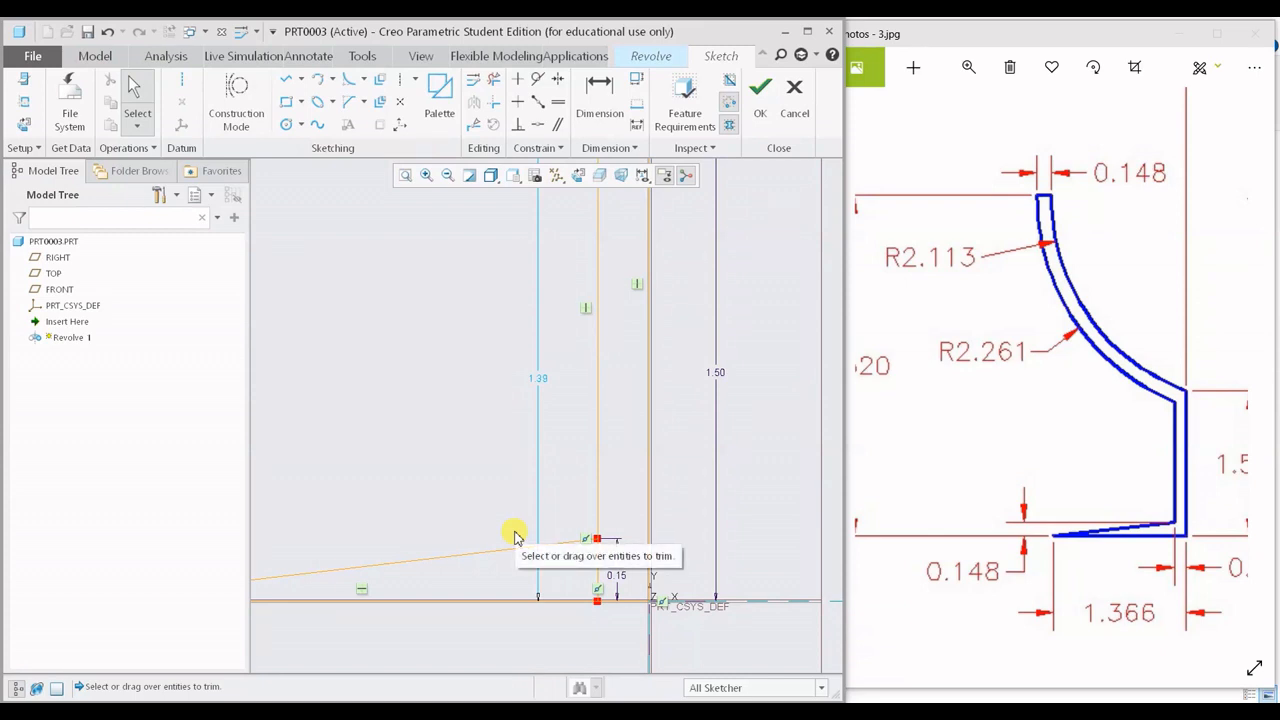
pyautogui.click(486, 85)
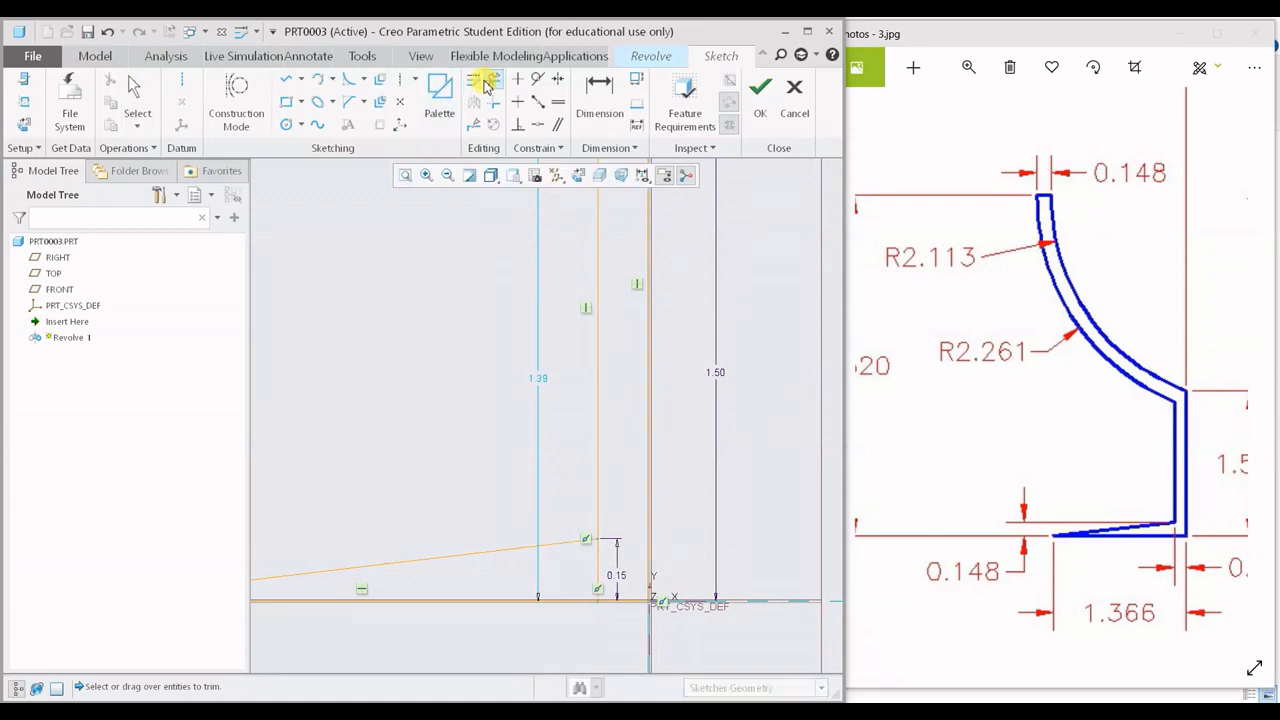
pyautogui.click(595, 570)
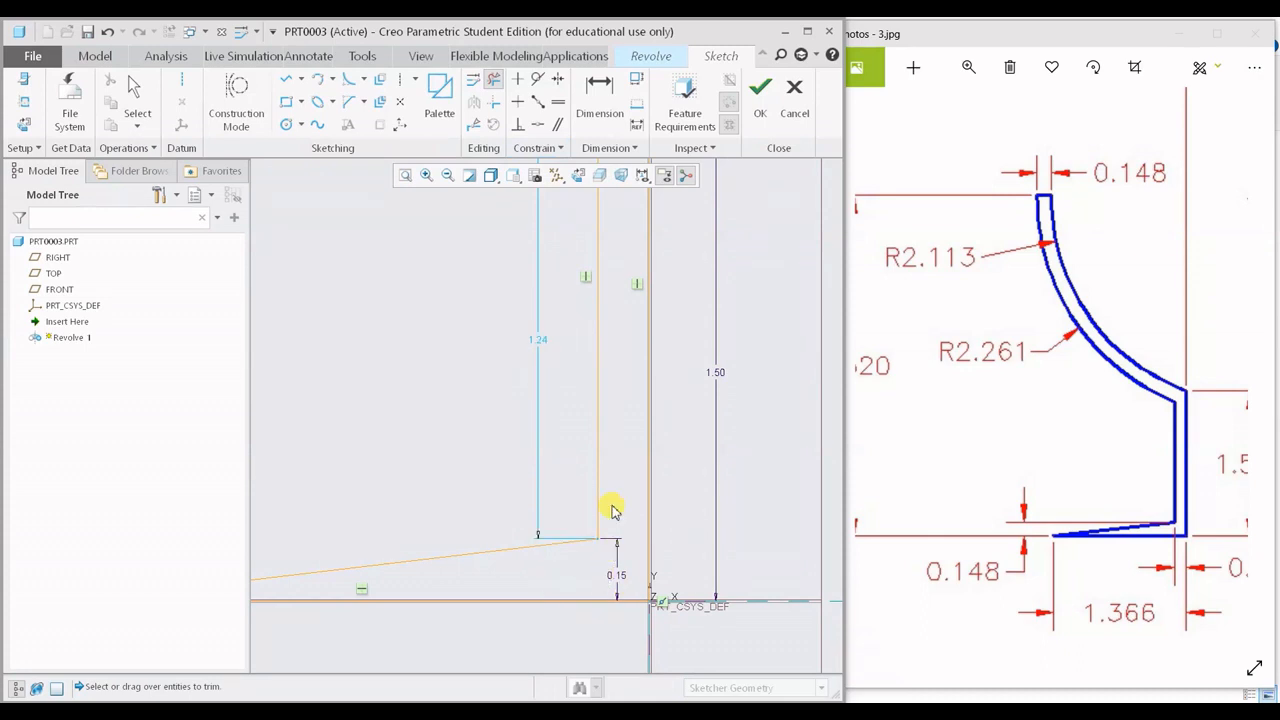
pyautogui.middleClick(577, 440)
# Close the glass rim with a line joining the upper ends of the two bowl arcs
pyautogui.scroll(4, 577, 440)
pyautogui.moveTo(467, 190)
pyautogui.keyDown('shift'); pyautogui.mouseDown(button='middle')
pyautogui.moveTo(606, 563)
pyautogui.moveTo(603, 600)
pyautogui.mouseUp(button='middle'); pyautogui.keyUp('shift')
pyautogui.scroll(-8, 497, 318)
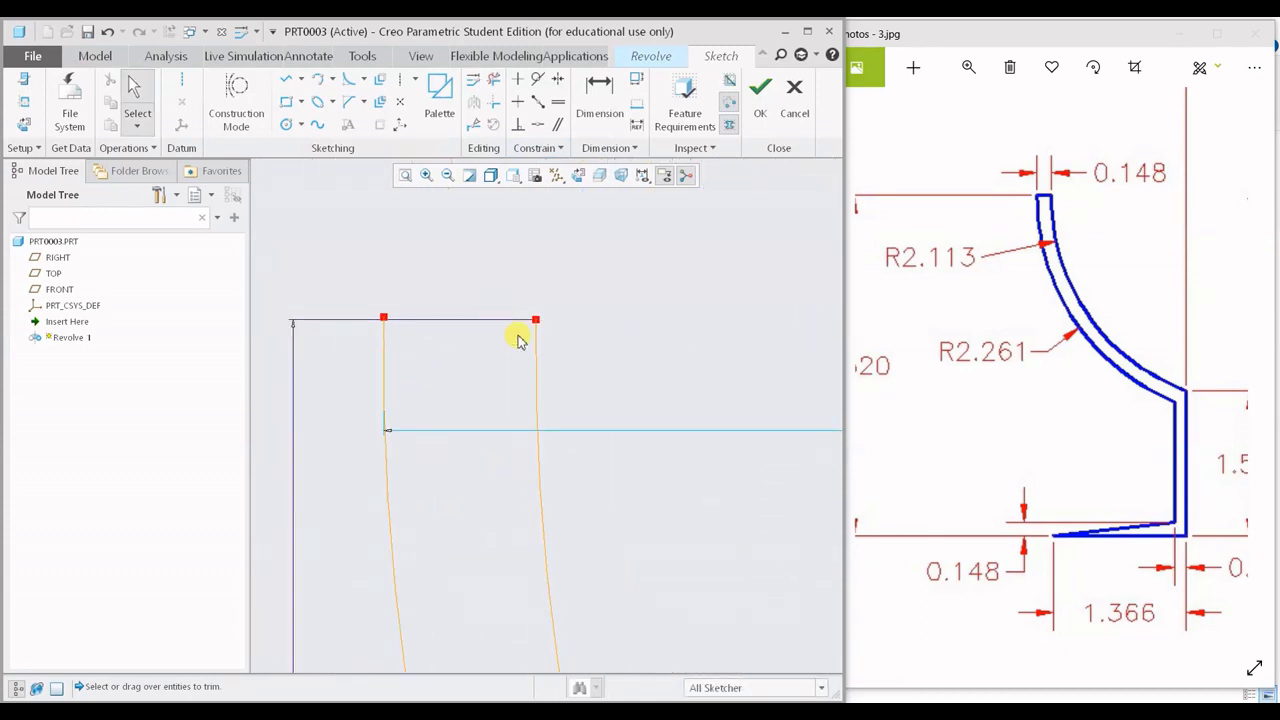
pyautogui.scroll(-2, 362, 283)
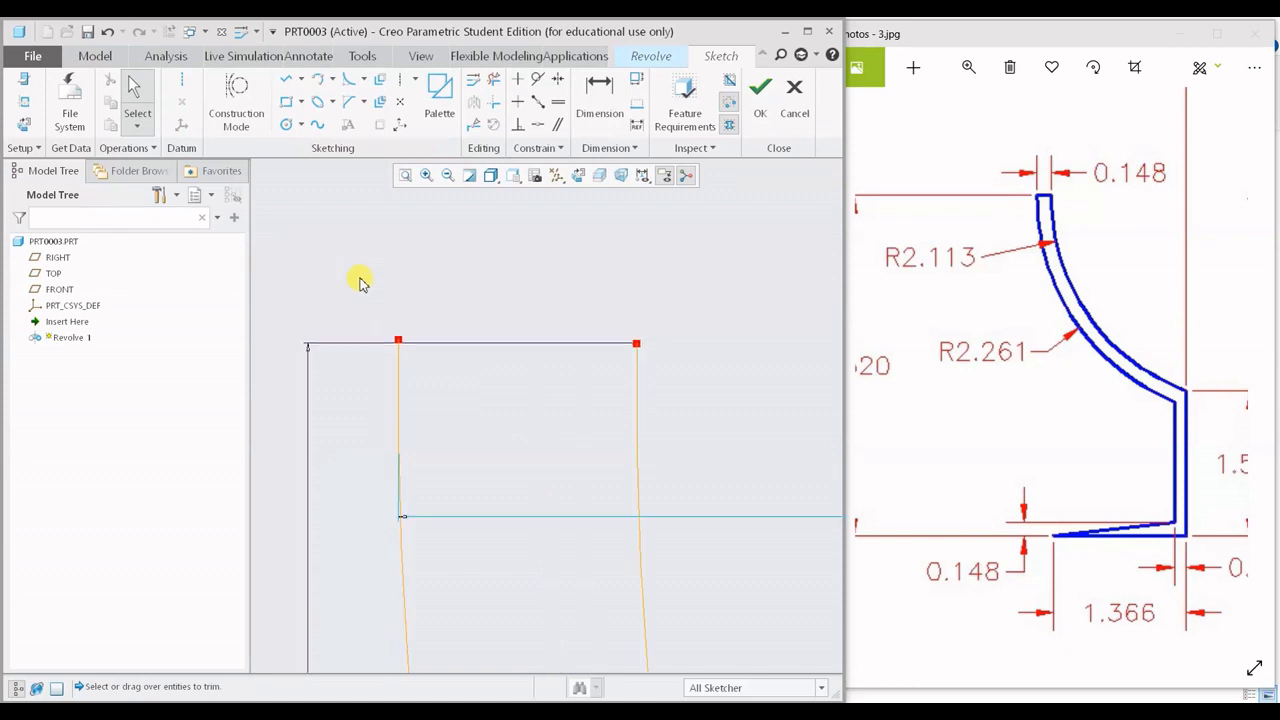
pyautogui.click(287, 79)
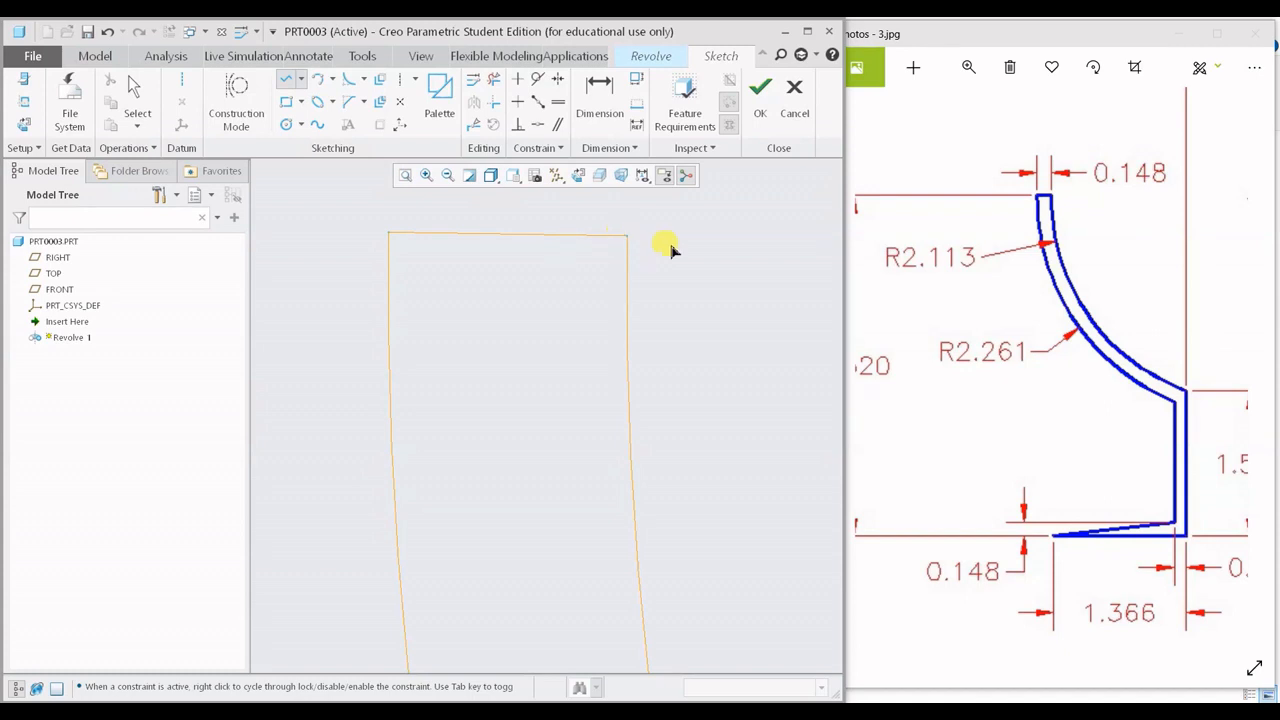
pyautogui.middleClick(721, 256)
# Check the closed wine glass profile and accept the sketch to return to the Revolve feature
pyautogui.scroll(3, 717, 259)
pyautogui.scroll(1, 553, 308)
pyautogui.moveTo(714, 488)
pyautogui.keyDown('shift'); pyautogui.mouseDown(button='middle')
pyautogui.moveTo(554, 309)
pyautogui.moveTo(522, 233)
pyautogui.mouseUp(button='middle'); pyautogui.keyUp('shift')
pyautogui.scroll(1, 553, 308)
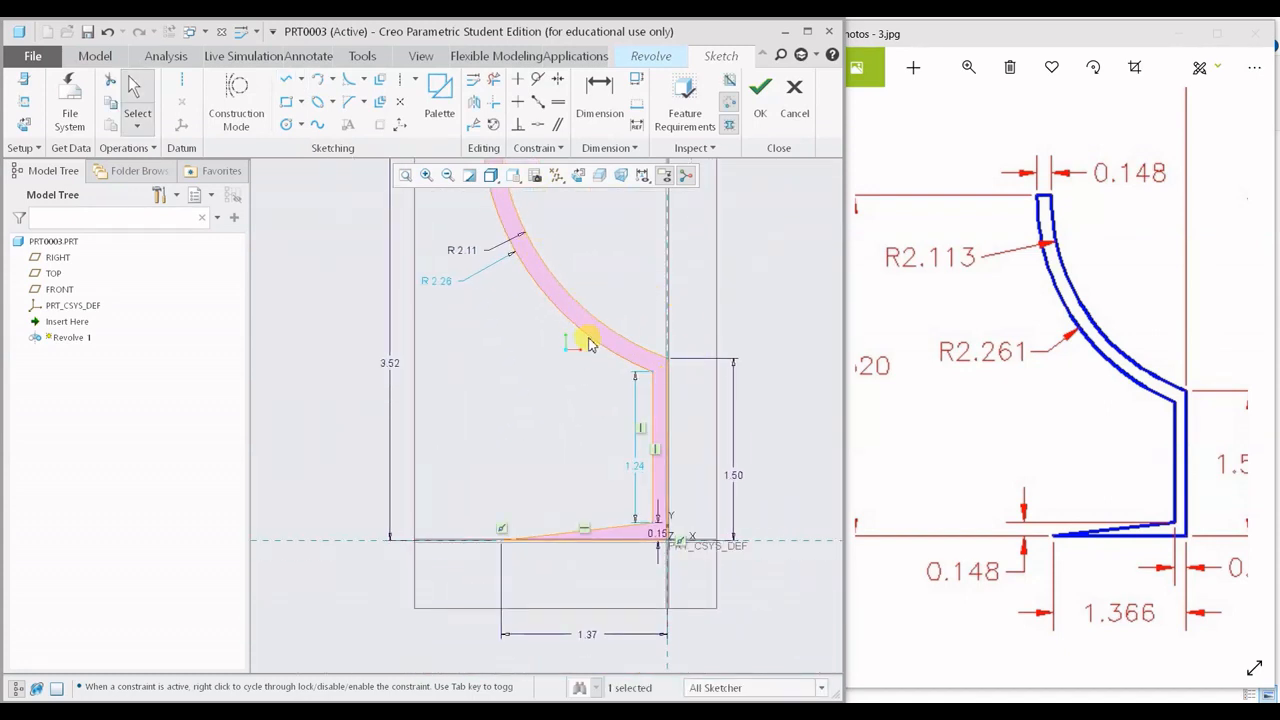
pyautogui.keyDown('shift'); pyautogui.moveTo(606, 486); pyautogui.dragTo(531, 478, button='middle'); pyautogui.keyUp('shift')
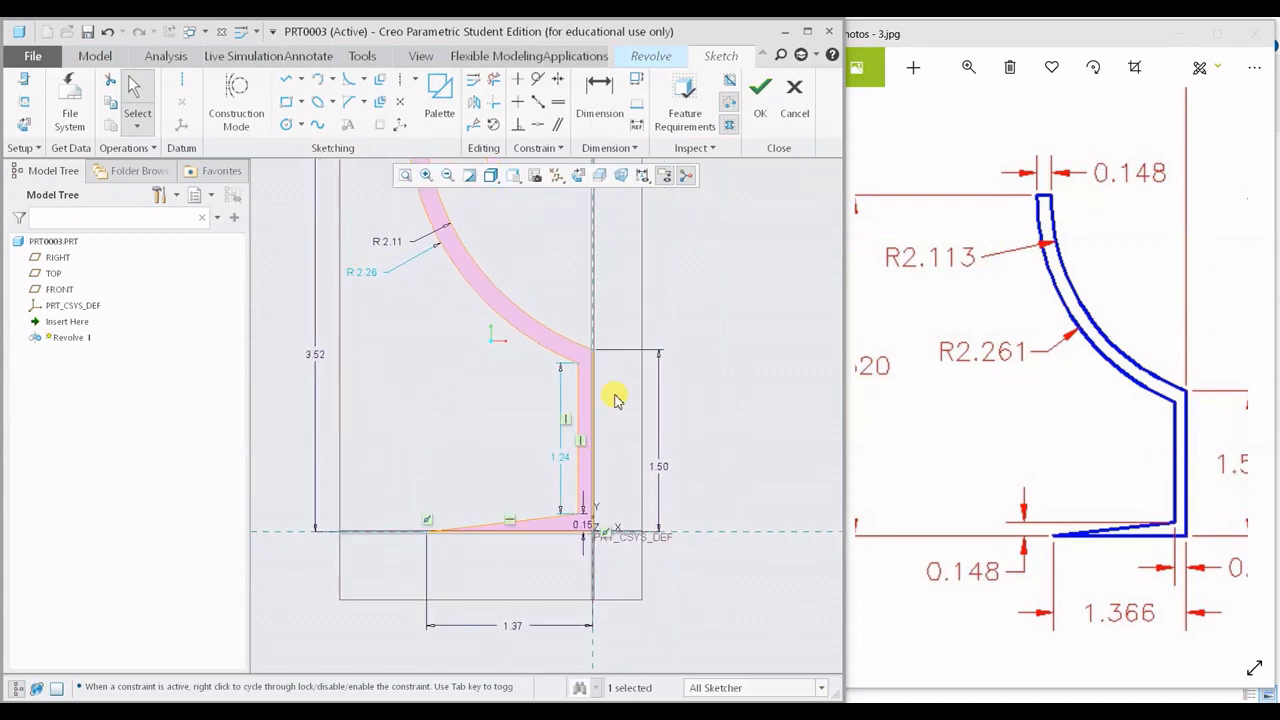
pyautogui.keyDown('shift'); pyautogui.moveTo(614, 360); pyautogui.dragTo(601, 400, button='middle'); pyautogui.keyUp('shift')
pyautogui.scroll(2, 608, 358)
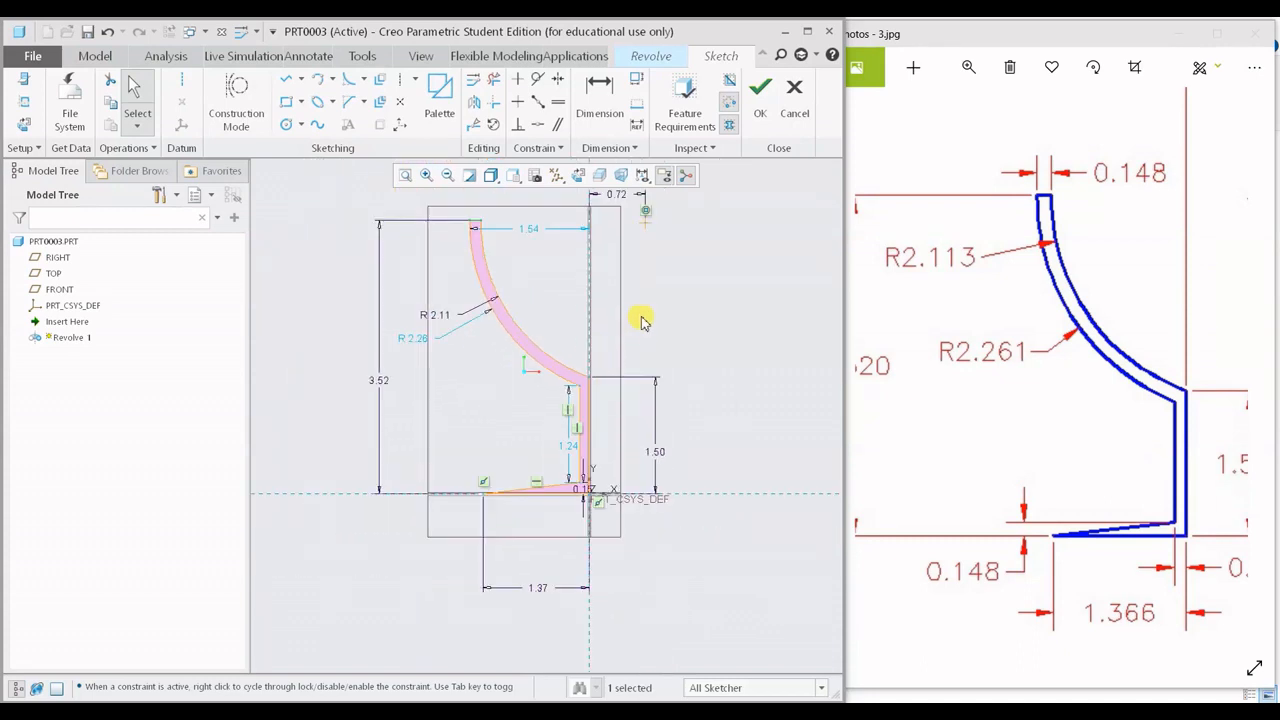
pyautogui.click(776, 100)
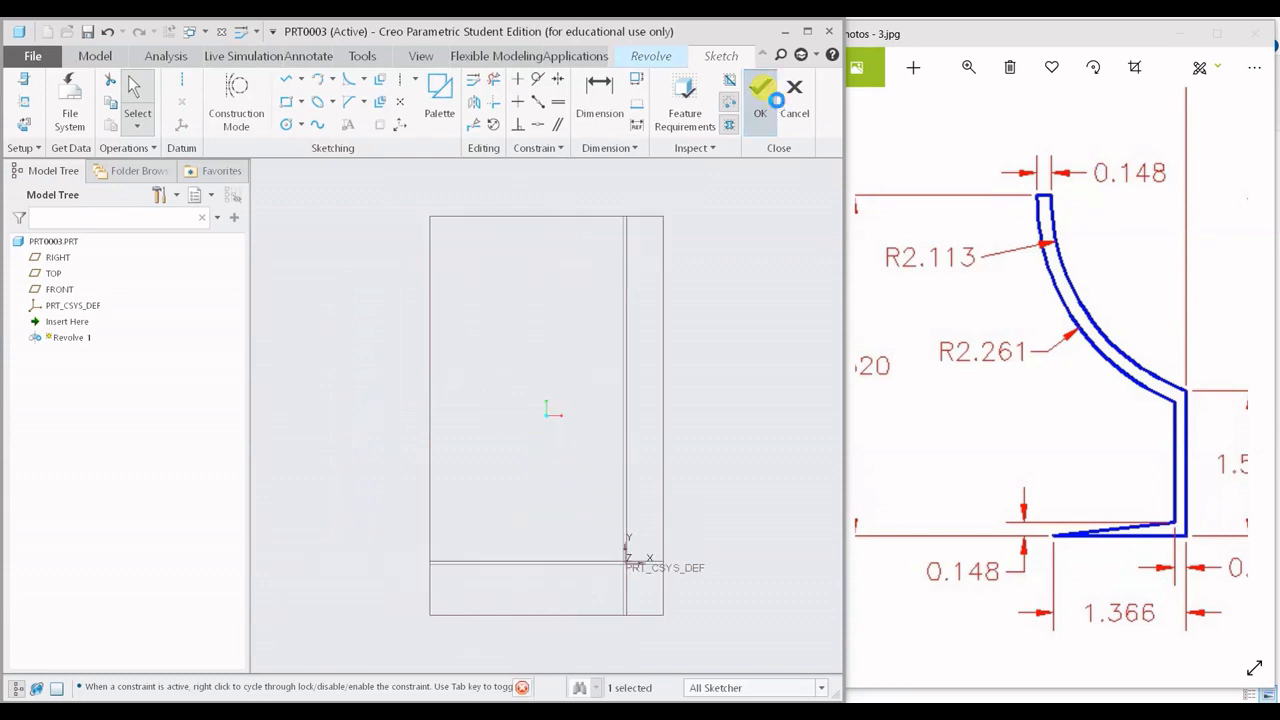
# Revolve the closed glass profile 360° about the coordinate system's vertical axis and complete the feature
pyautogui.click(627, 556)
pyautogui.scroll(3, 686, 471)
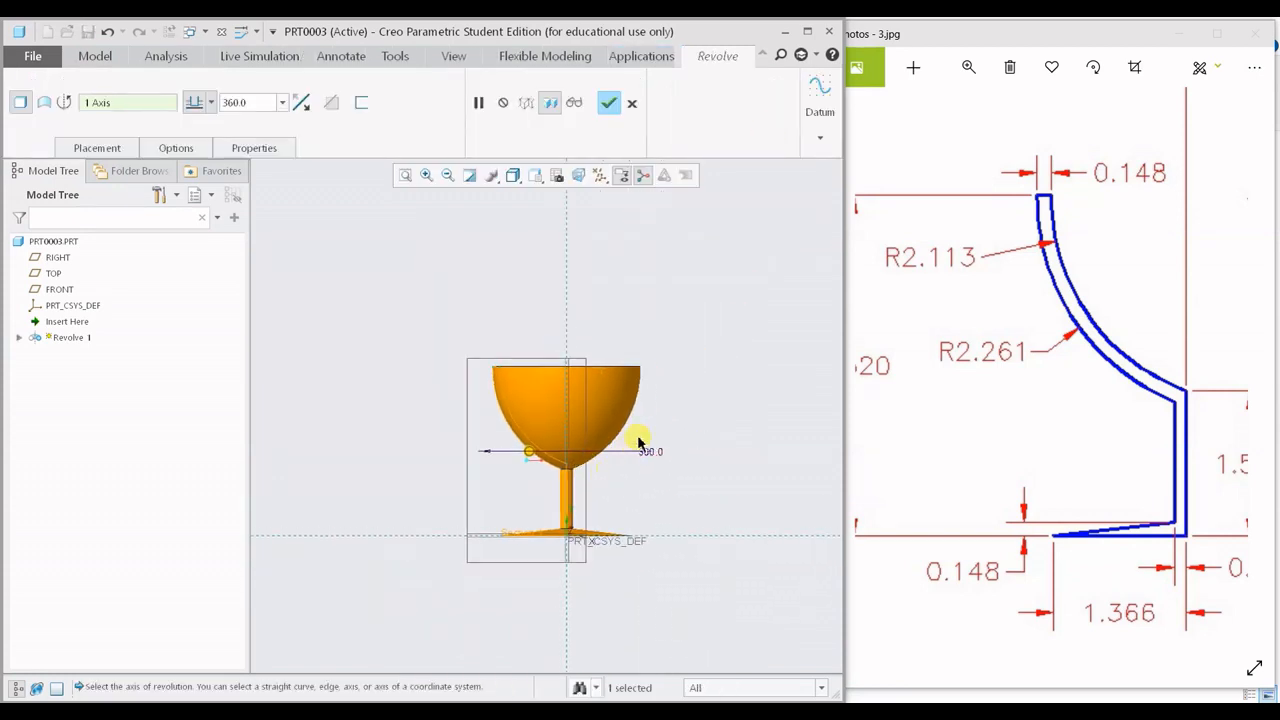
pyautogui.hotkey('ctrl', 'd')
pyautogui.middleClick(674, 471)
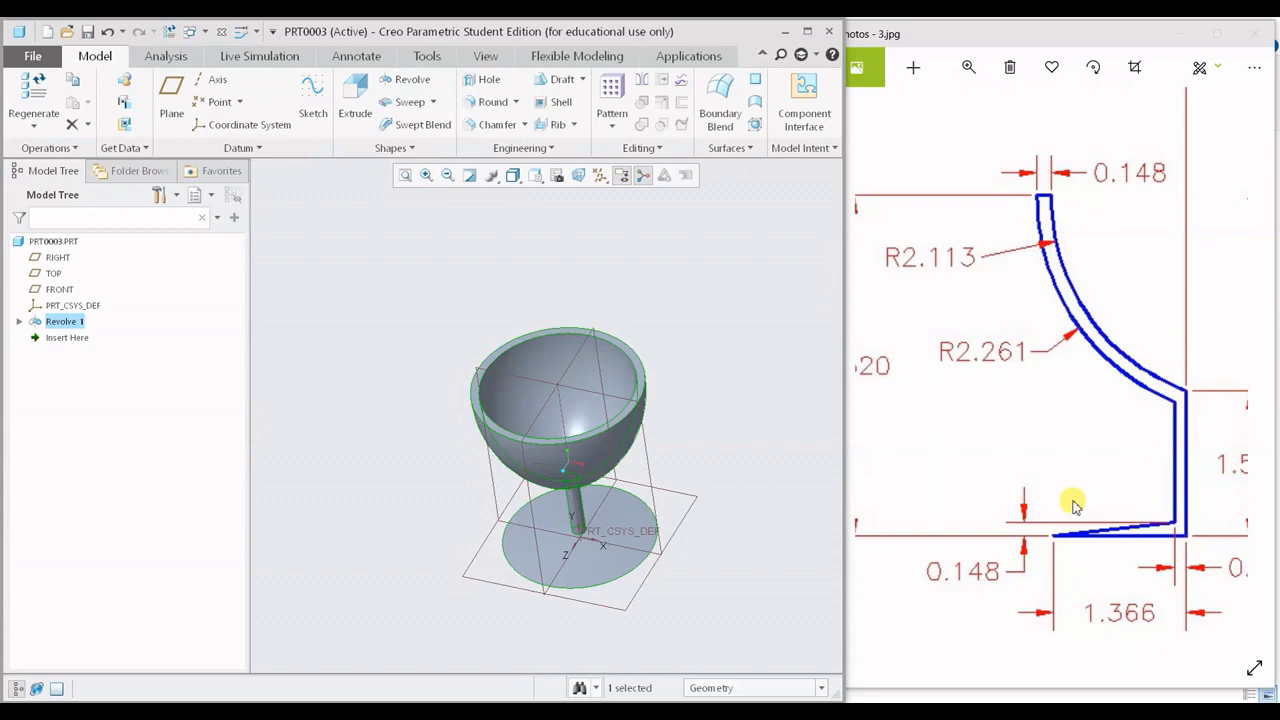
# Compare the revolved glass from several angles with the reference picture and its dimensioned profile
pyautogui.moveTo(1078, 509); pyautogui.dragTo(872, 519)
pyautogui.moveTo(1035, 485); pyautogui.dragTo(874, 532)
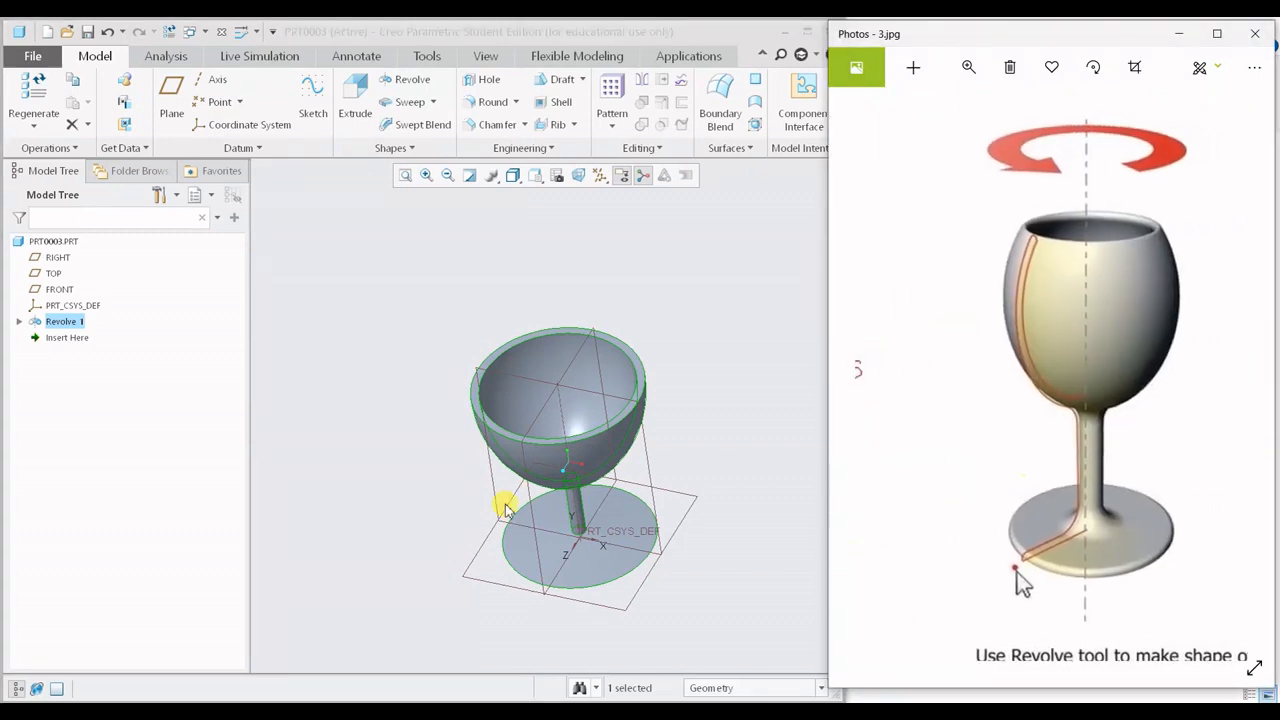
pyautogui.moveTo(505, 510); pyautogui.dragTo(500, 484, button='middle')
pyautogui.moveTo(1076, 470); pyautogui.dragTo(949, 367)
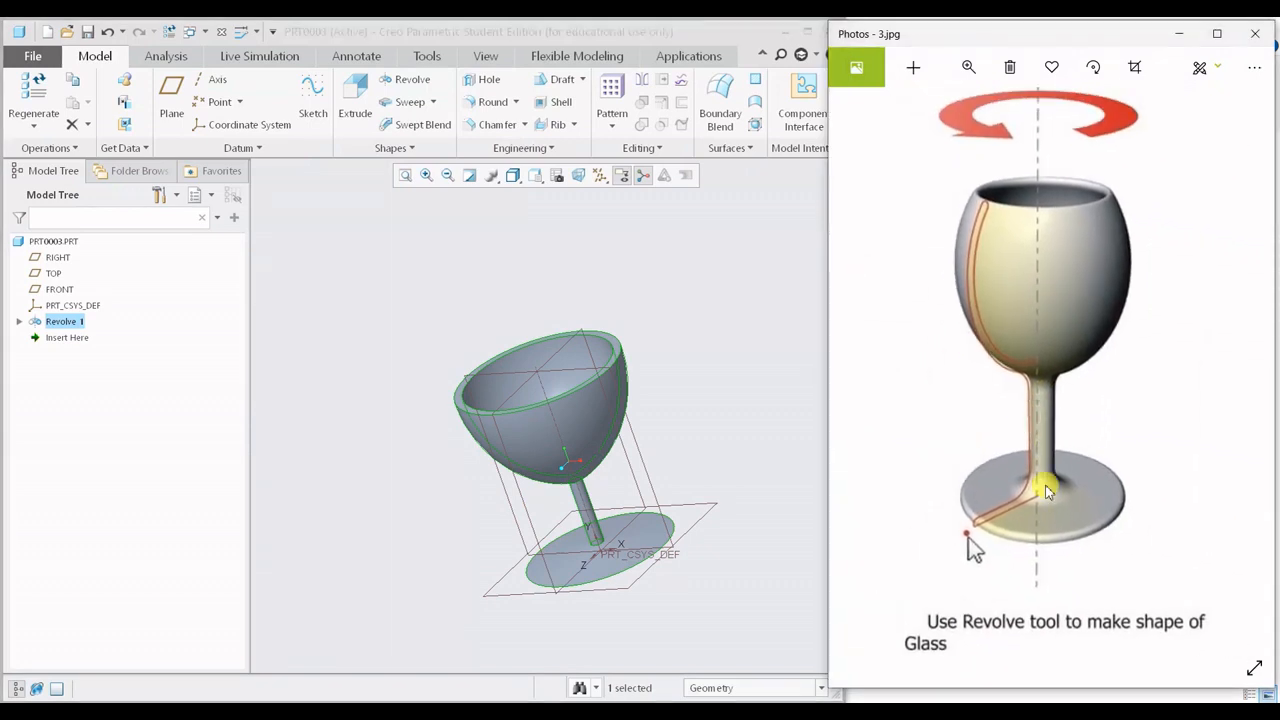
pyautogui.moveTo(1047, 492); pyautogui.dragTo(1117, 445)
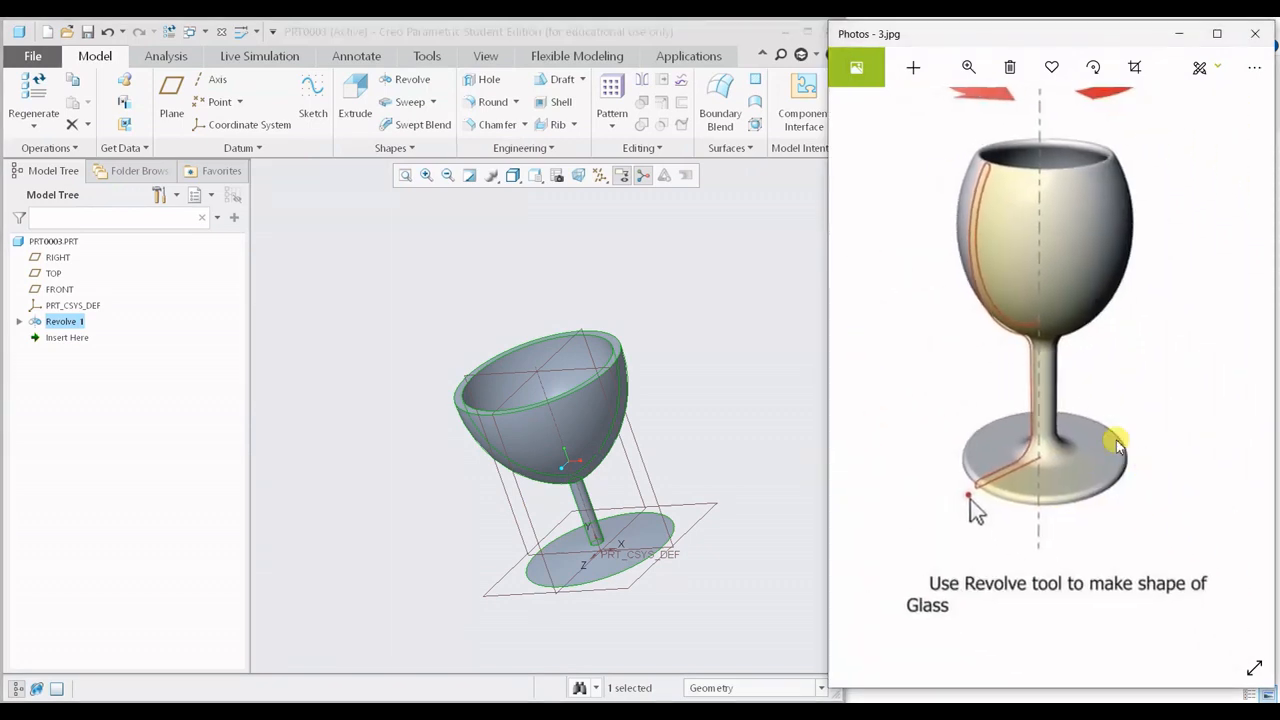
pyautogui.moveTo(1042, 384)
pyautogui.mouseDown()
pyautogui.moveTo(1163, 486)
pyautogui.moveTo(1218, 488)
pyautogui.mouseUp()
pyautogui.moveTo(880, 411)
pyautogui.mouseDown()
pyautogui.moveTo(1111, 466)
pyautogui.moveTo(1131, 383)
pyautogui.mouseUp()
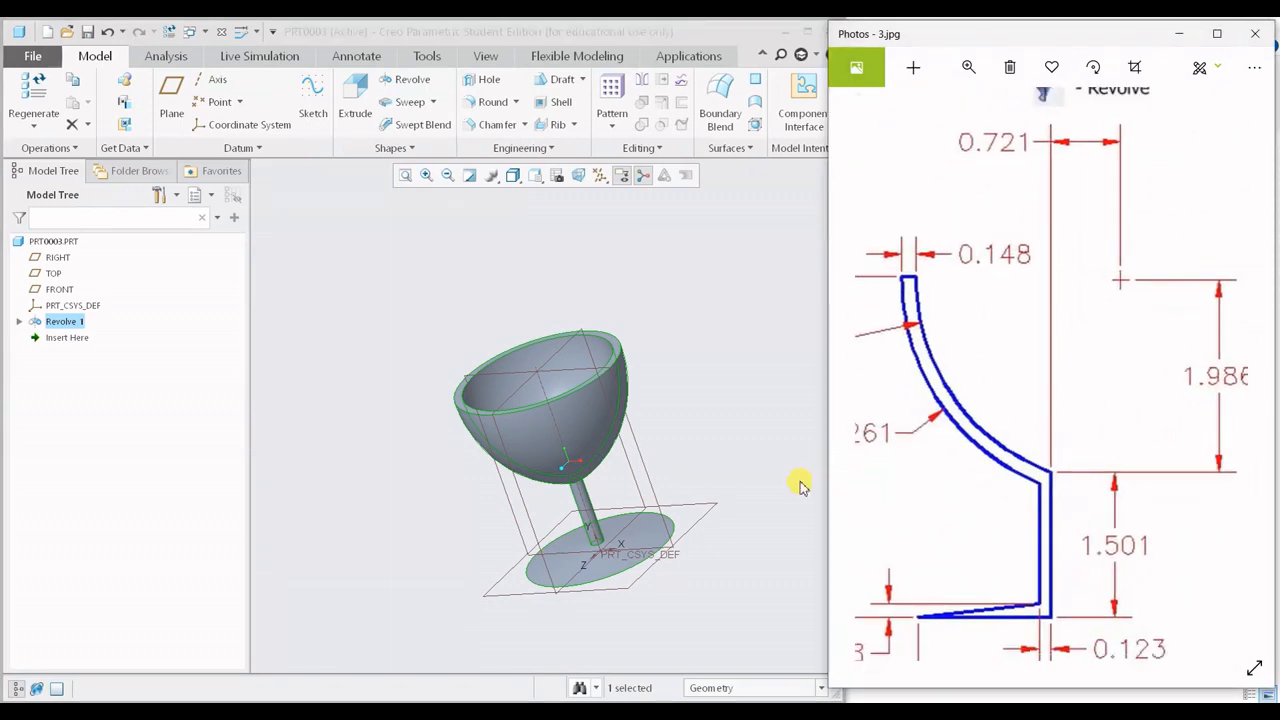
pyautogui.moveTo(615, 492)
pyautogui.mouseDown(button='middle')
pyautogui.moveTo(596, 464)
pyautogui.moveTo(636, 488)
pyautogui.mouseUp(button='middle')
pyautogui.moveTo(966, 437); pyautogui.dragTo(1015, 439)
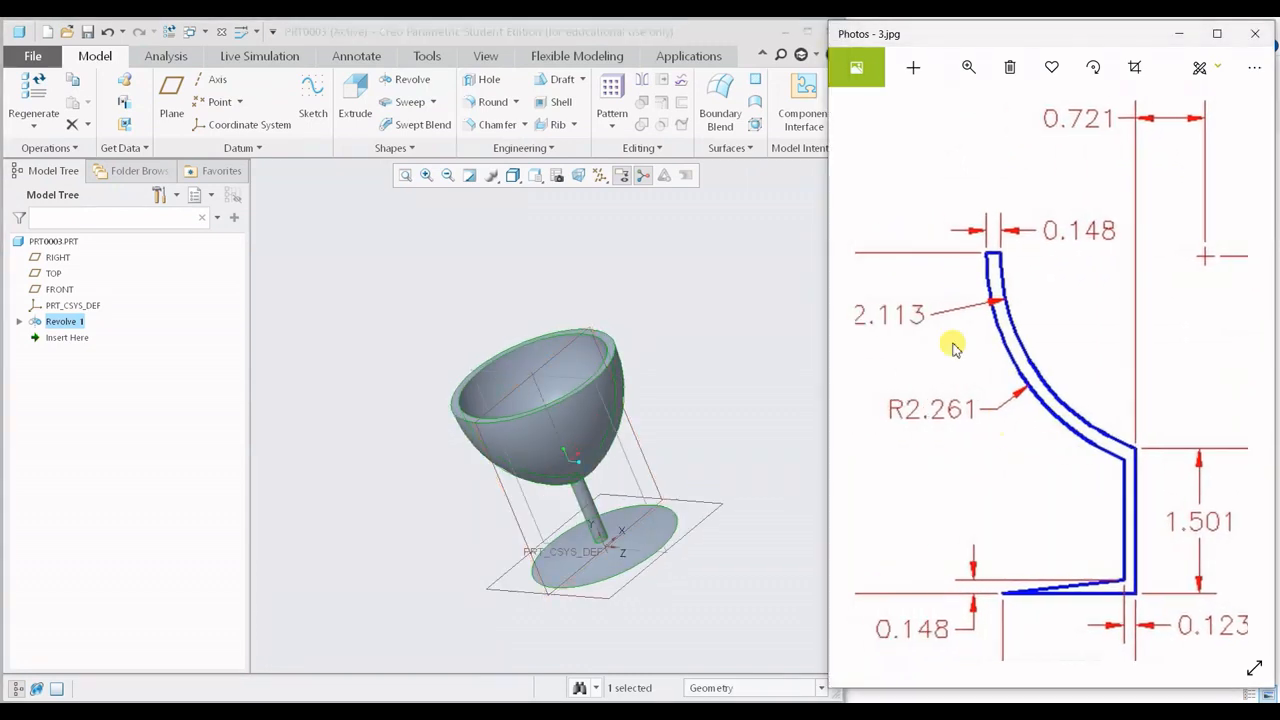
pyautogui.moveTo(953, 347); pyautogui.dragTo(1075, 395)
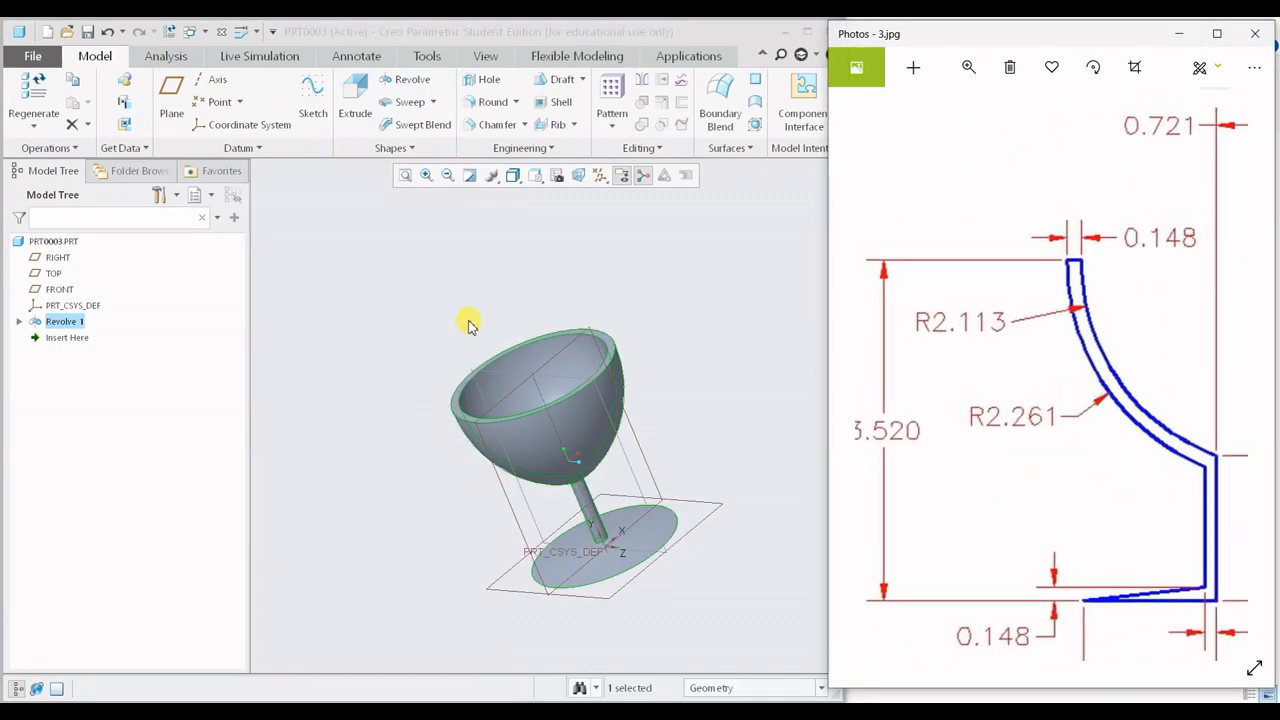
pyautogui.click(470, 325)
pyautogui.moveTo(470, 325); pyautogui.dragTo(677, 356, button='middle')
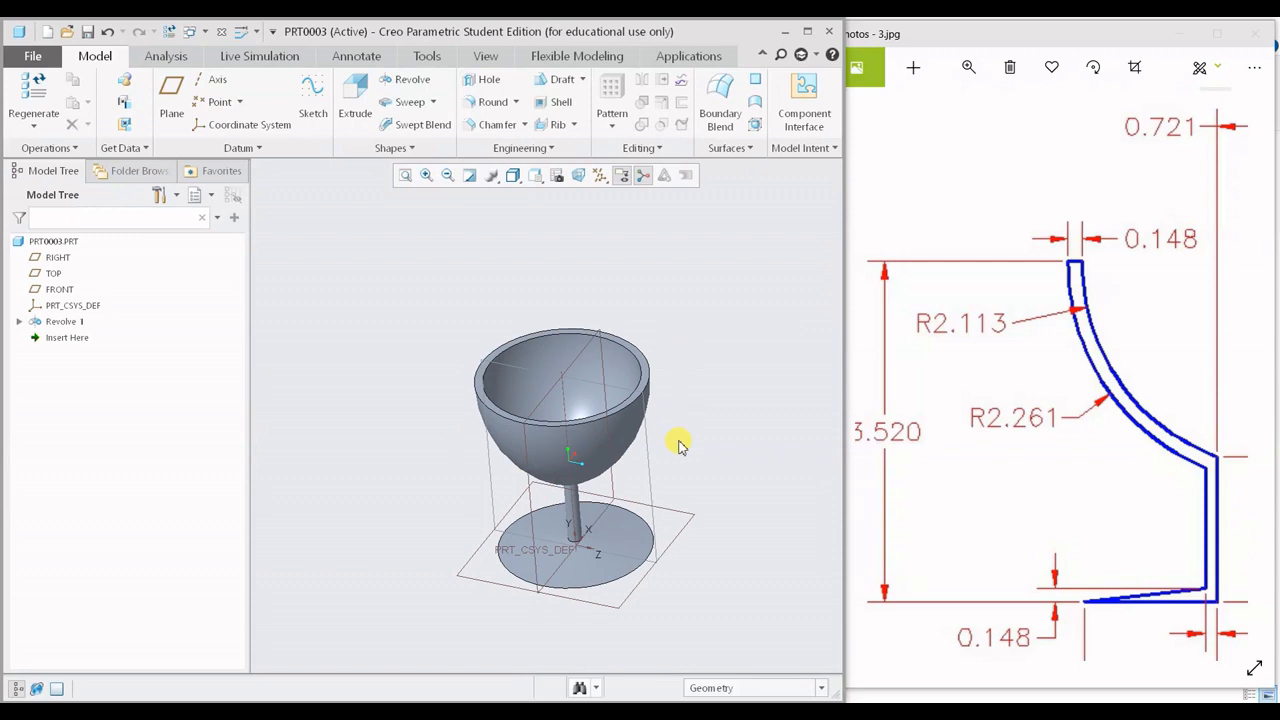
pyautogui.moveTo(678, 445); pyautogui.dragTo(586, 351, button='middle')
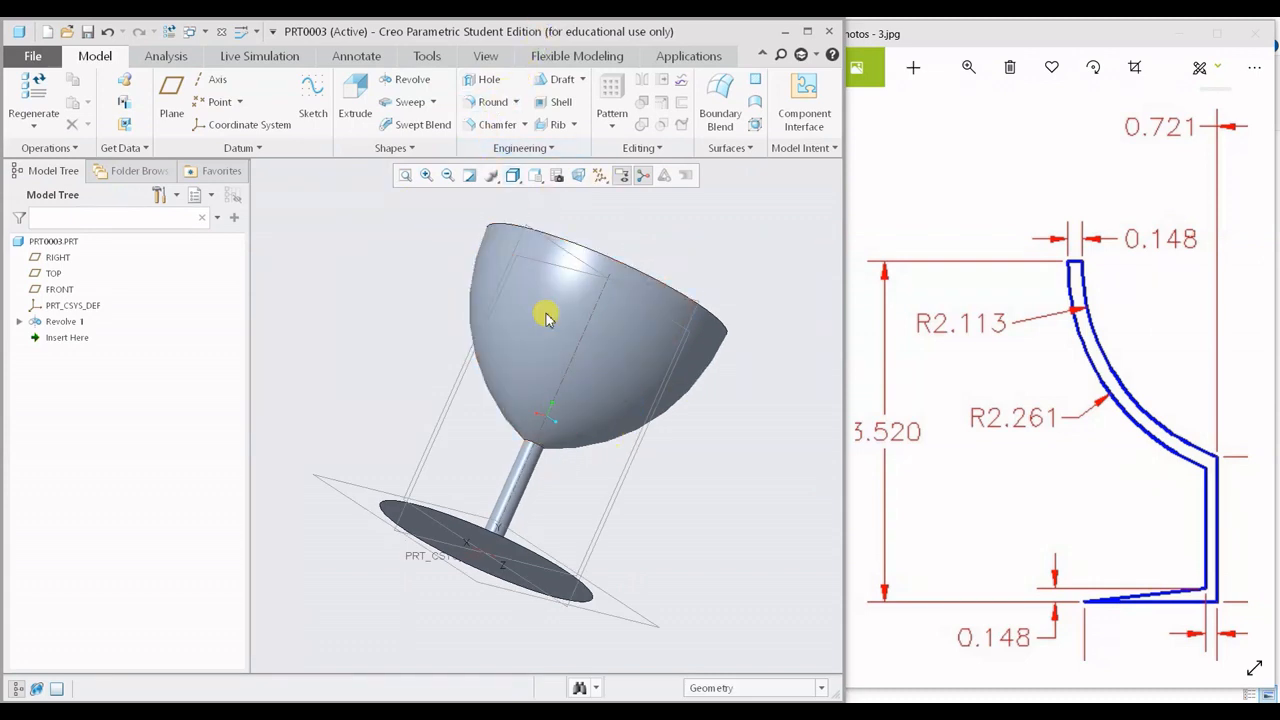
pyautogui.moveTo(547, 318); pyautogui.dragTo(551, 243, button='middle')
pyautogui.scroll(-1, 538, 282)
pyautogui.scroll(-1, 547, 241)
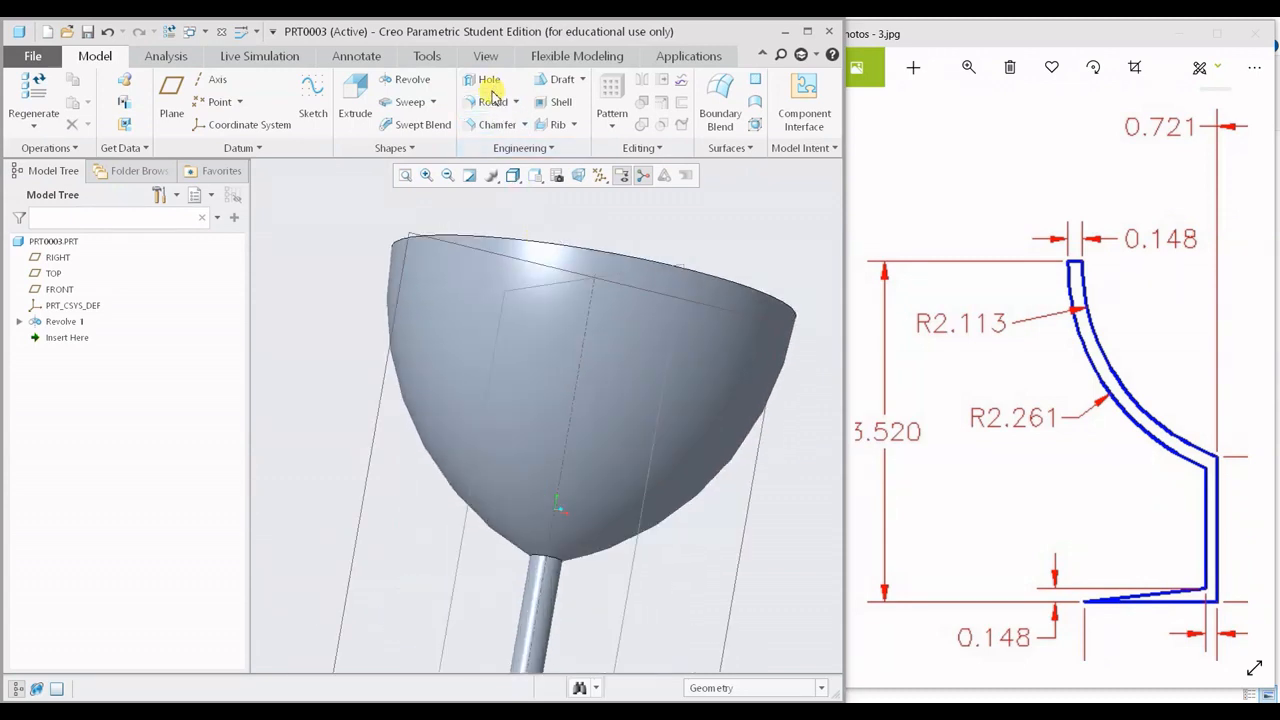
pyautogui.click(492, 101)
pyautogui.scroll(5, 585, 500)
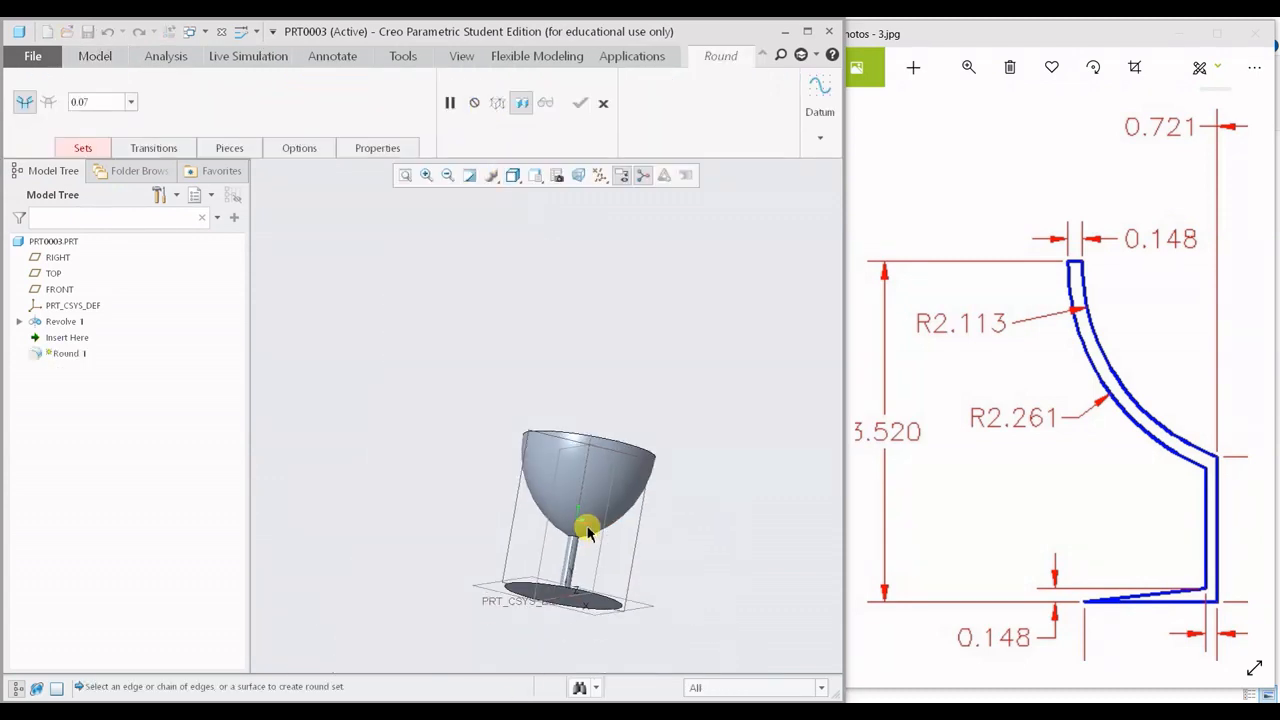
pyautogui.scroll(-4, 587, 580)
pyautogui.moveTo(538, 503); pyautogui.dragTo(663, 526, button='middle')
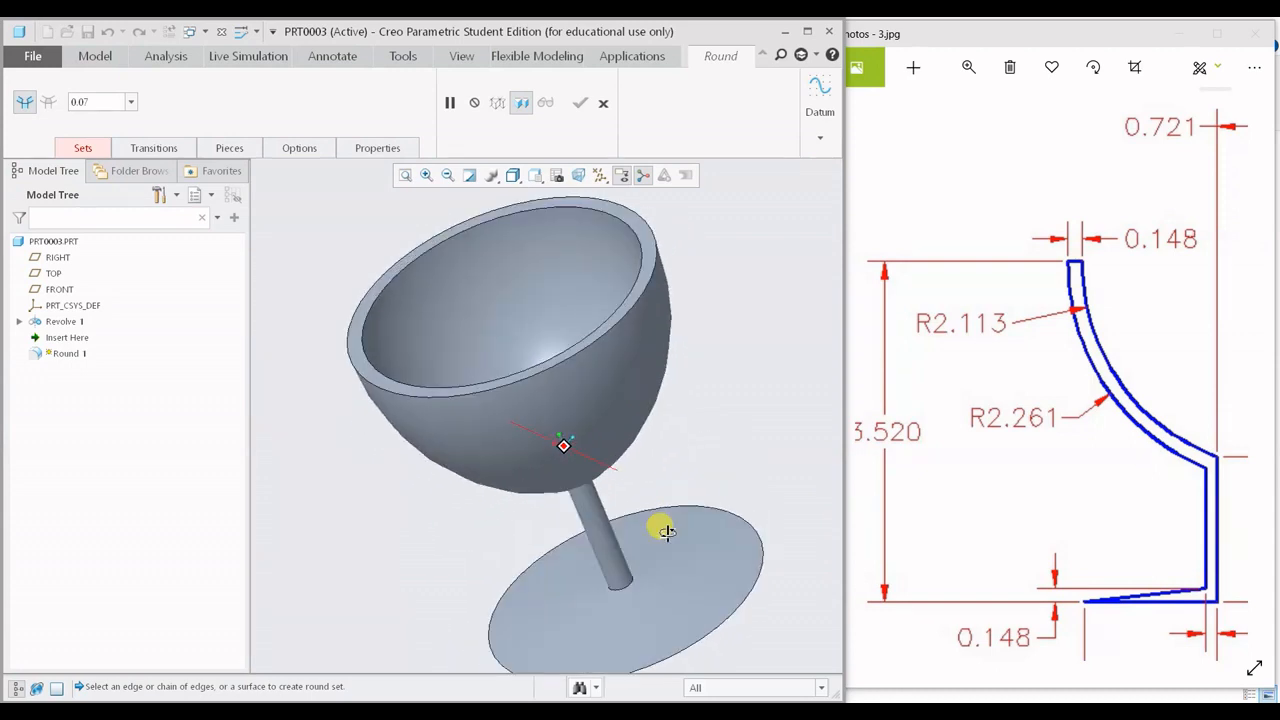
pyautogui.click(604, 104)
# Round the outer edge of the bowl's rim, enlarging the radius to cover most of the wall thickness
pyautogui.click(492, 104)
pyautogui.moveTo(590, 370); pyautogui.dragTo(652, 309, button='middle')
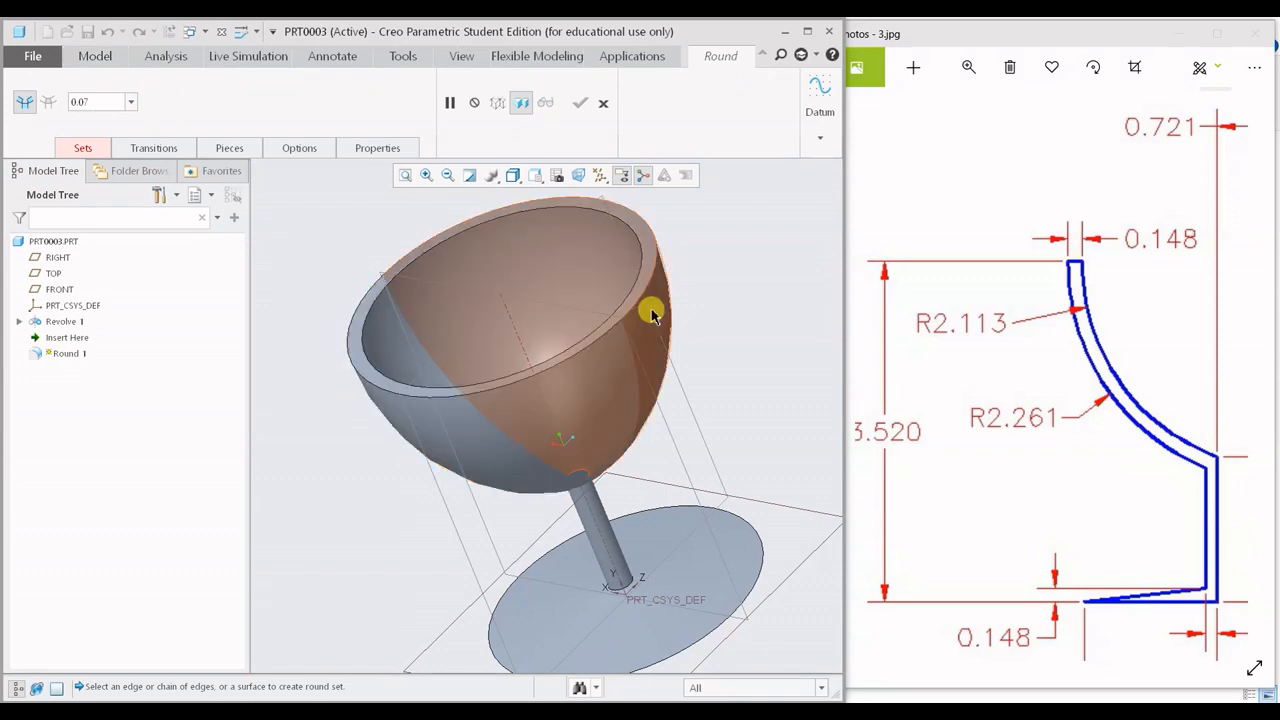
pyautogui.scroll(-5, 674, 257)
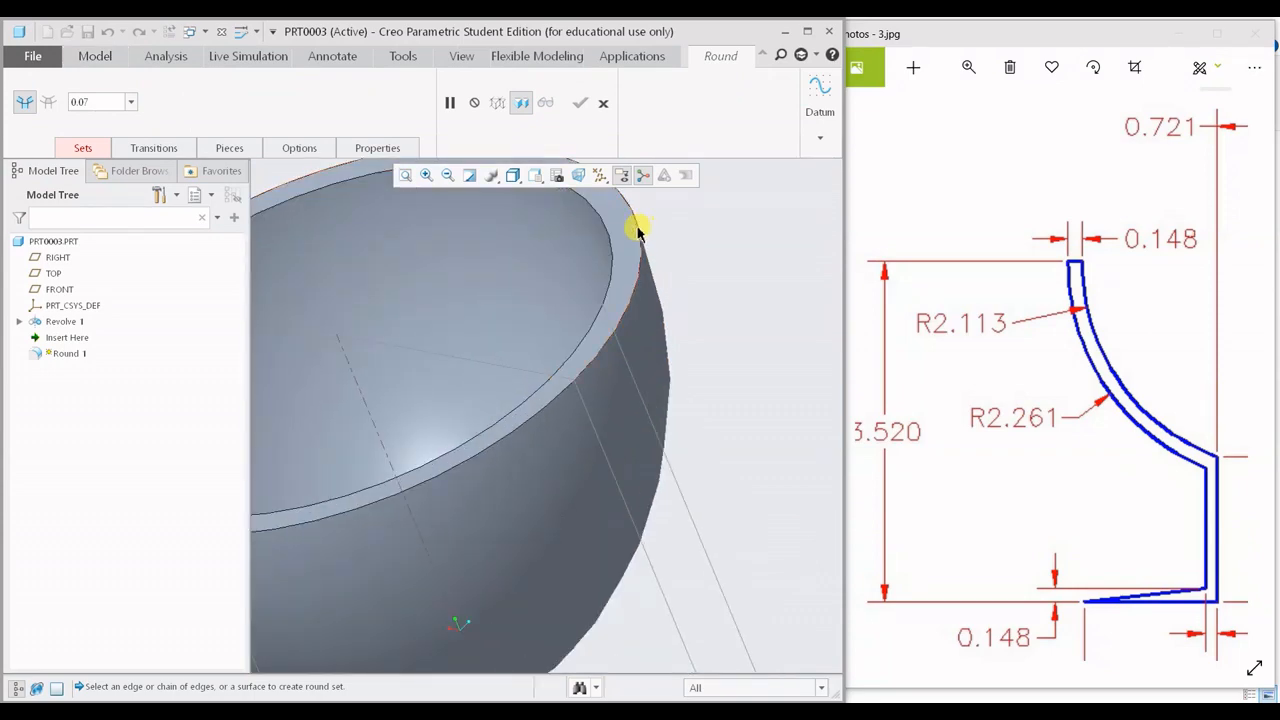
pyautogui.click(638, 231)
pyautogui.moveTo(674, 287); pyautogui.dragTo(531, 417, button='middle')
pyautogui.moveTo(704, 340); pyautogui.dragTo(680, 331, button='middle')
pyautogui.scroll(-3, 655, 380)
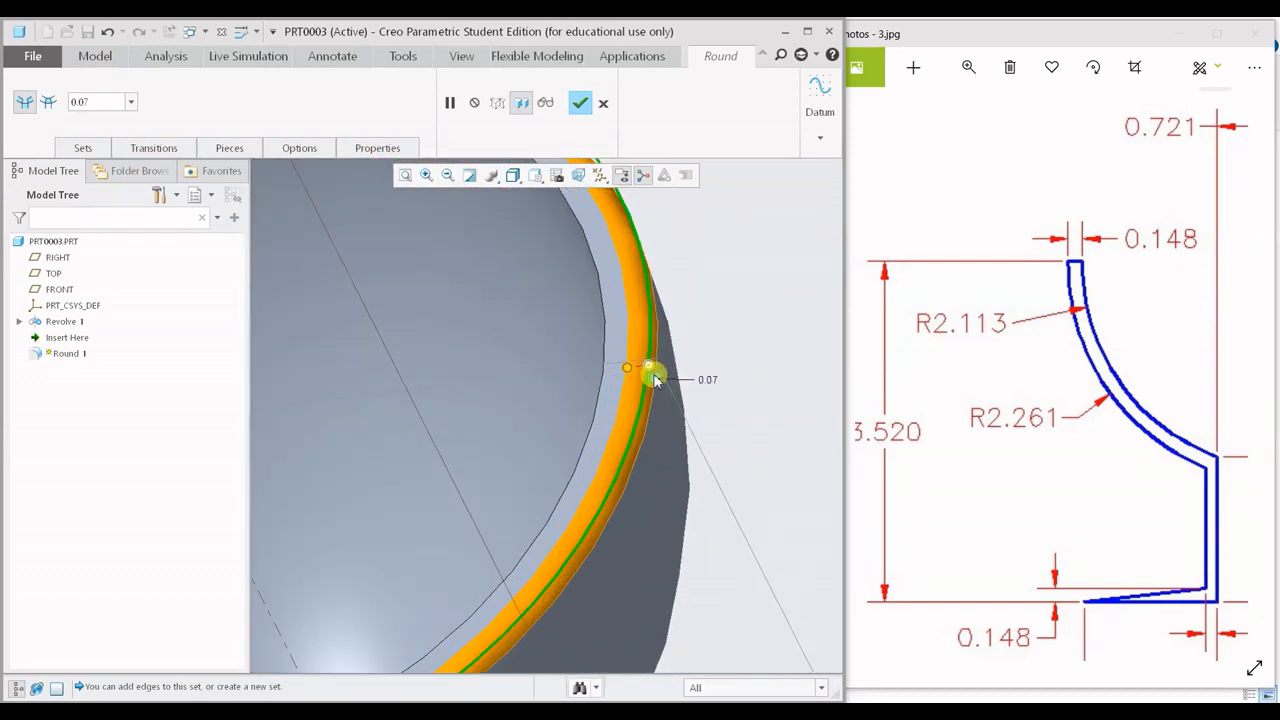
pyautogui.moveTo(655, 388); pyautogui.dragTo(667, 399)
pyautogui.scroll(4, 611, 380)
pyautogui.moveTo(618, 402); pyautogui.dragTo(646, 343, button='middle')
pyautogui.middleClick(714, 274)
# Round the inner edge of the bowl's rim with a 0.07 radius
pyautogui.scroll(-3, 574, 288)
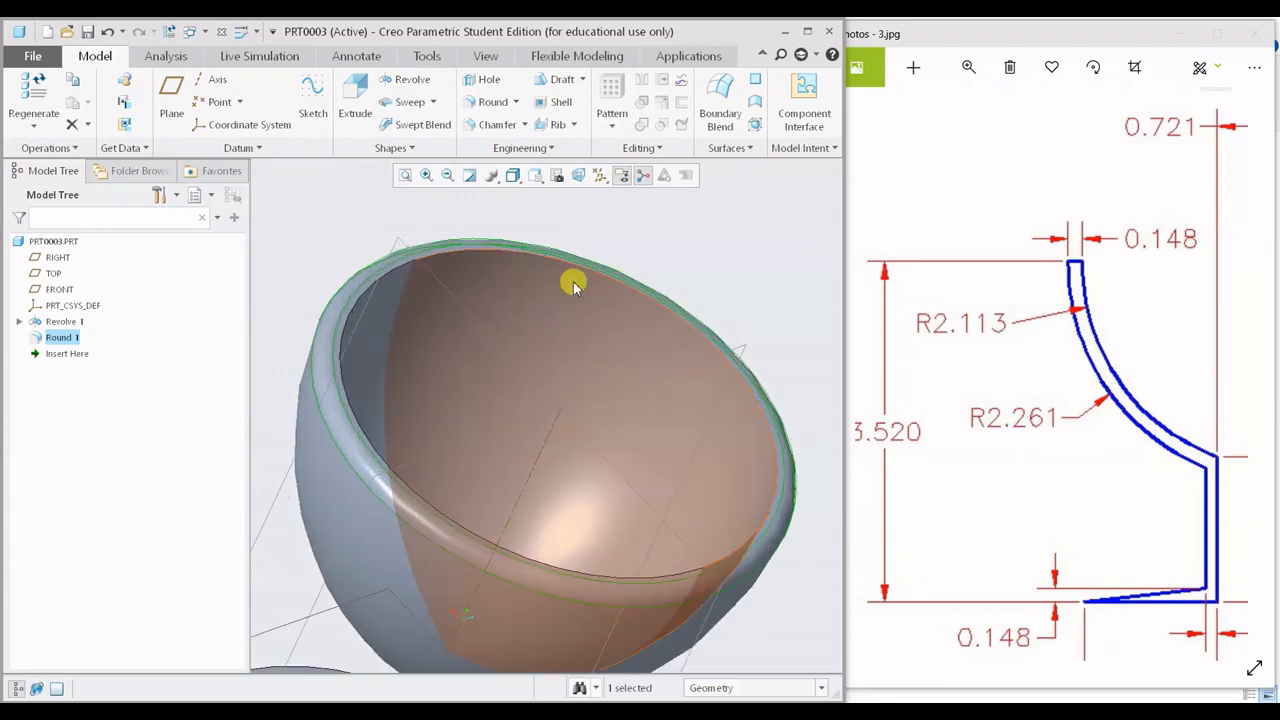
pyautogui.moveTo(574, 286); pyautogui.dragTo(537, 263, button='middle')
pyautogui.click(547, 263)
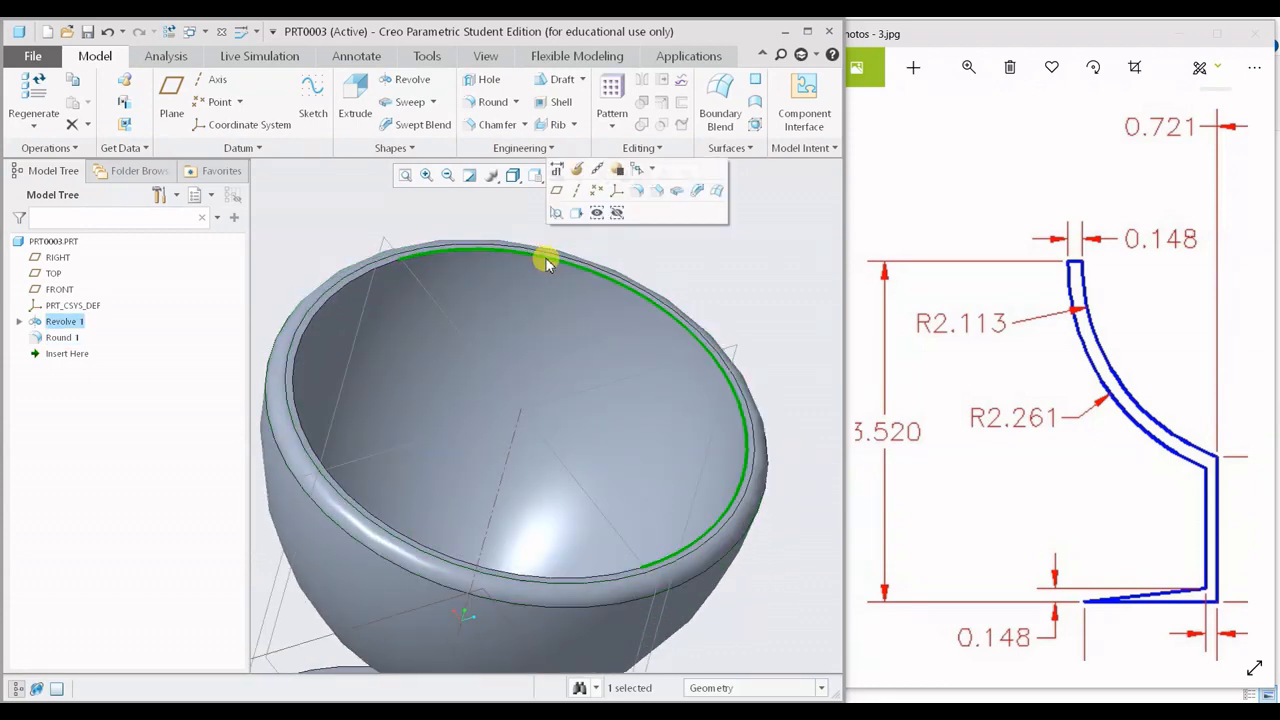
pyautogui.scroll(-5, 547, 263)
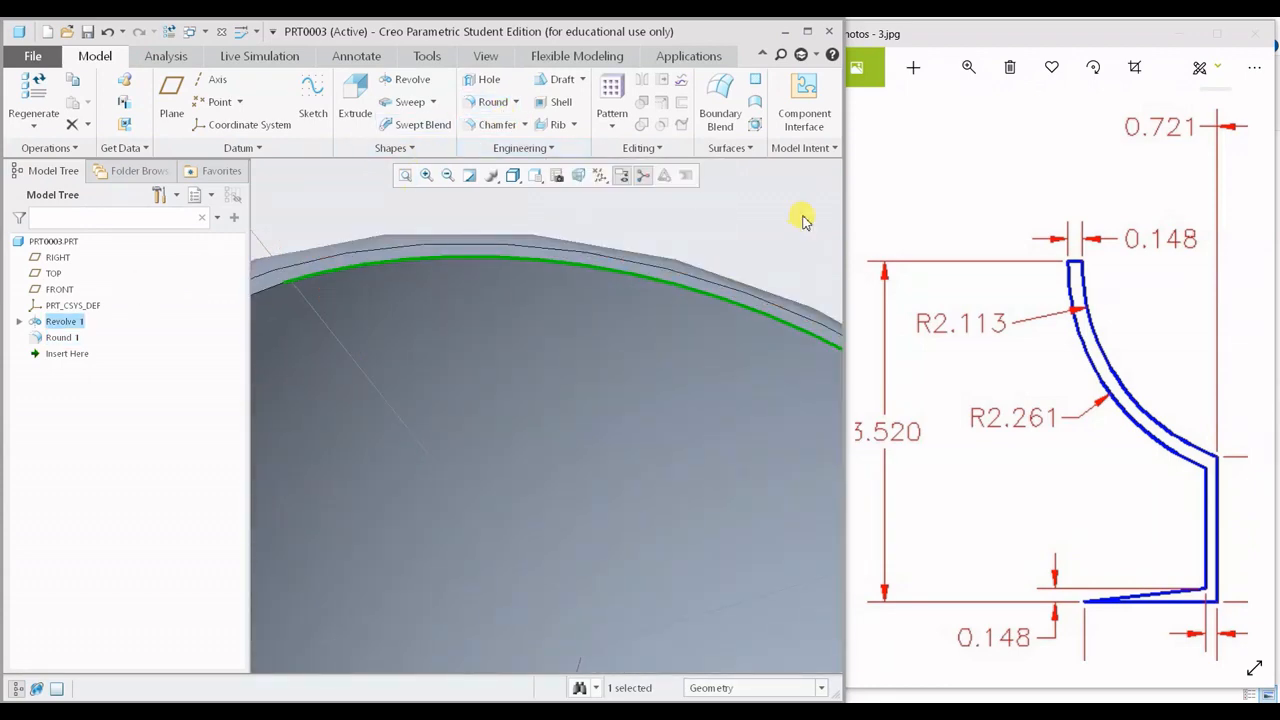
pyautogui.click(492, 101)
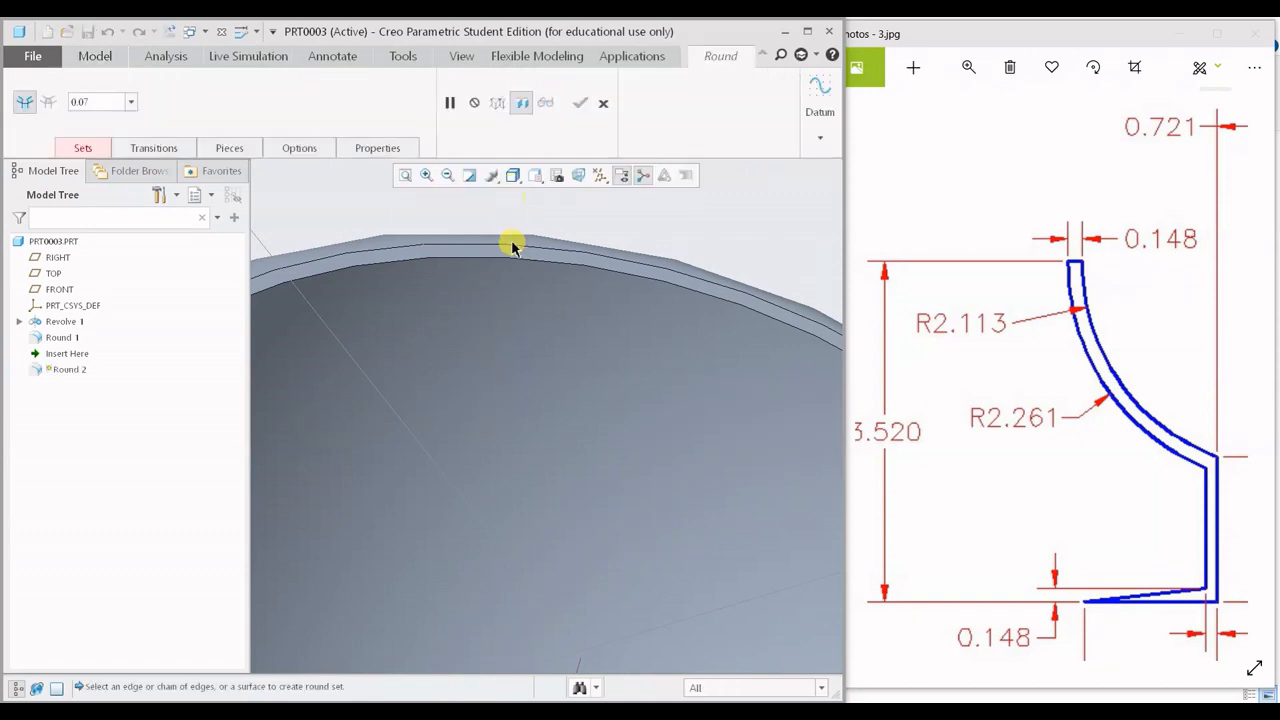
pyautogui.click(512, 262)
pyautogui.scroll(5, 600, 265)
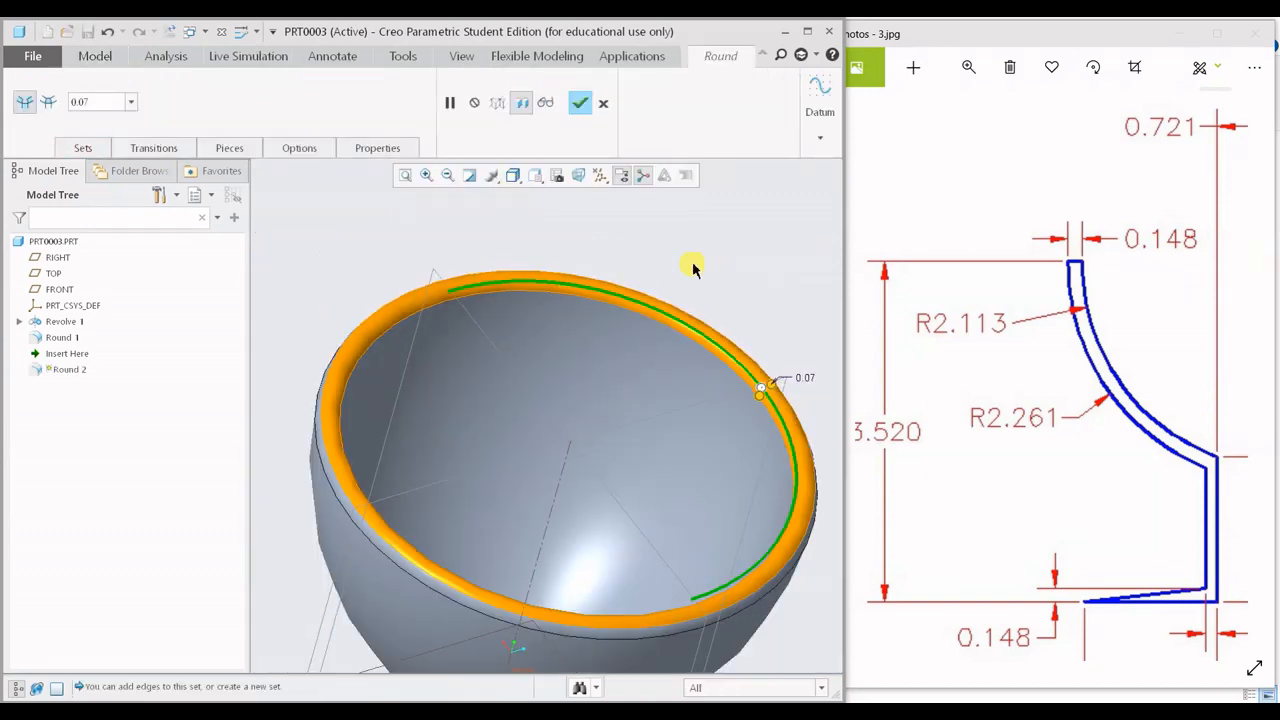
pyautogui.middleClick(708, 333)
# Round the edge where the stem meets the base with a 0.10 radius
pyautogui.moveTo(708, 333); pyautogui.dragTo(523, 320, button='middle')
pyautogui.moveTo(665, 321); pyautogui.dragTo(585, 392, button='middle')
pyautogui.scroll(-6, 571, 491)
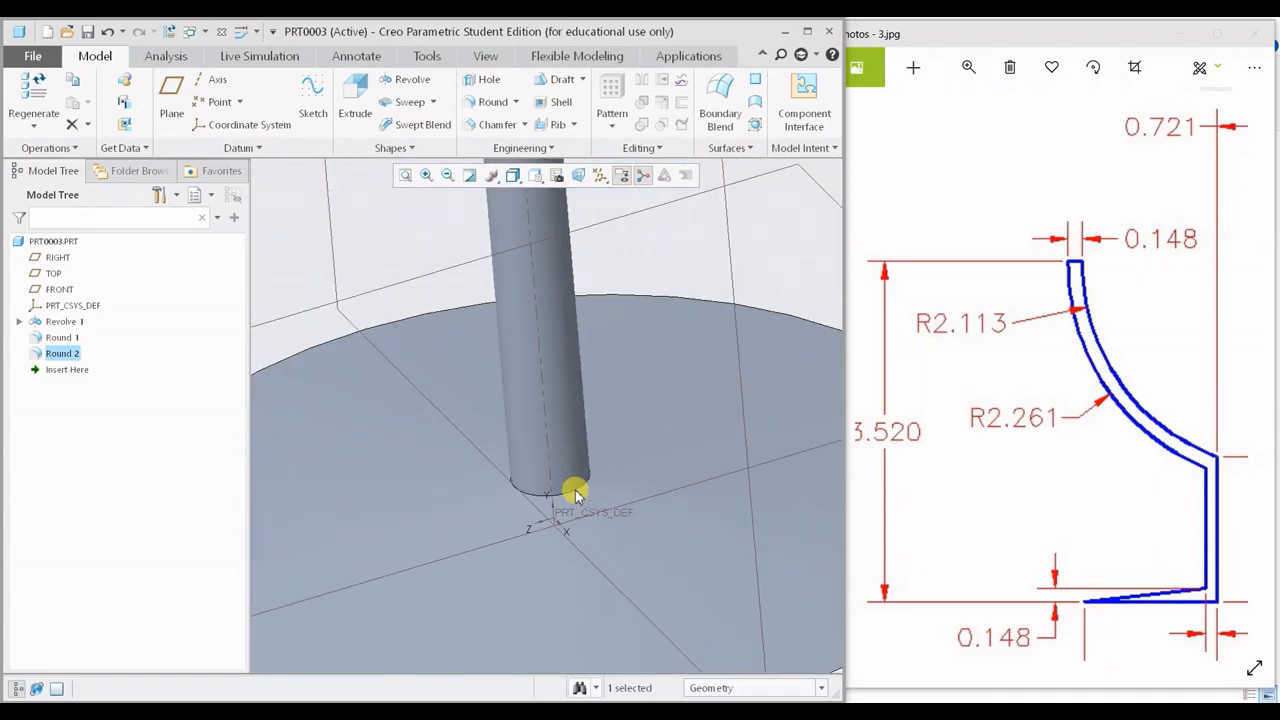
pyautogui.click(492, 101)
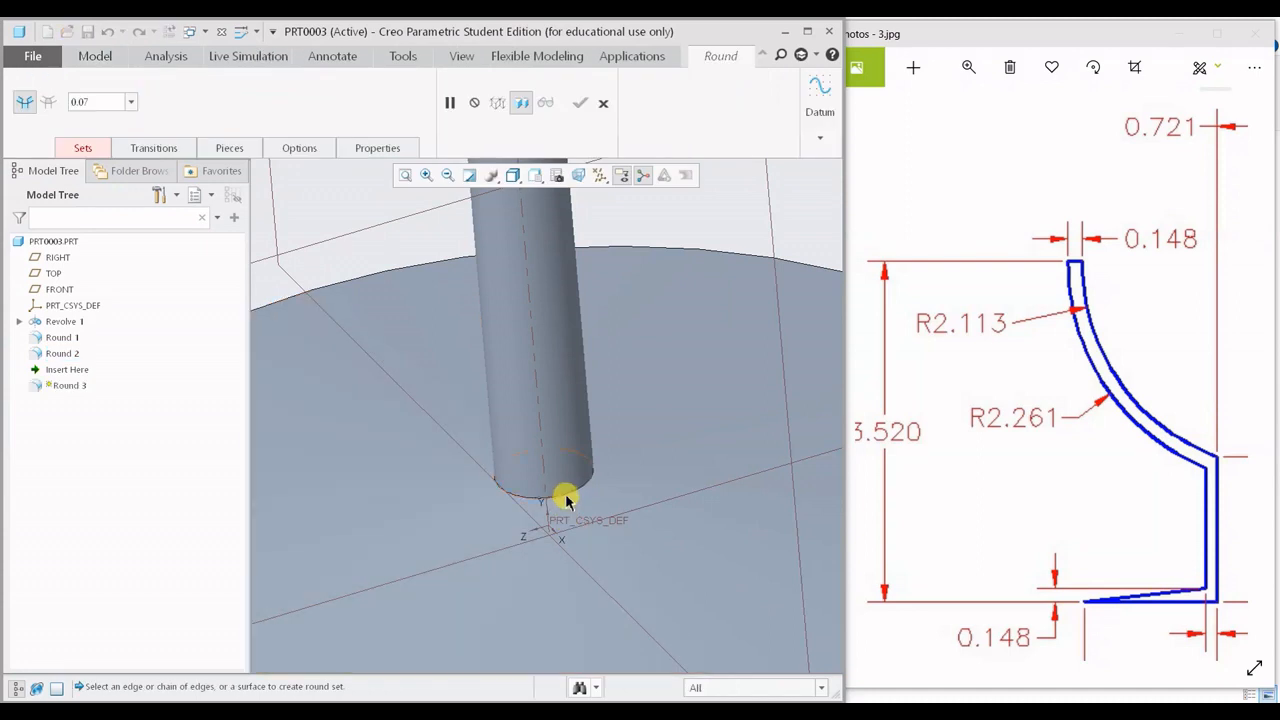
pyautogui.click(566, 497)
pyautogui.scroll(-3, 566, 497)
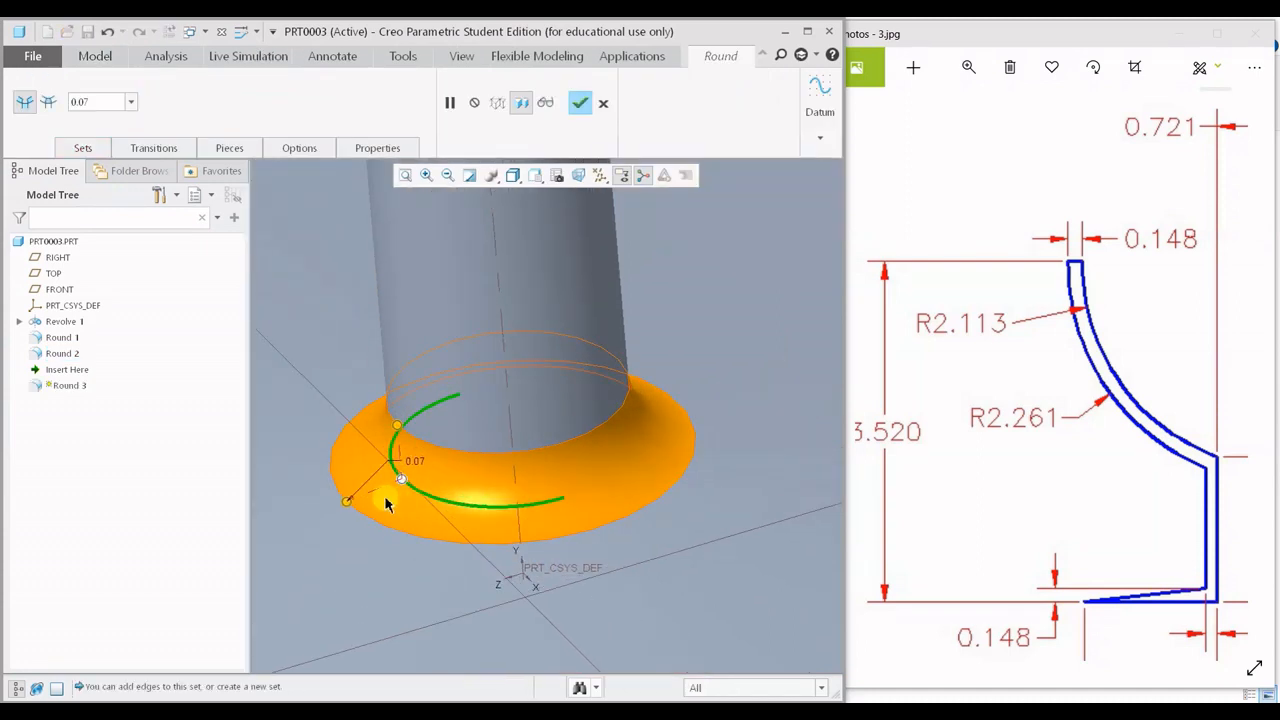
pyautogui.moveTo(347, 507); pyautogui.dragTo(323, 524)
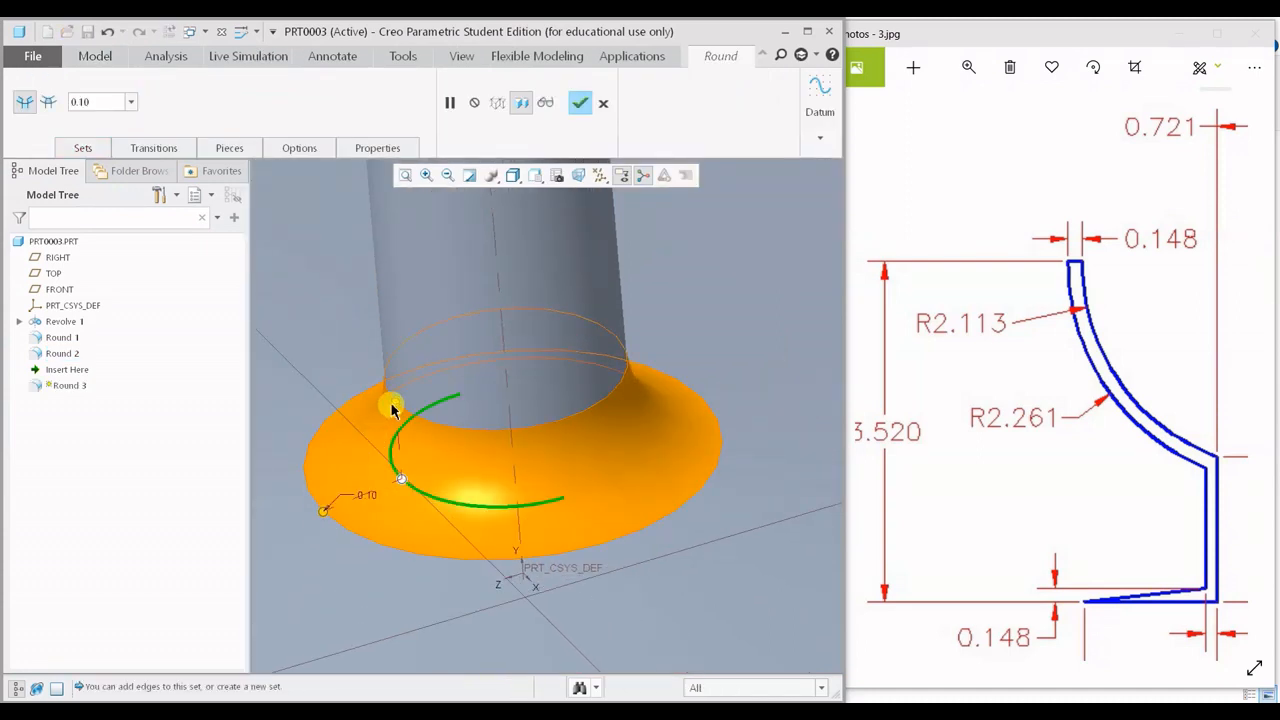
pyautogui.scroll(5, 610, 412)
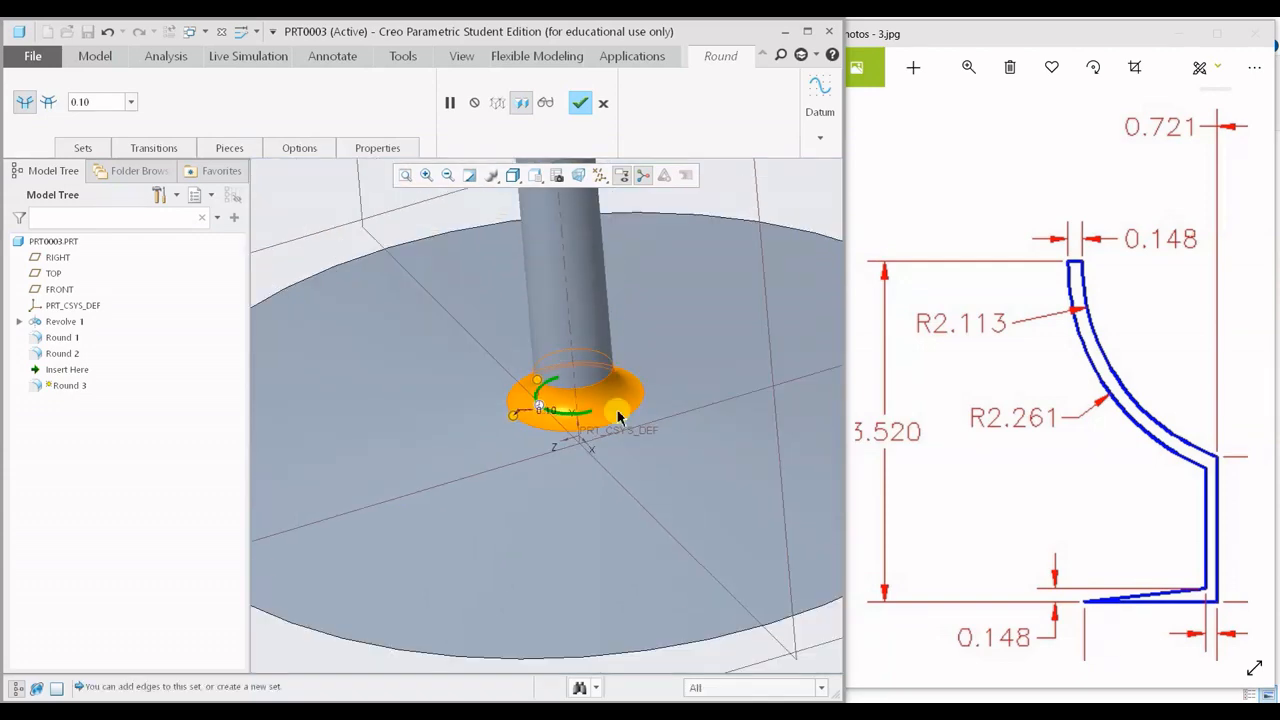
pyautogui.middleClick(604, 460)
# Round the edge where the bowl meets the stem, enlarging the radius beyond 0.10 for a smooth transition
pyautogui.moveTo(604, 460); pyautogui.dragTo(498, 466, button='middle')
pyautogui.moveTo(460, 435); pyautogui.dragTo(443, 400, button='middle')
pyautogui.click(492, 102)
pyautogui.scroll(-3, 423, 318)
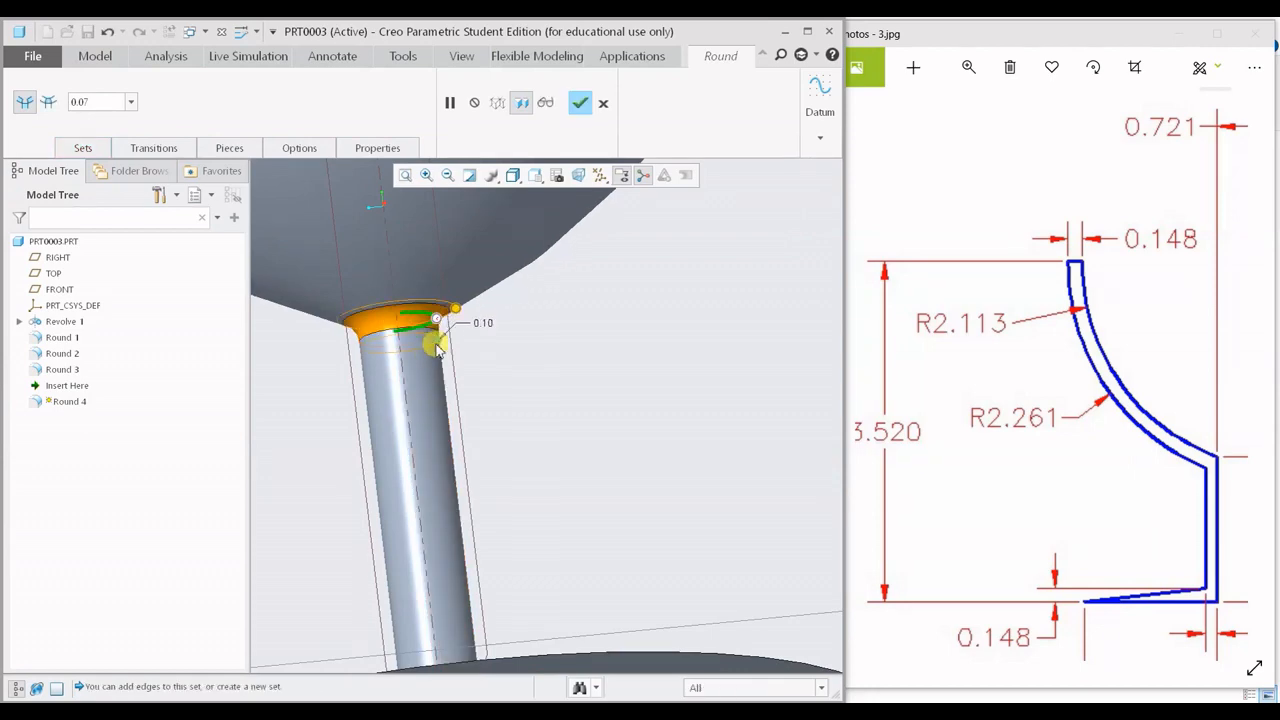
pyautogui.moveTo(437, 349); pyautogui.dragTo(429, 411)
pyautogui.middleClick(622, 395)
pyautogui.scroll(3, 622, 395)
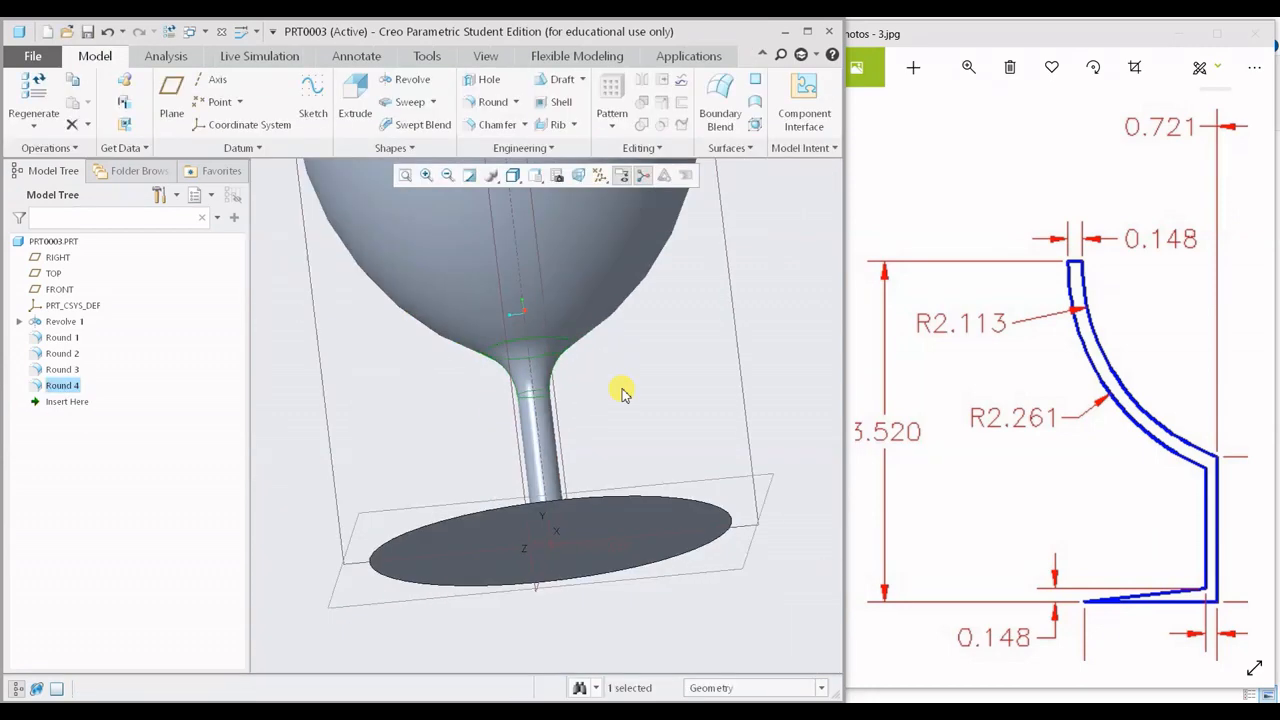
pyautogui.moveTo(622, 393)
pyautogui.mouseDown(button='middle')
pyautogui.moveTo(500, 460)
pyautogui.moveTo(517, 554)
pyautogui.moveTo(600, 451)
pyautogui.moveTo(503, 491)
pyautogui.moveTo(668, 338)
pyautogui.moveTo(623, 366)
pyautogui.moveTo(641, 305)
pyautogui.moveTo(697, 277)
pyautogui.moveTo(471, 371)
pyautogui.moveTo(489, 391)
pyautogui.moveTo(472, 454)
pyautogui.moveTo(523, 491)
pyautogui.moveTo(486, 294)
pyautogui.moveTo(334, 309)
pyautogui.moveTo(318, 380)
pyautogui.moveTo(326, 463)
pyautogui.moveTo(409, 277)
pyautogui.moveTo(334, 311)
pyautogui.moveTo(275, 307)
pyautogui.moveTo(284, 264)
pyautogui.mouseUp(button='middle')
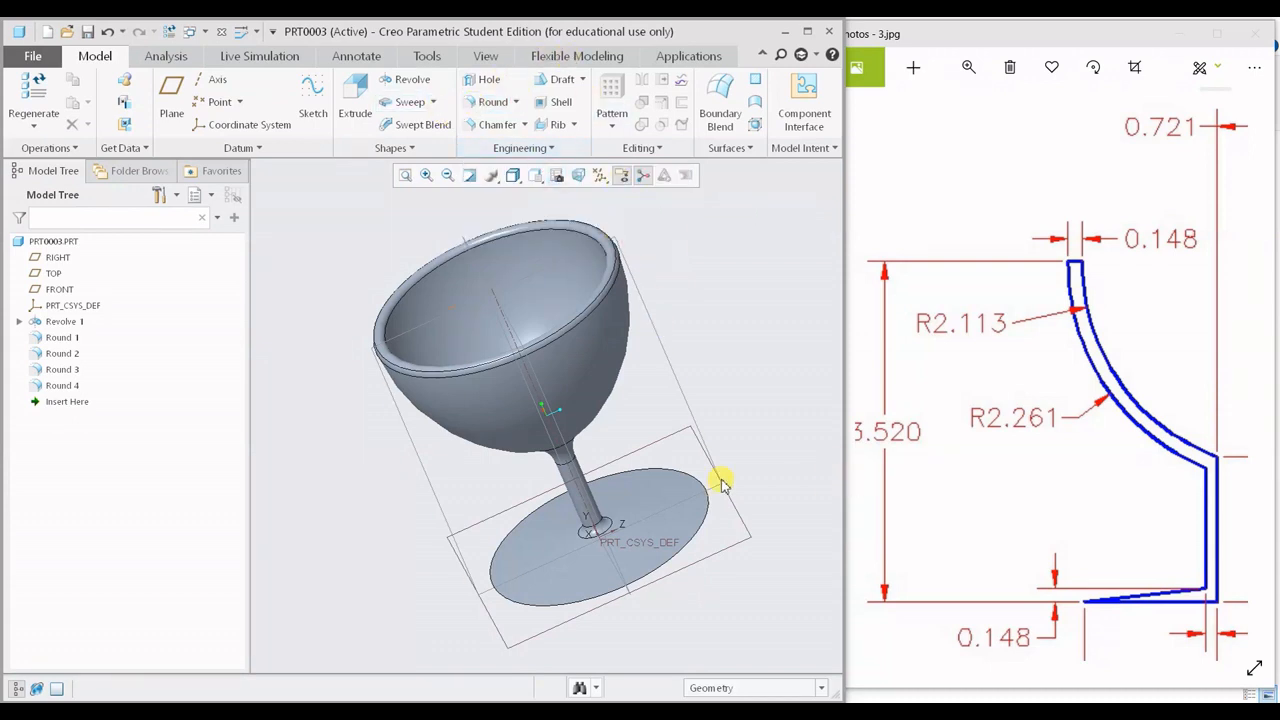
pyautogui.moveTo(657, 314); pyautogui.dragTo(583, 312, button='middle')
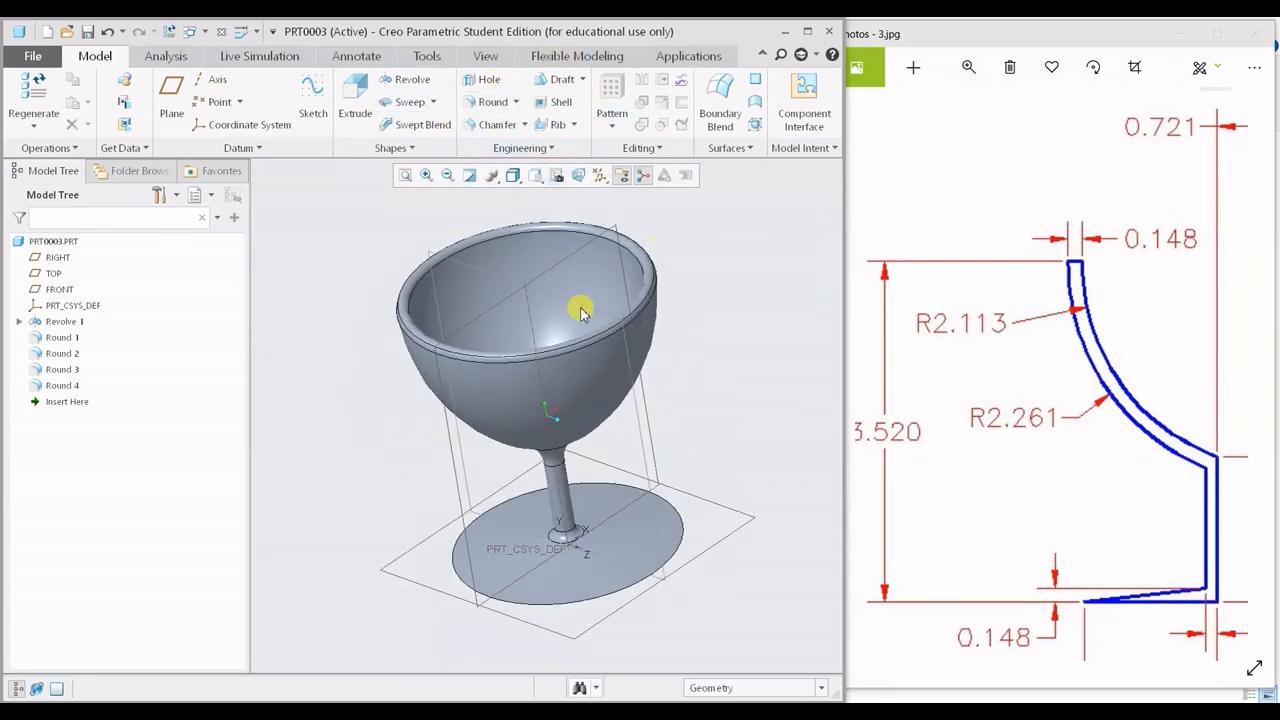